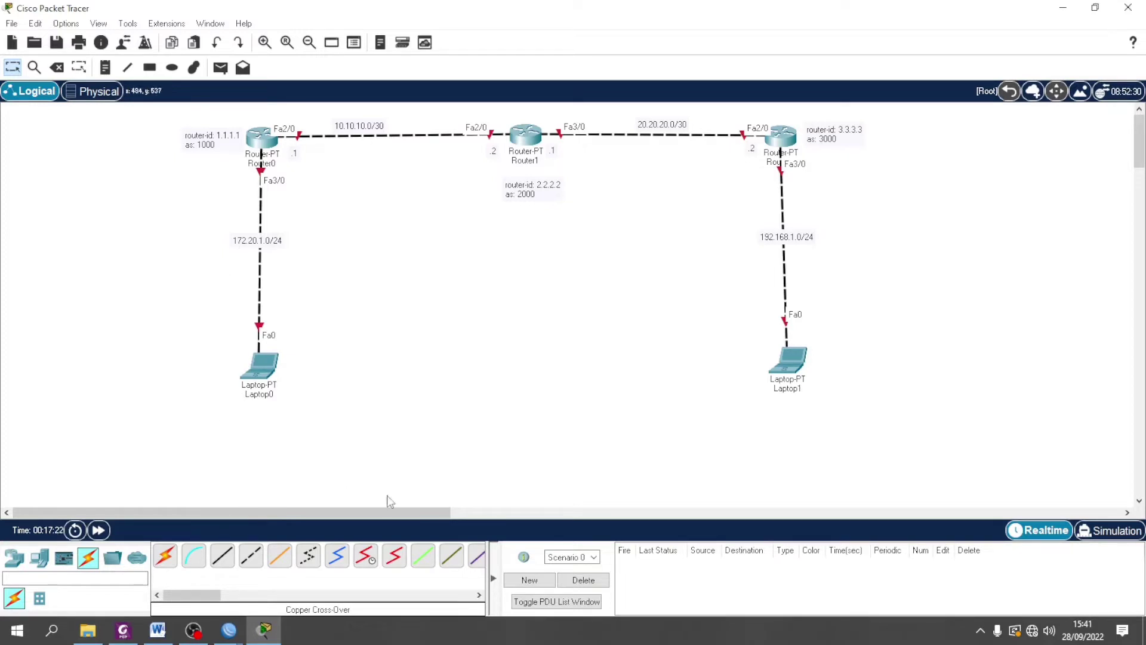
Switch from the topology in Packet Tracer to WinBox, closing the surplus second WinBox window.
click(1063, 7)
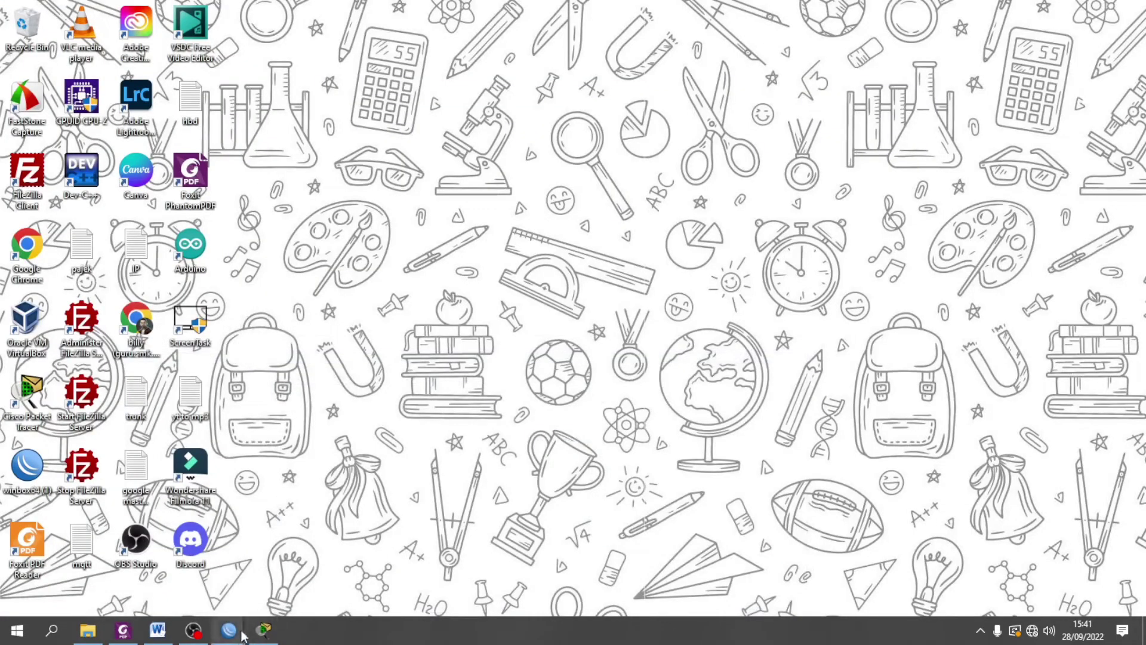
mouse_move(242, 636)
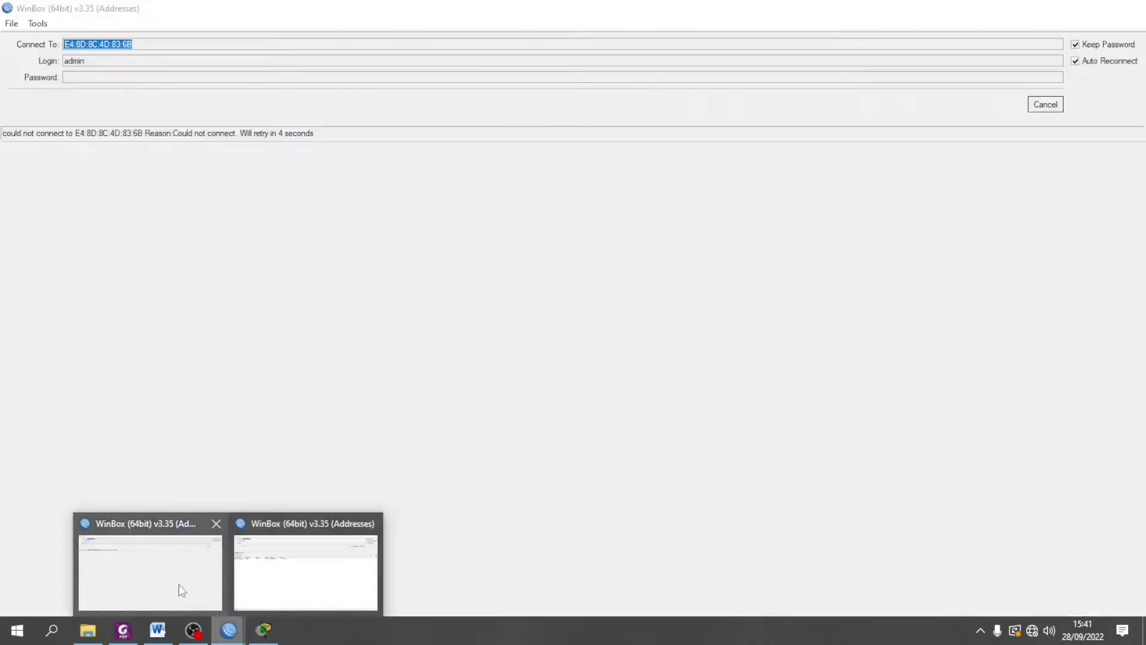
click(182, 590)
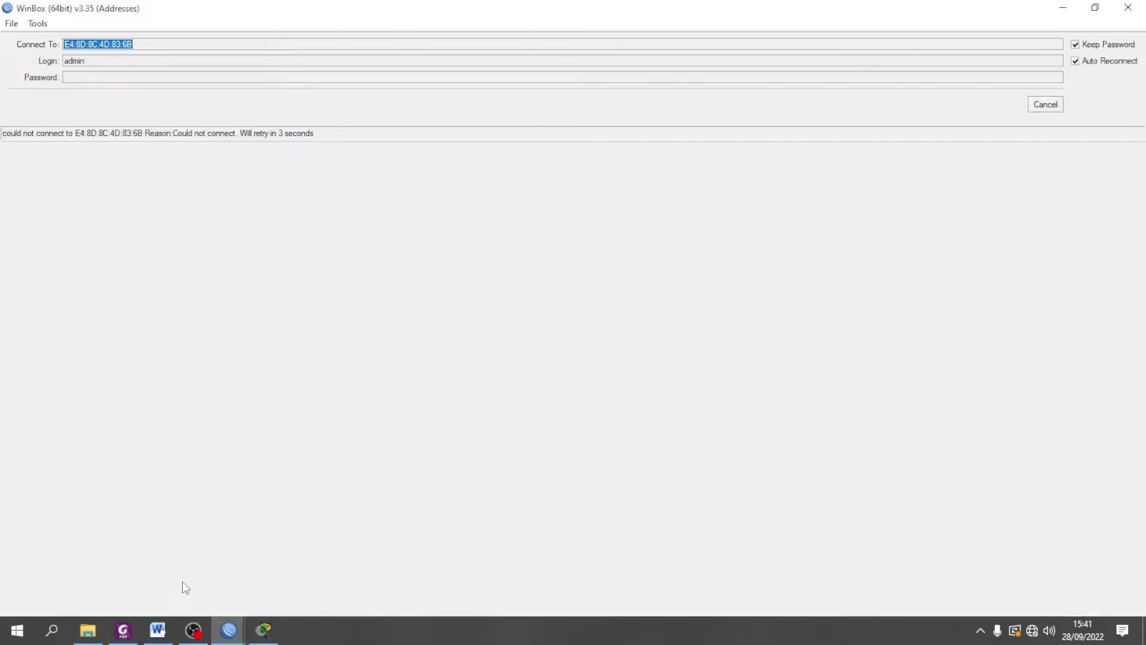
mouse_move(228, 630)
click(370, 523)
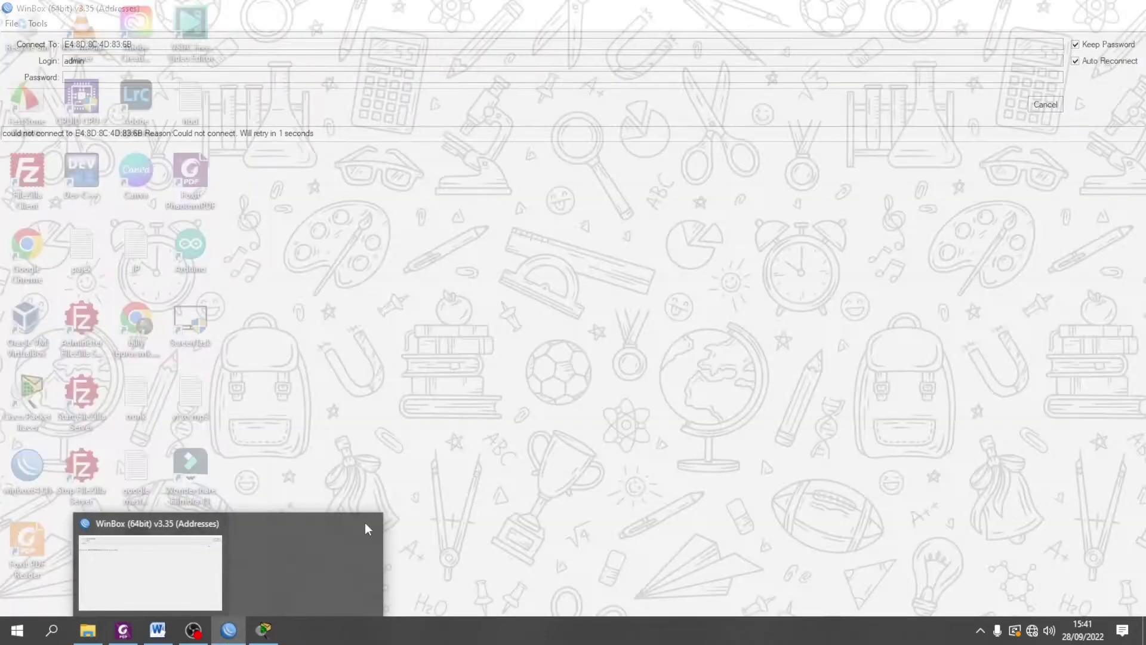
click(203, 562)
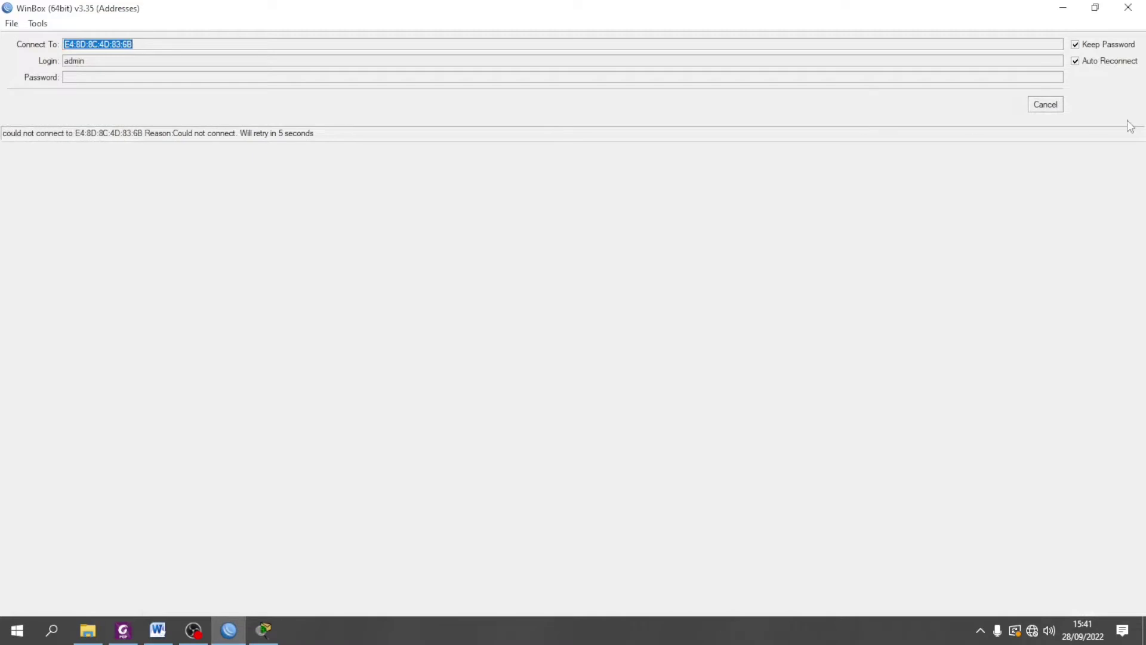
click(1045, 105)
click(43, 174)
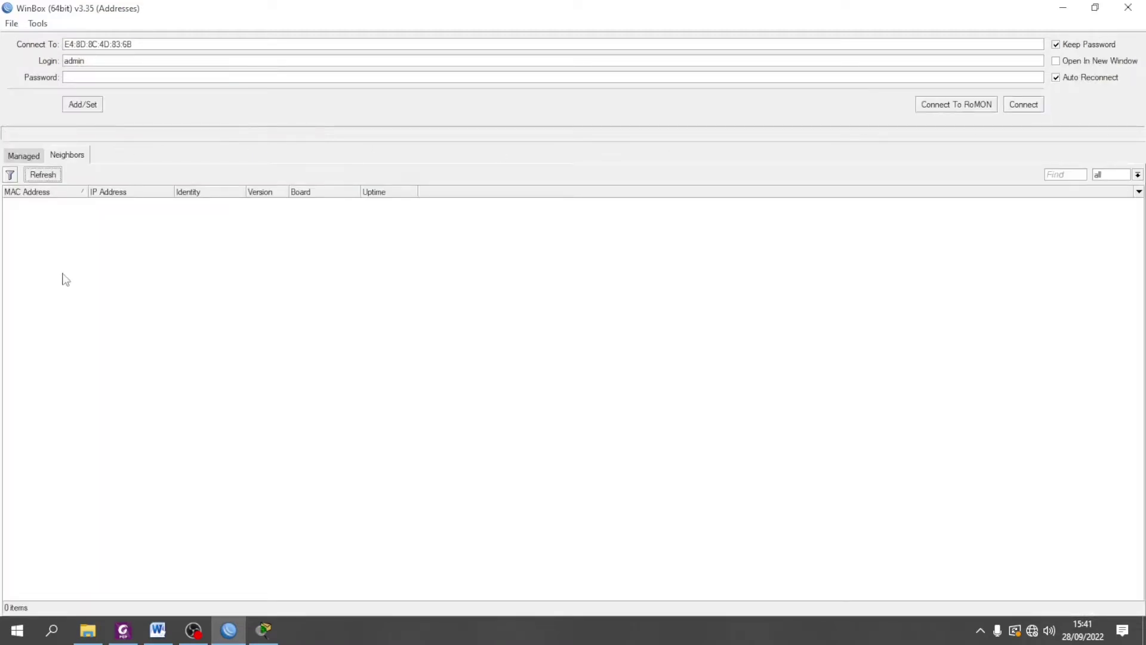
click(16, 204)
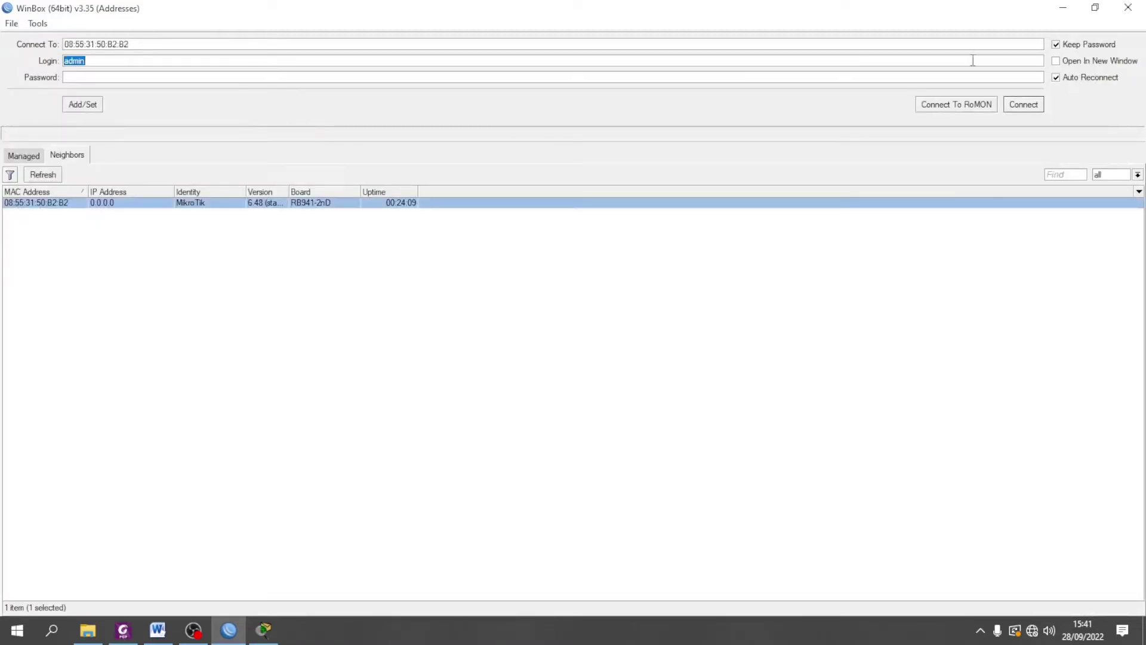
click(1023, 105)
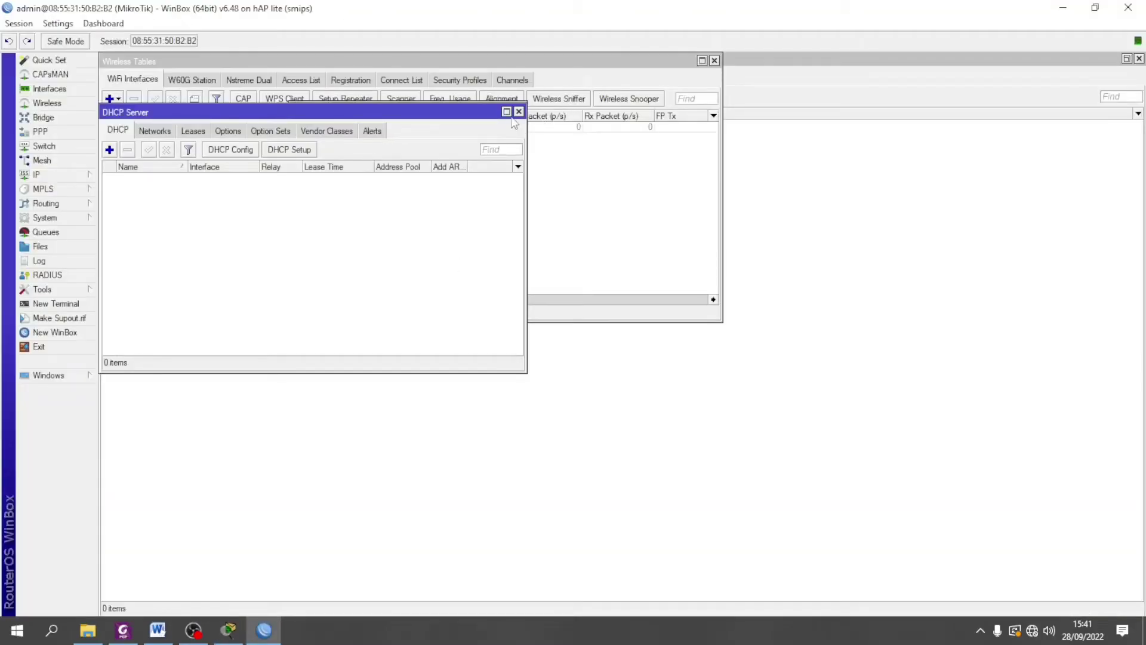
Close the open DHCP Server, Address List, Wireless Tables and BGP windows to clear the workspace.
click(518, 111)
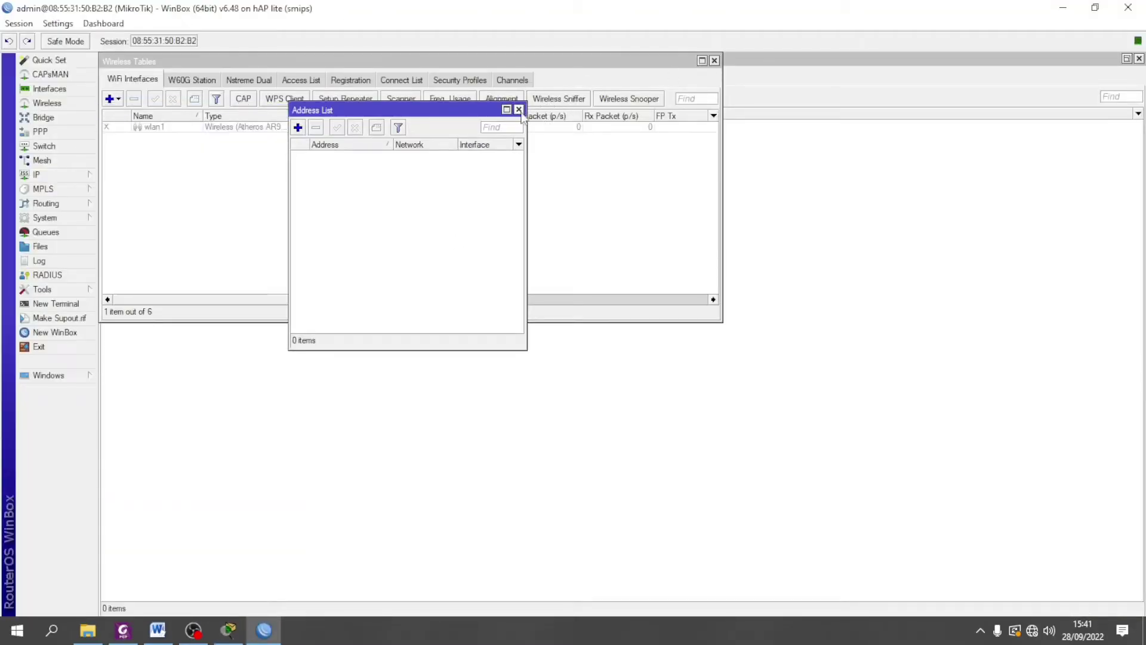
click(518, 110)
click(714, 60)
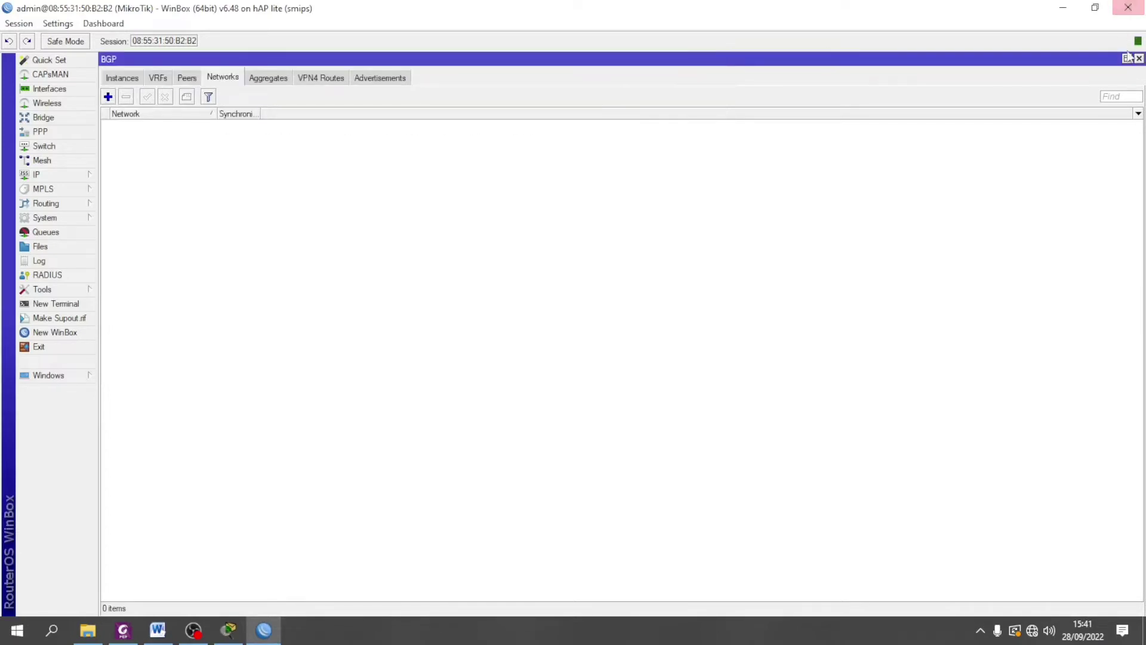
click(1139, 59)
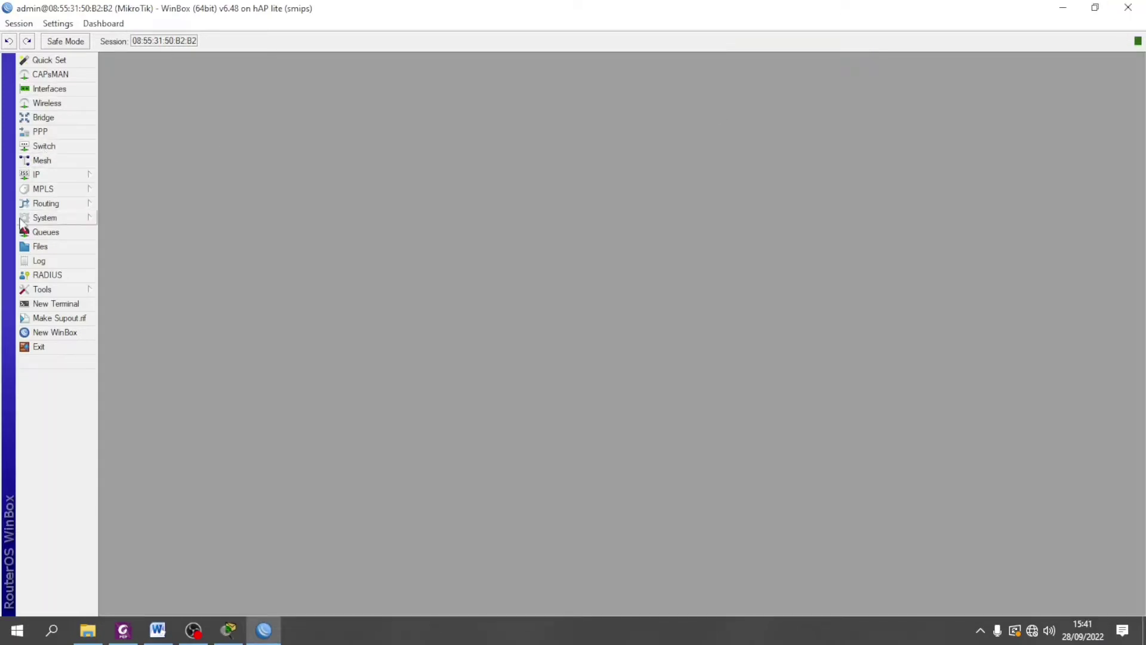
Set the router's system identity to R1.
click(53, 220)
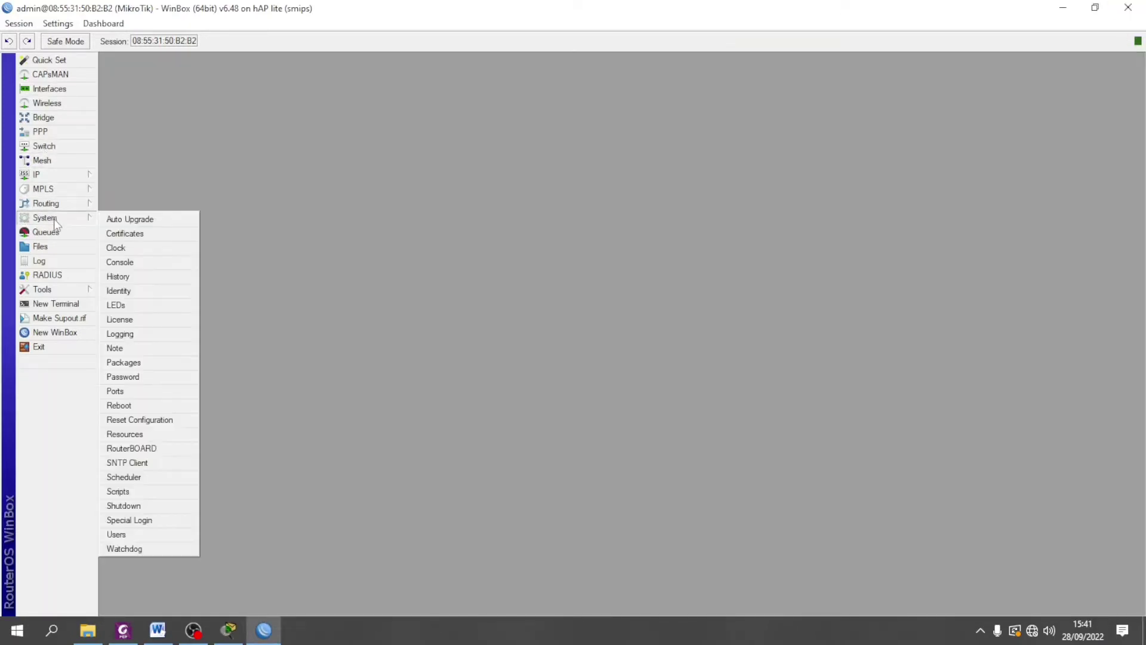
click(144, 294)
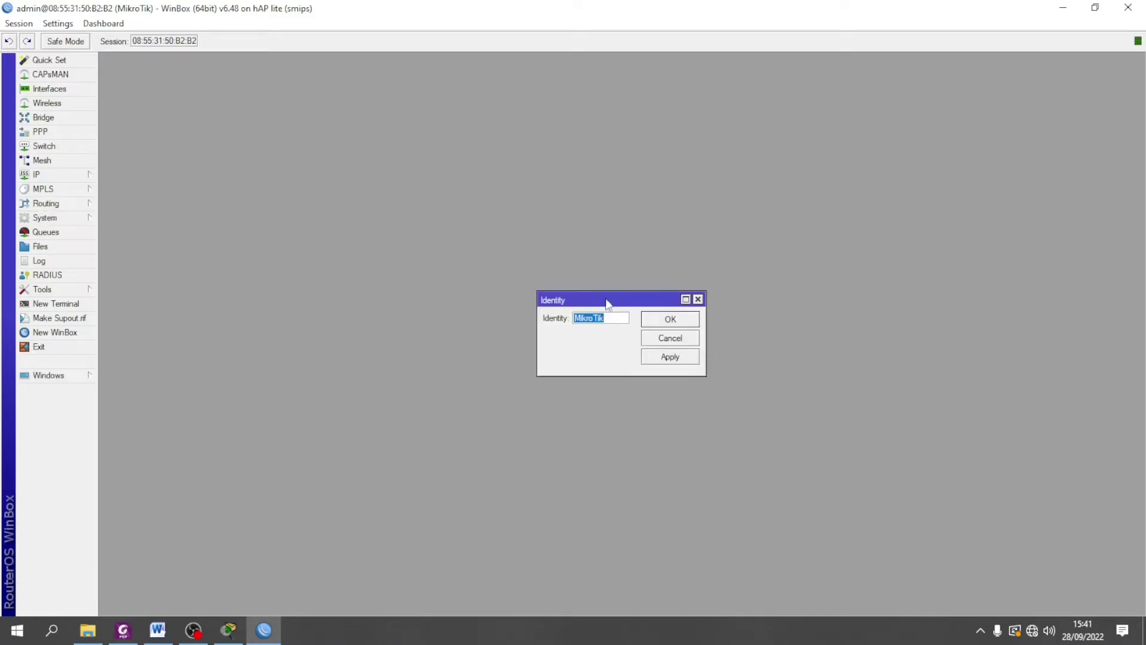
text(R1)
click(659, 319)
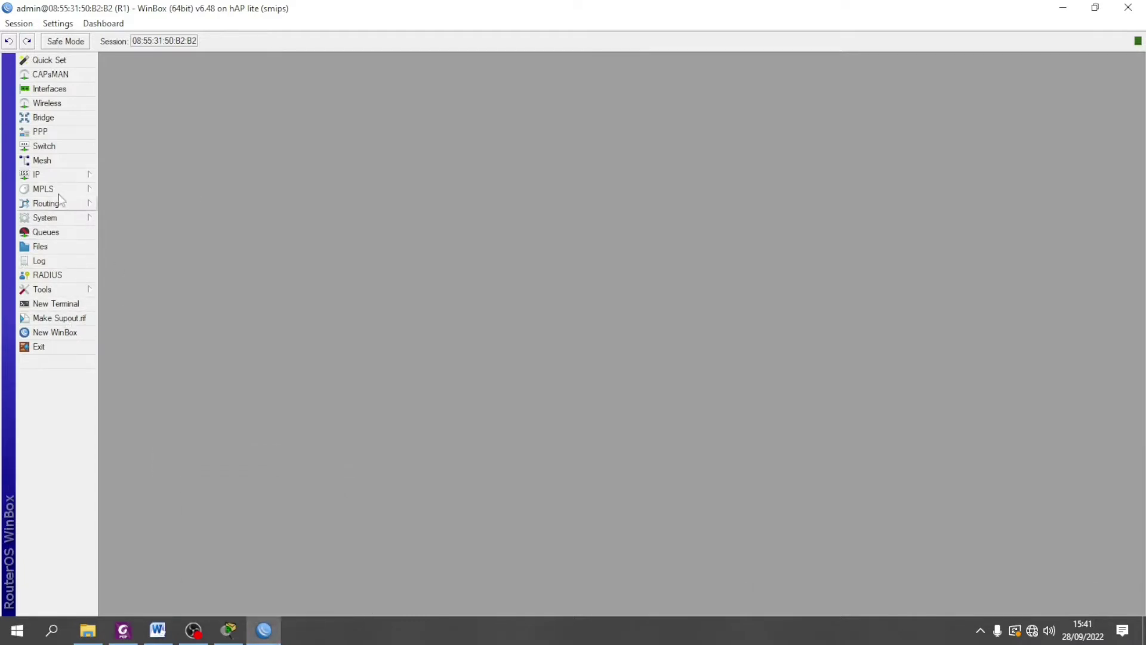
Add the IP address 10.10.10.1/30 to interface ether2.
click(67, 177)
click(159, 205)
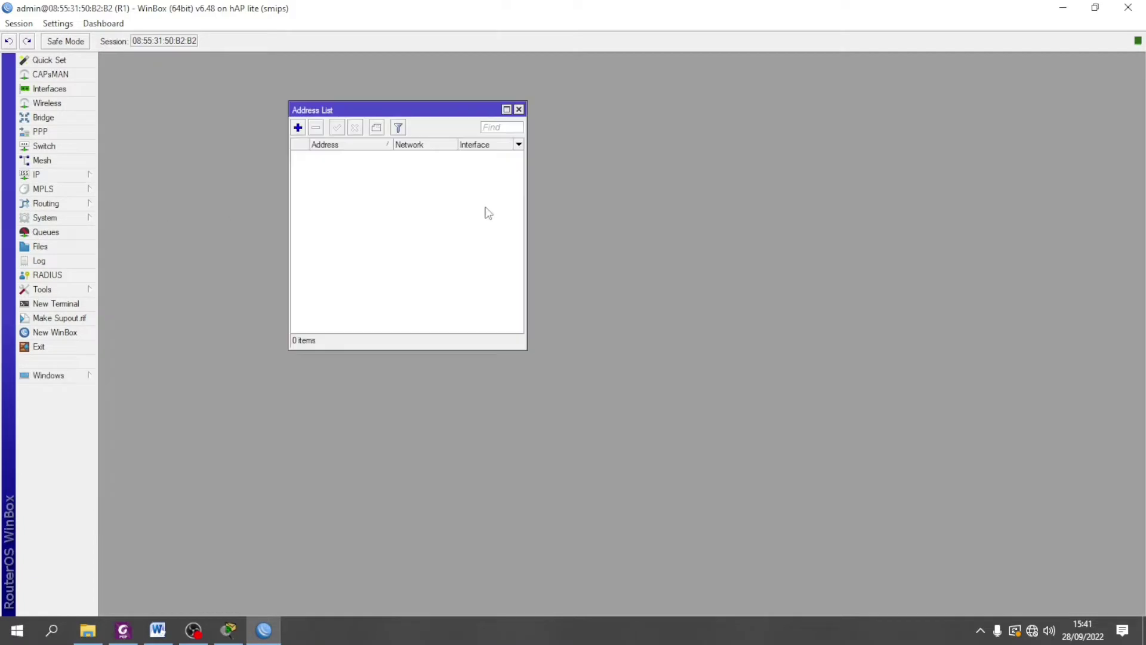
click(298, 127)
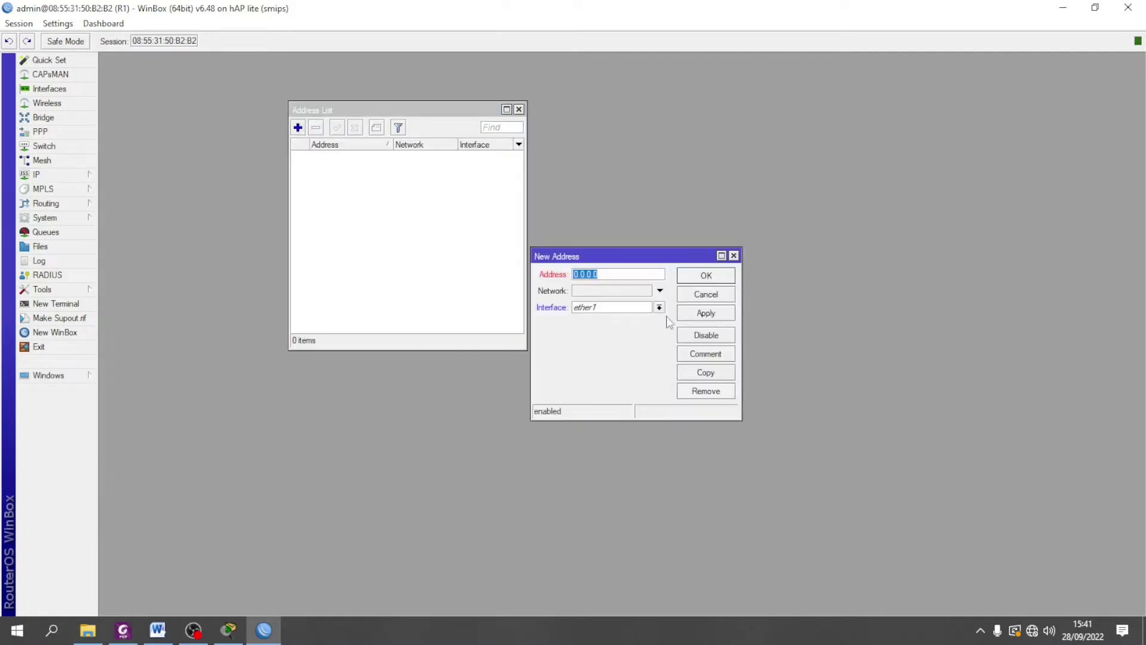
click(659, 307)
click(620, 327)
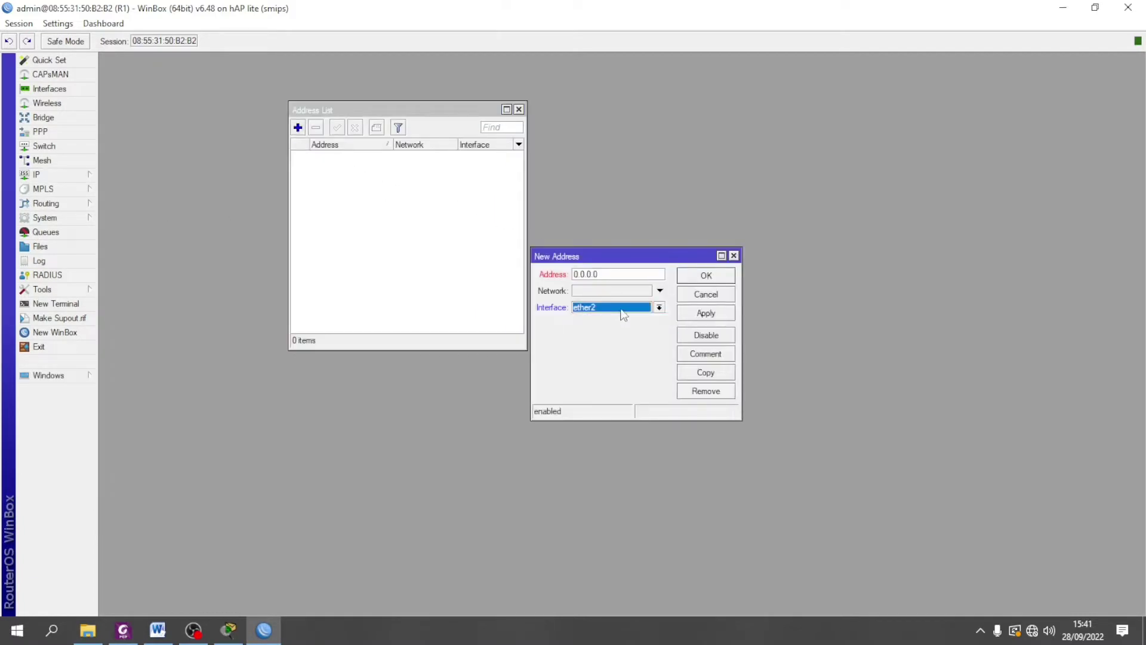
double_click(615, 275)
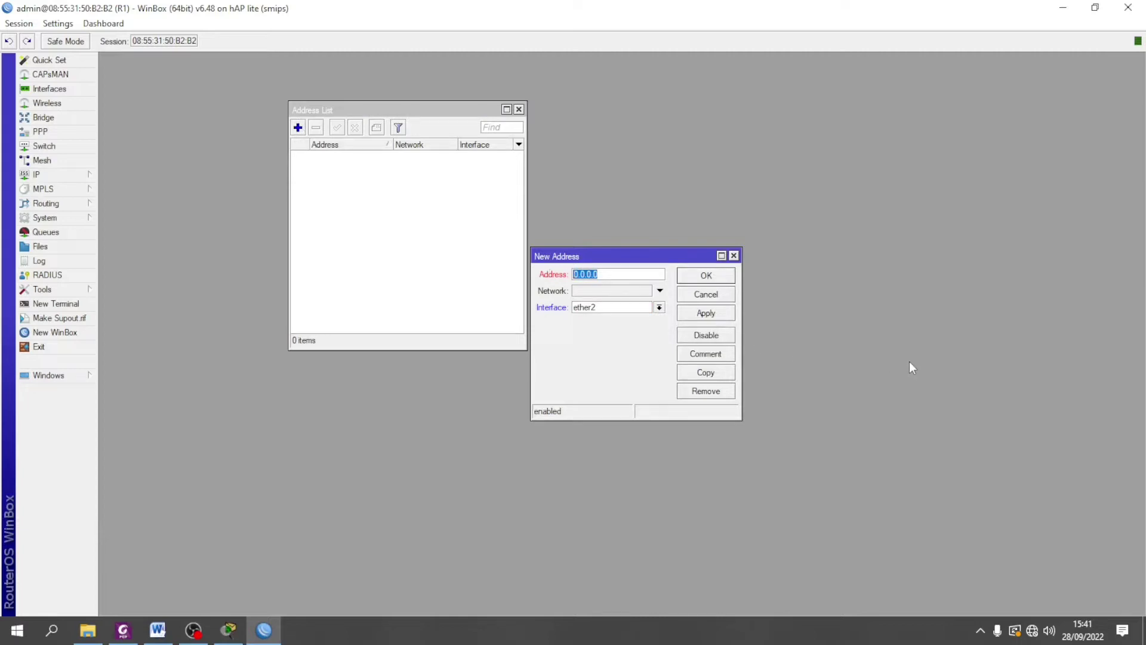
text(1)
click(705, 314)
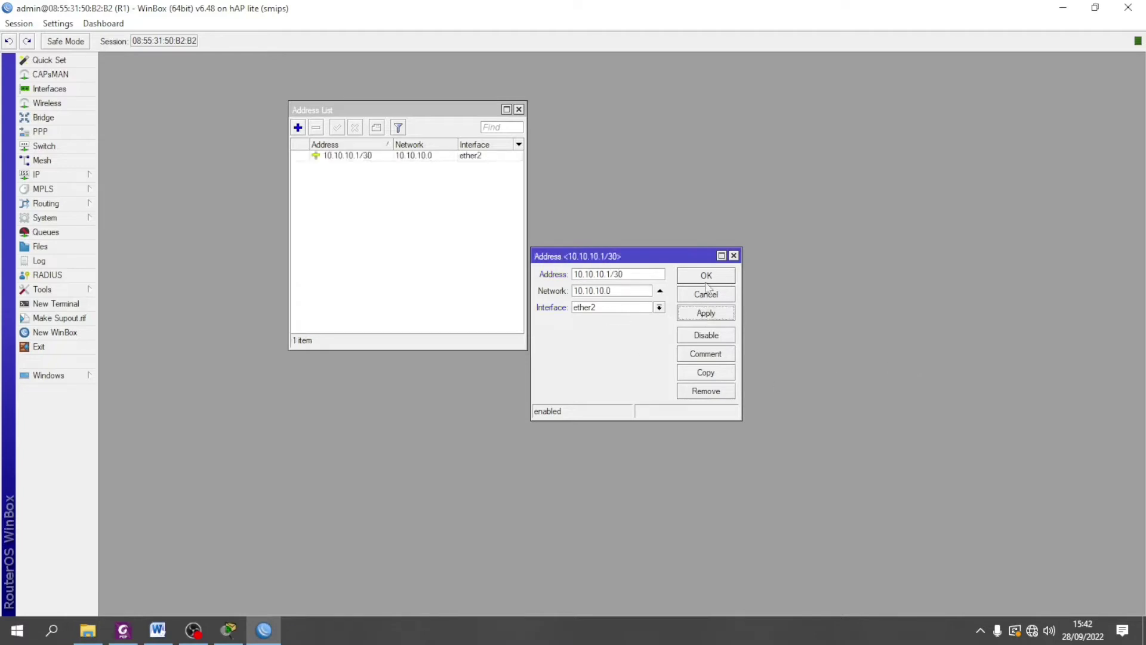
click(706, 275)
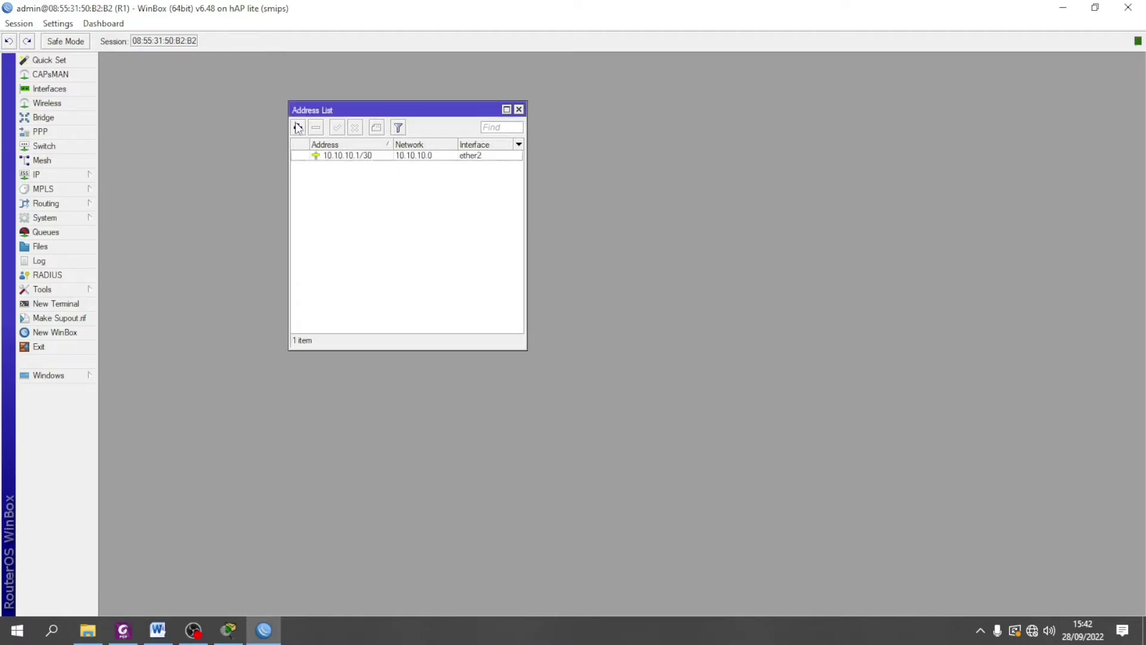
Add the IP address 172.20.1.1/24 to interface ether3.
click(297, 127)
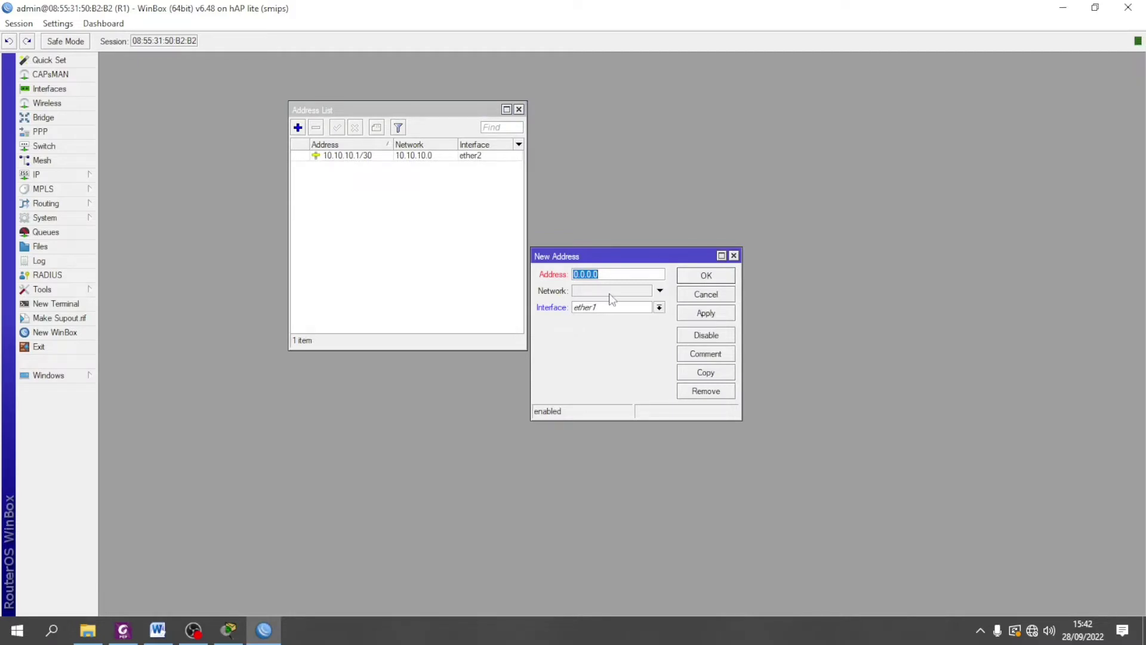
text(172.20.1.1/24)
click(659, 306)
click(610, 336)
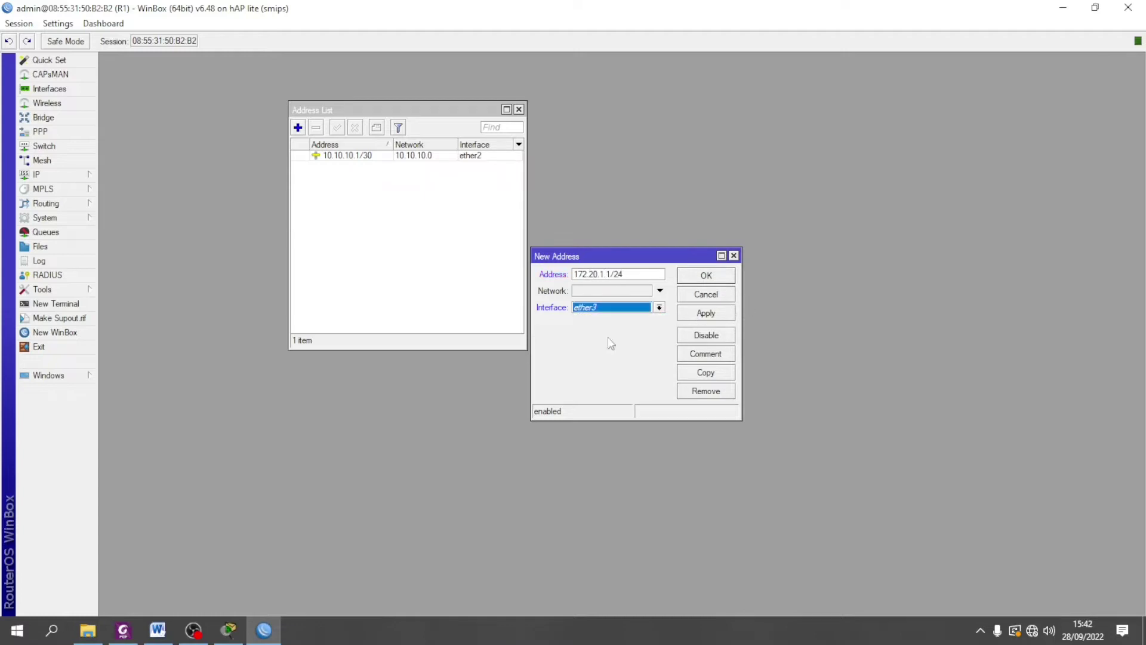
click(708, 315)
click(715, 276)
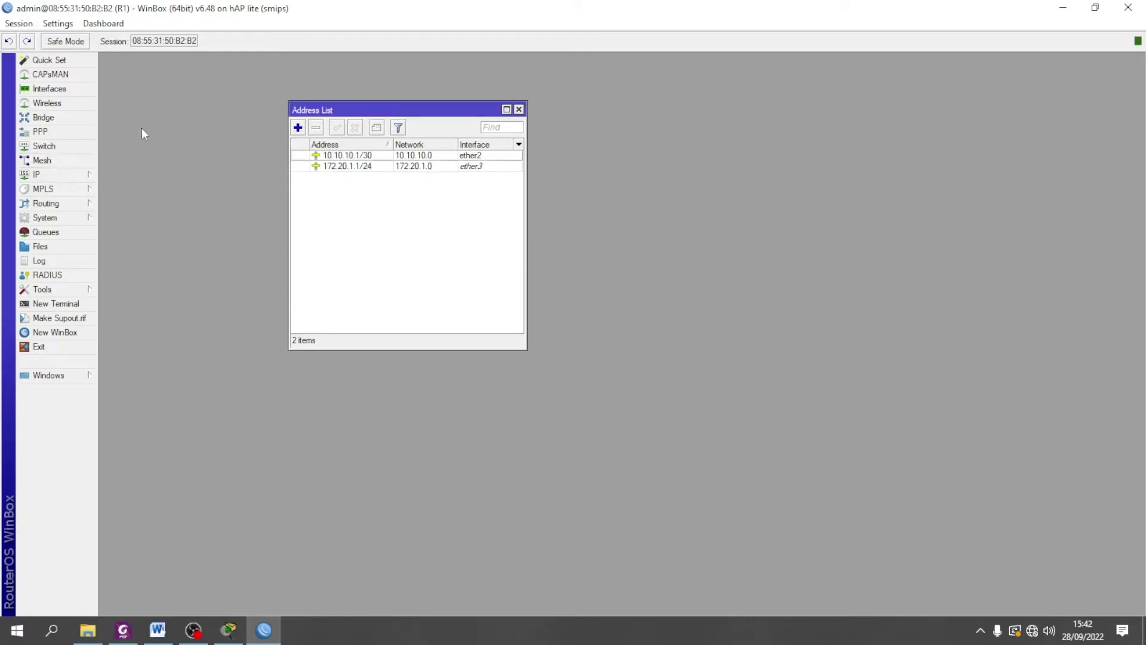
Start the DHCP server setup wizard and choose ether3 as the DHCP server interface.
click(71, 175)
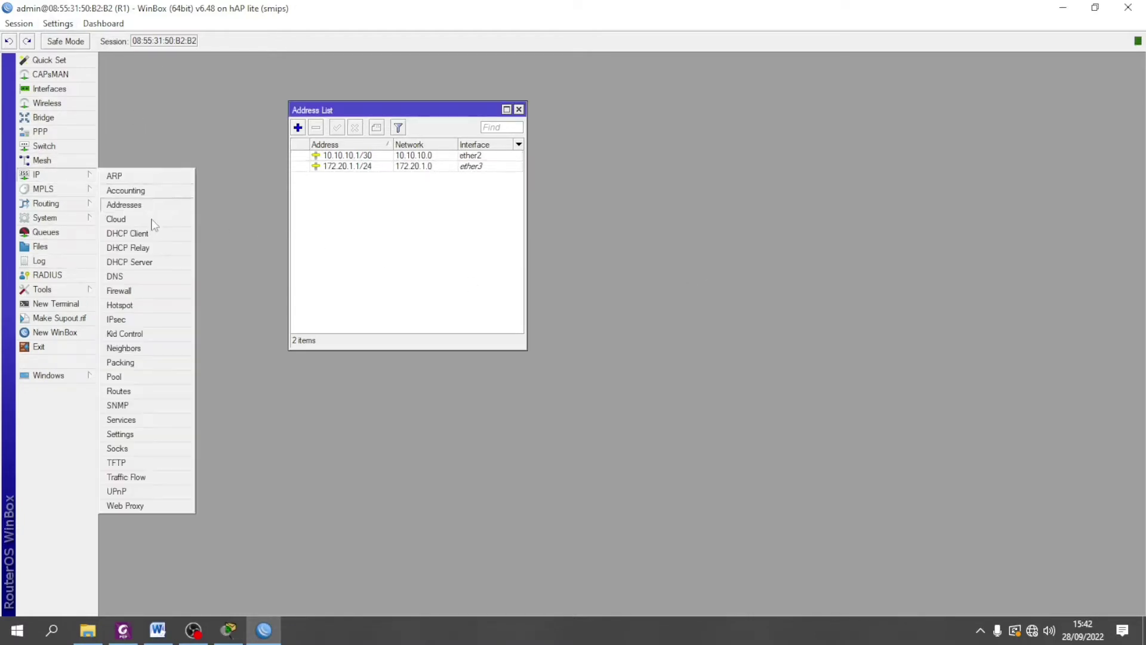
click(156, 263)
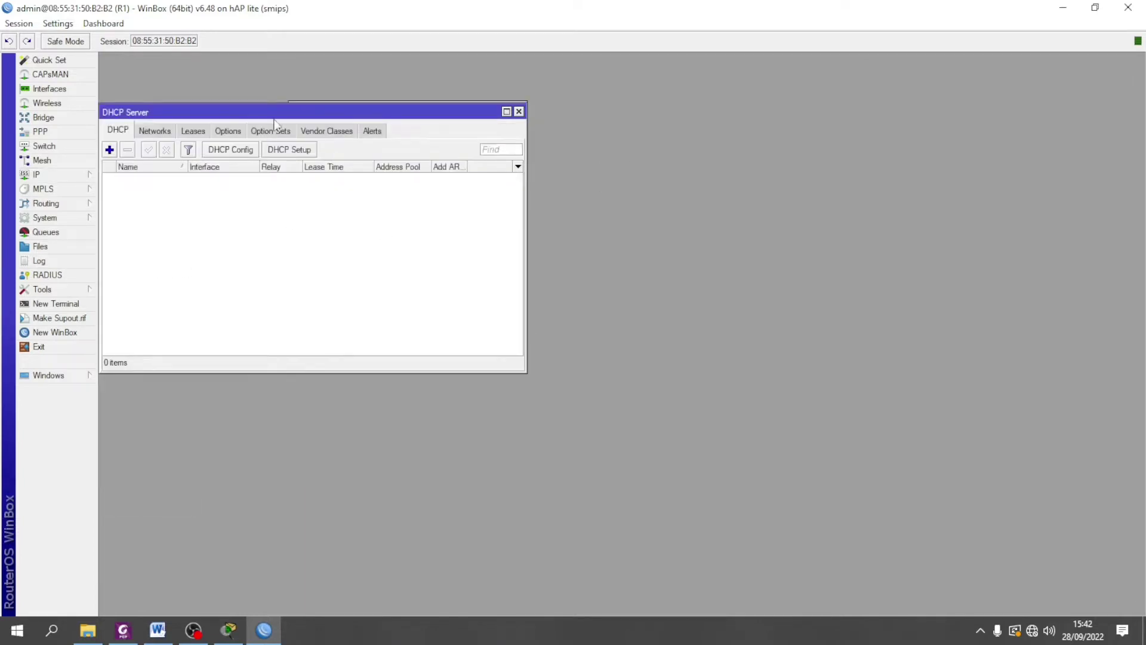
drag(302, 111, 671, 108)
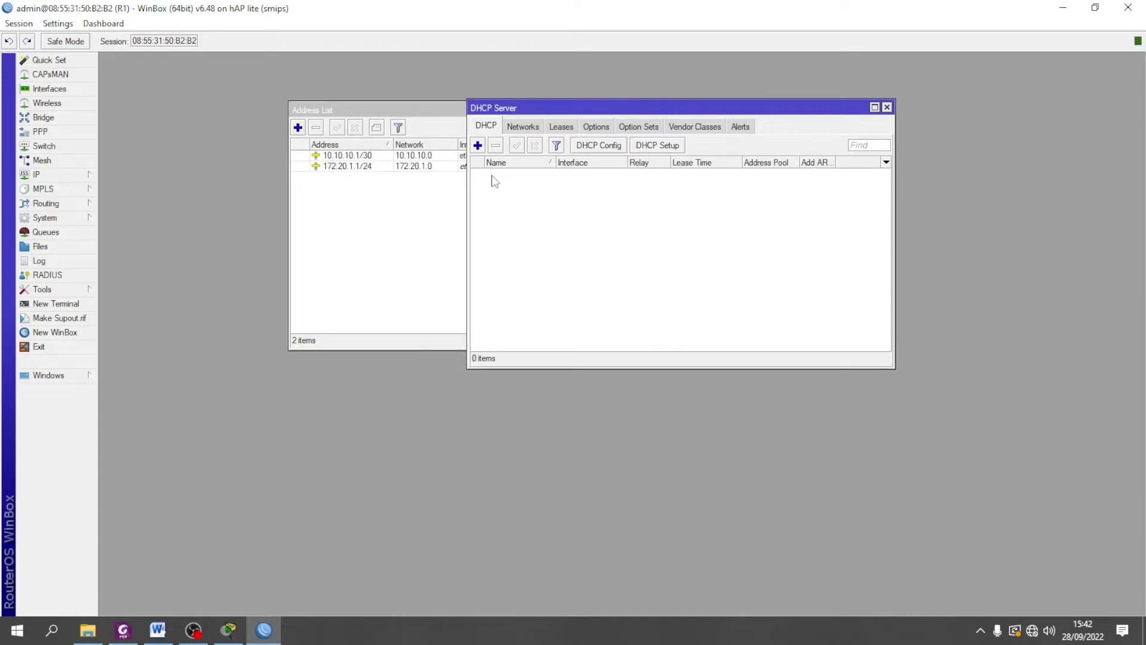
click(657, 145)
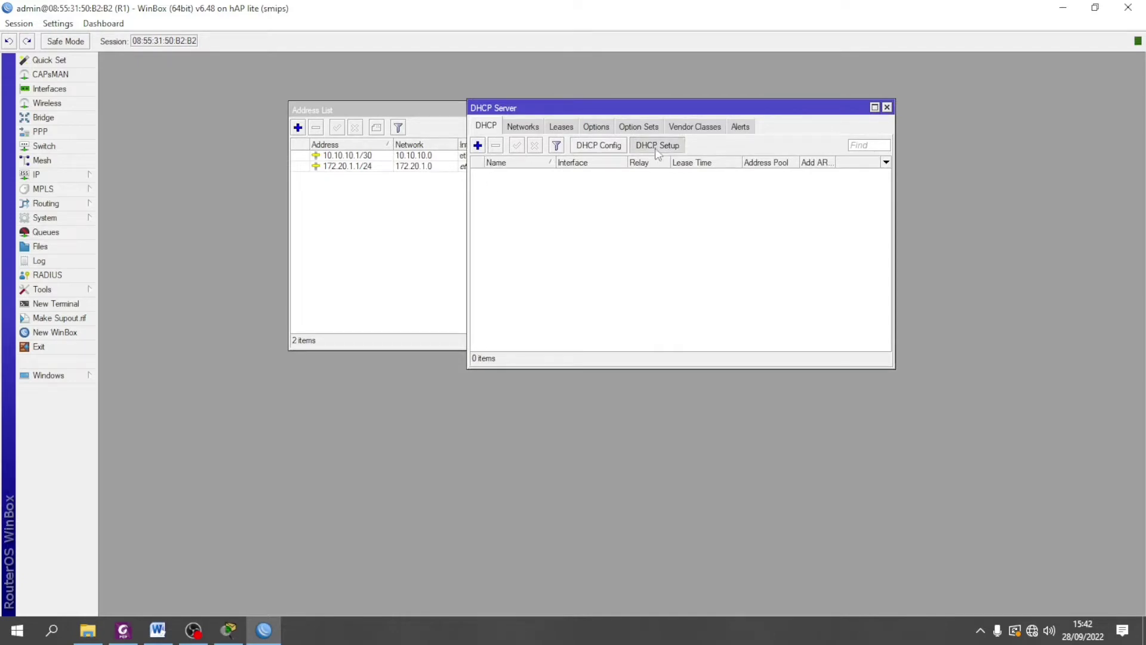
click(706, 332)
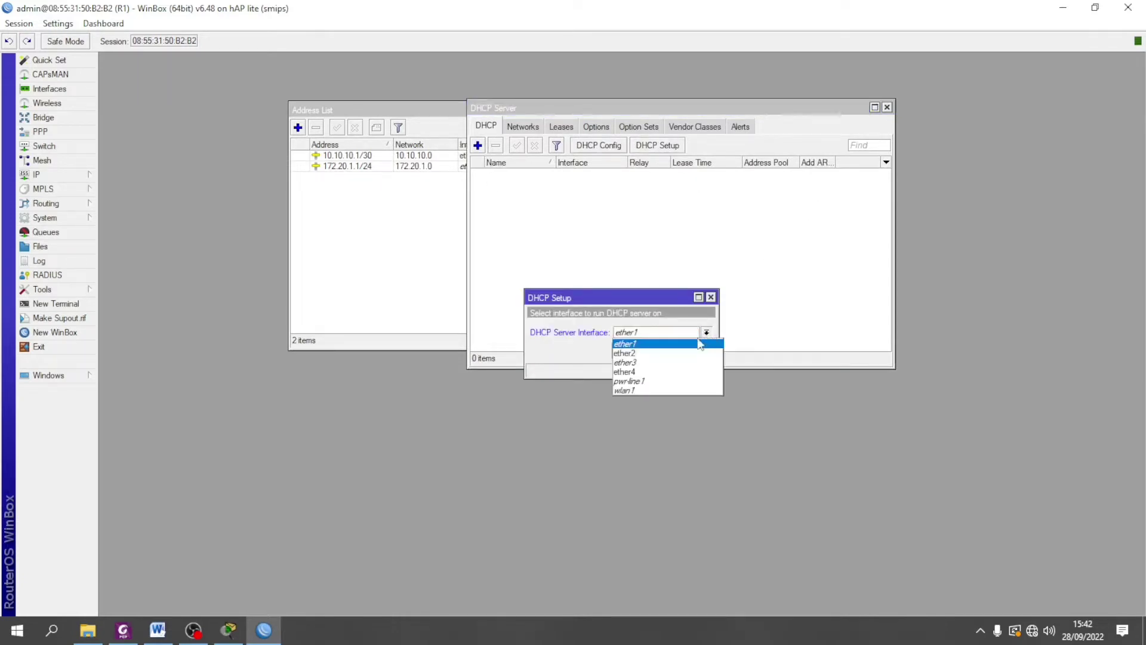
click(678, 363)
click(657, 351)
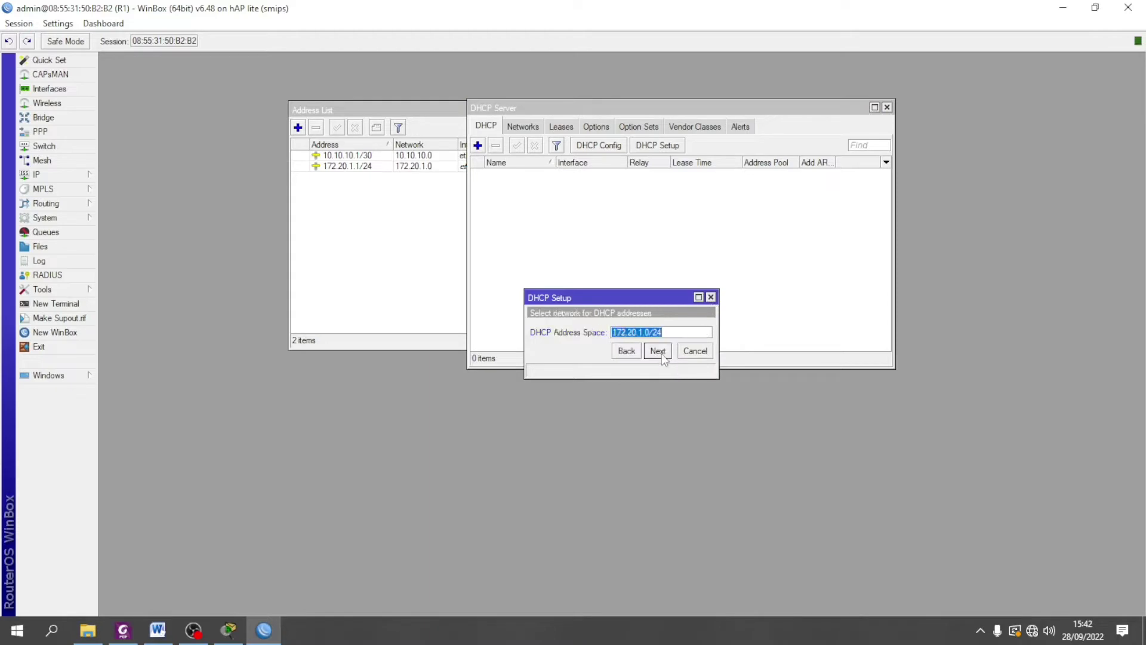
Complete the DHCP setup with network 172.20.1.0/24, address pool 172.20.1.2-172.20.1.254 and a lease time of 10:10:00.
click(659, 354)
click(660, 354)
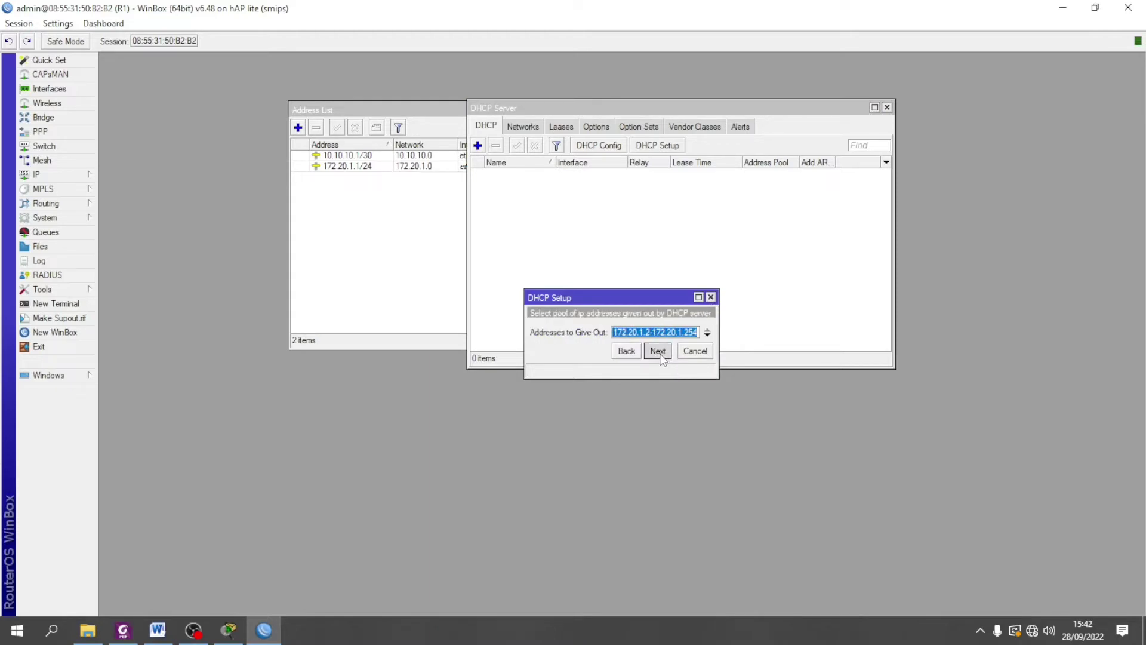
click(660, 354)
click(658, 351)
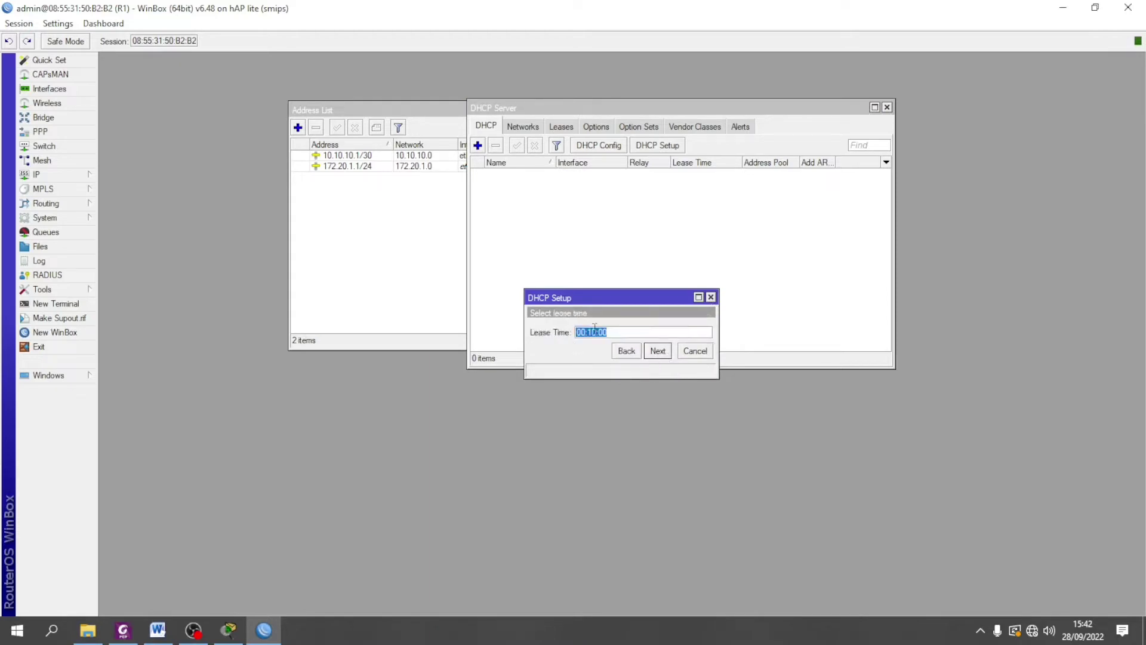
drag(587, 332, 567, 335)
text(10)
click(661, 355)
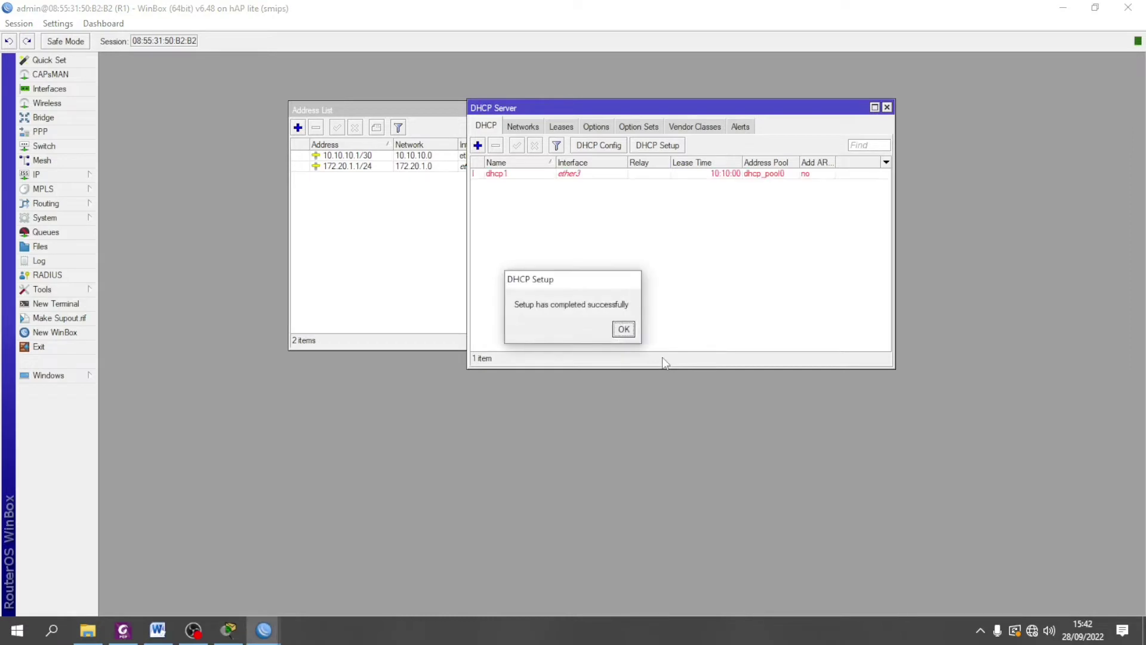
click(621, 330)
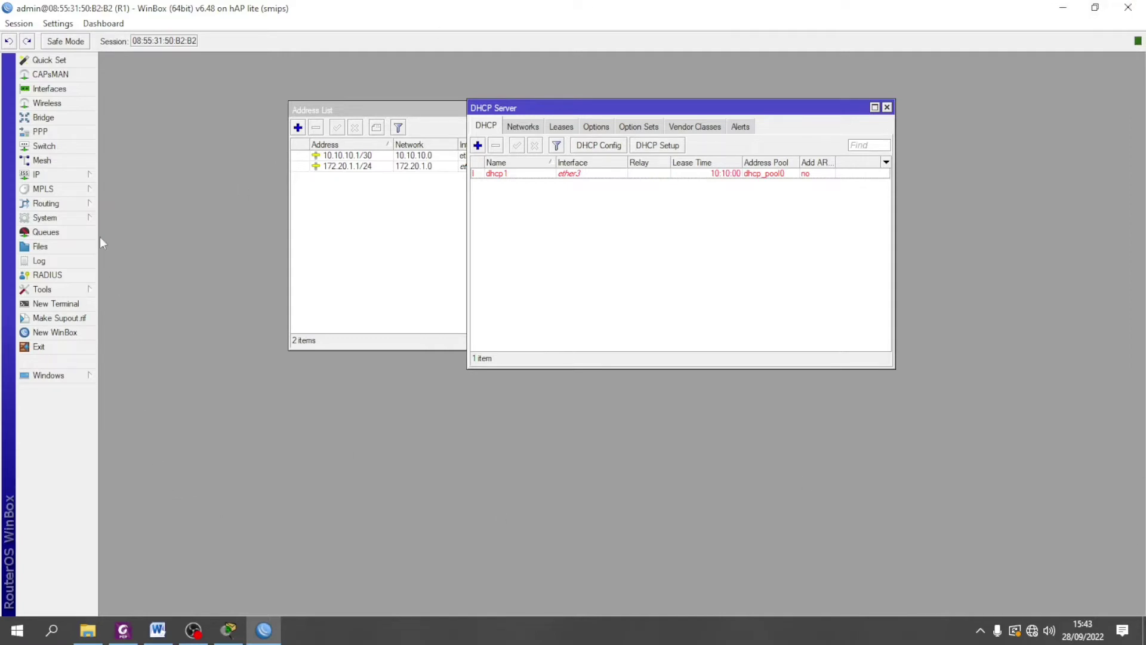
Create a BGP instance named bgp1 with AS 1000 and router ID 1.1.1.1.
click(70, 202)
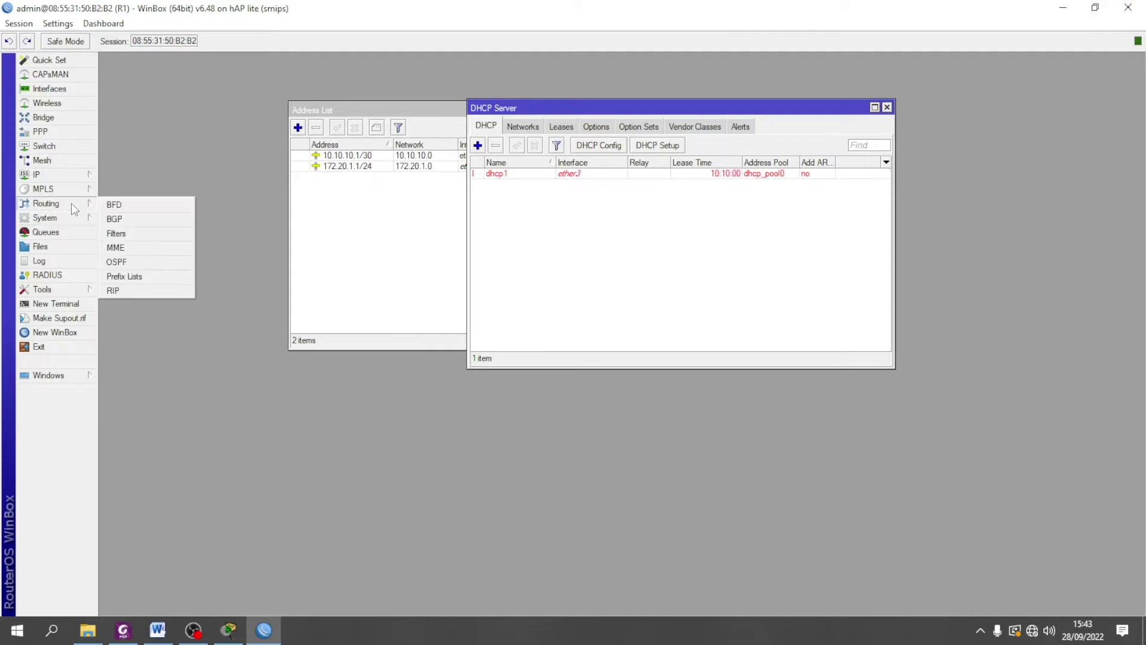
click(143, 221)
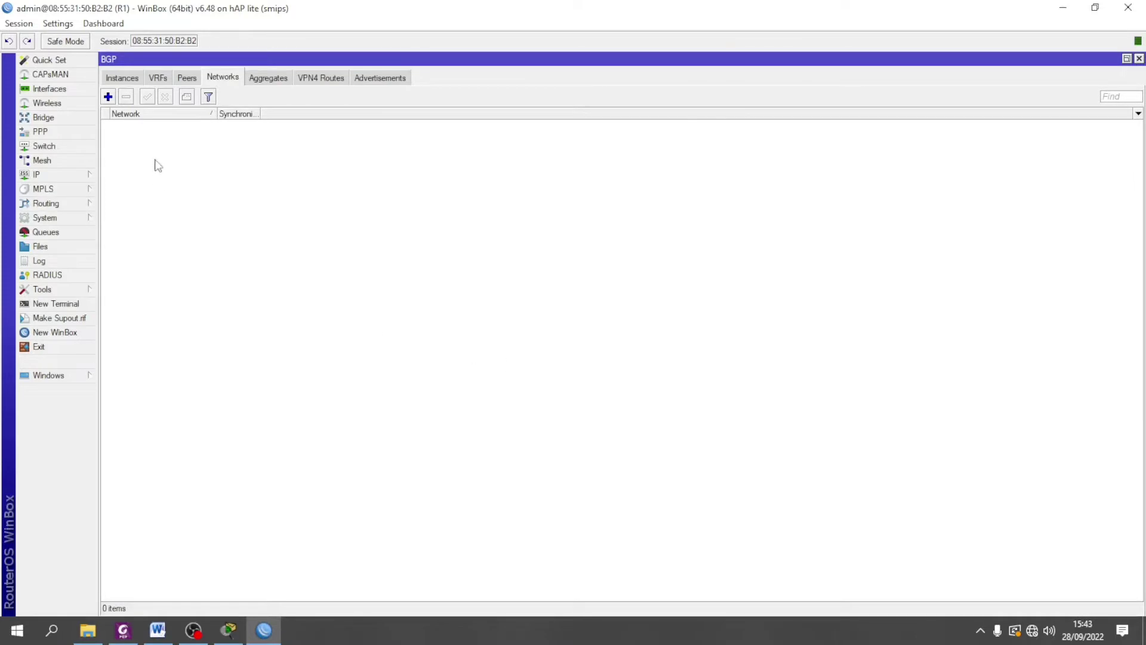
click(123, 77)
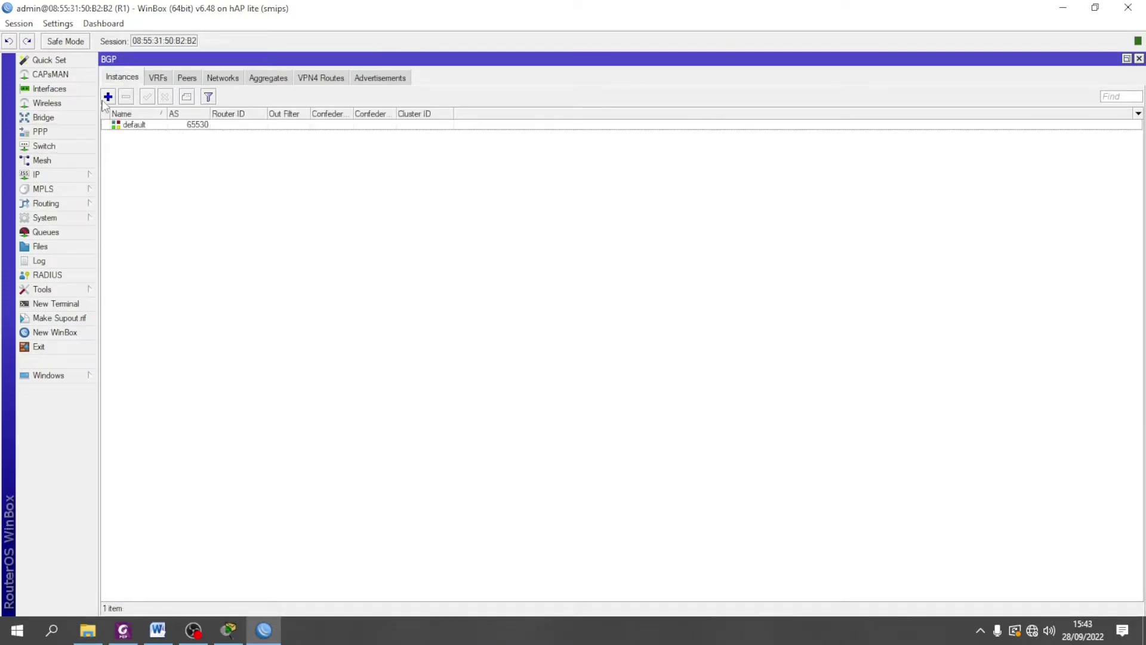
click(108, 97)
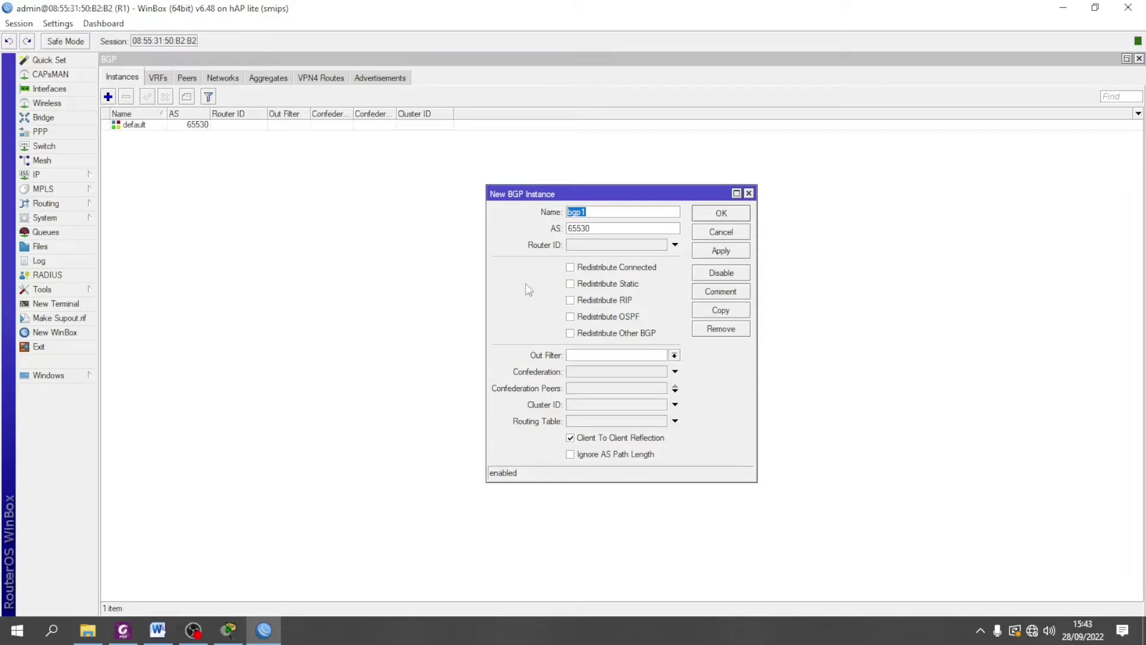
double_click(599, 228)
text(1000)
click(586, 246)
text(1.1.1.1)
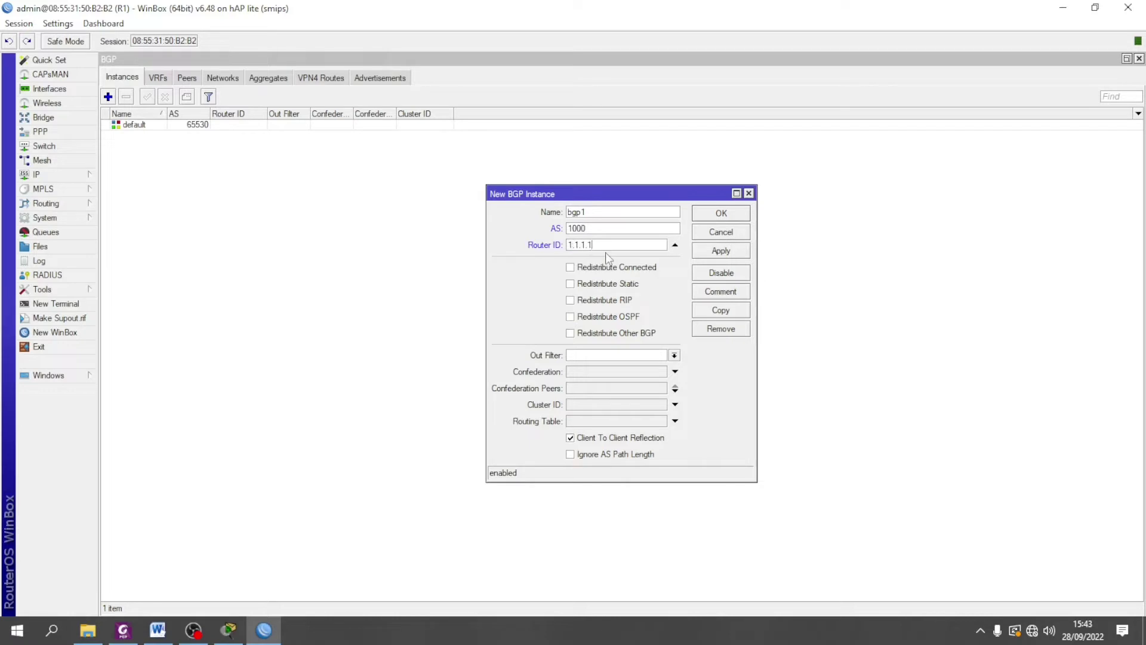
click(724, 252)
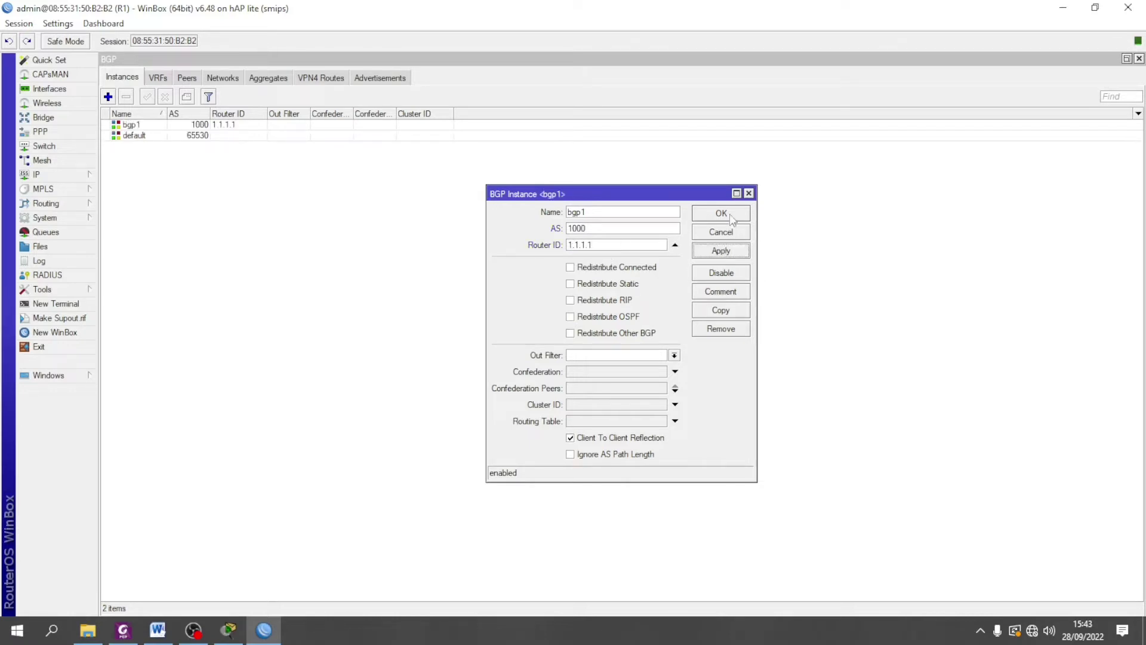
click(730, 216)
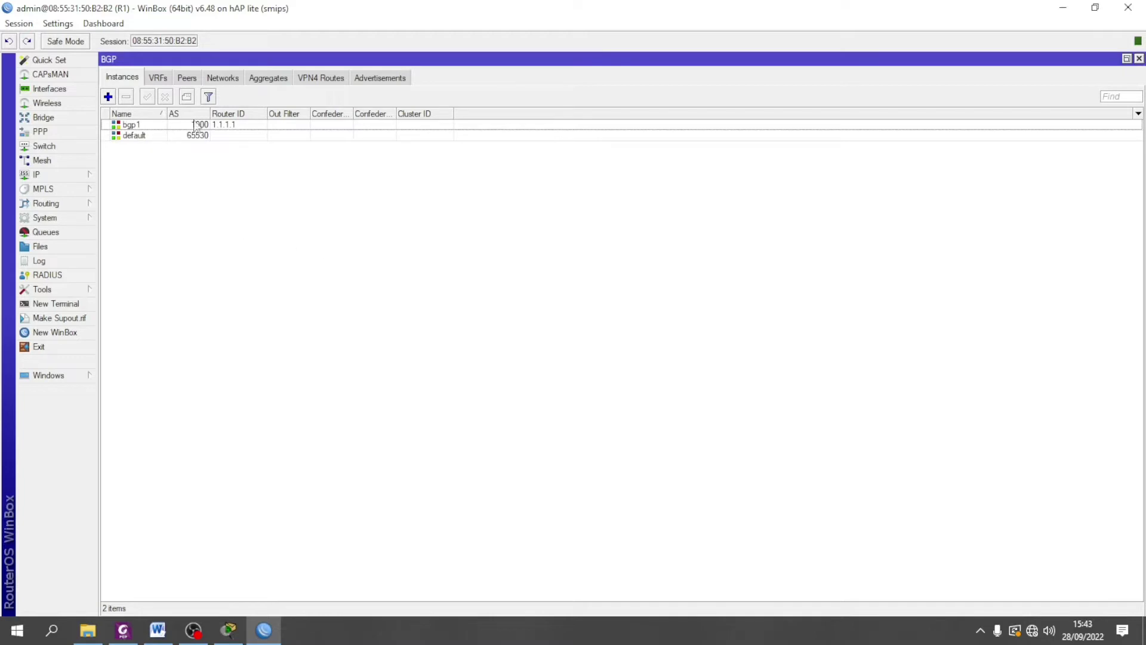
Add the BGP network 10.10.10.0/30 with synchronization turned off.
click(222, 76)
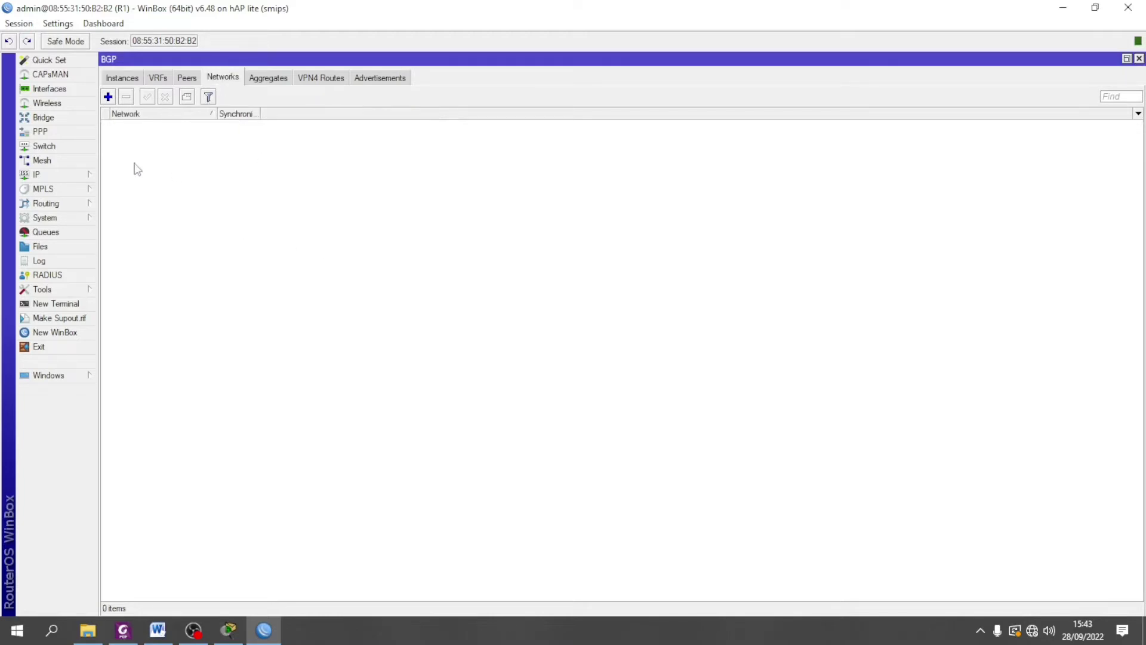
click(108, 96)
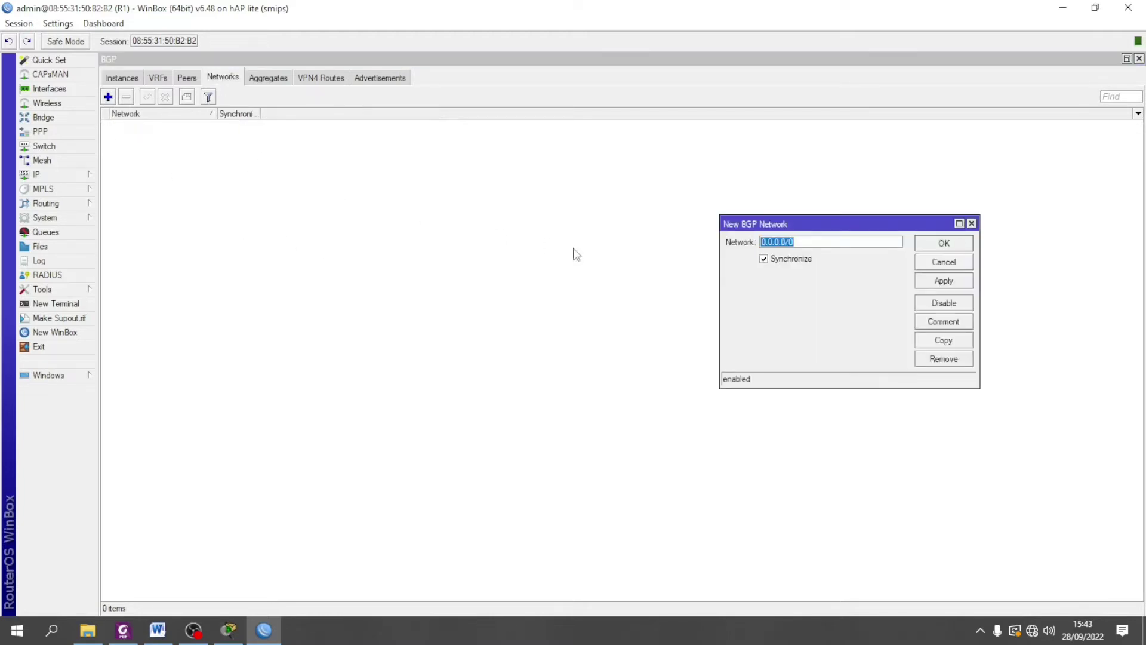
click(764, 258)
text(1)
click(954, 283)
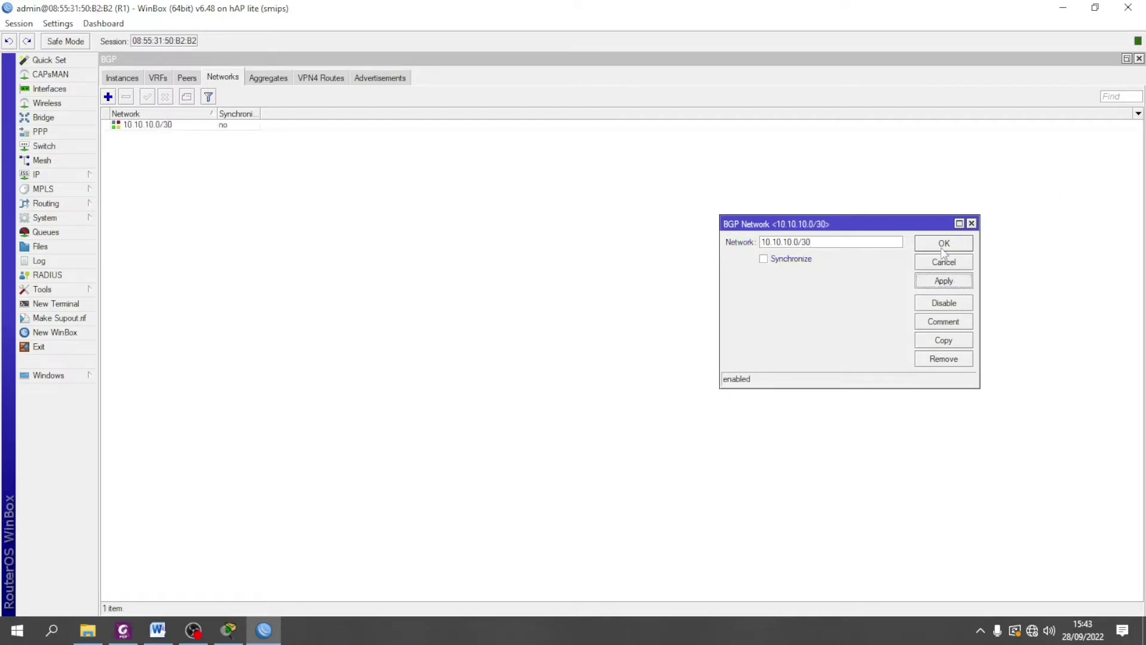
Copy the 10.10.10.0/30 BGP network entry into a second network, 172.20.1.0/24, consulting the router's IP address list for the subnet.
click(942, 342)
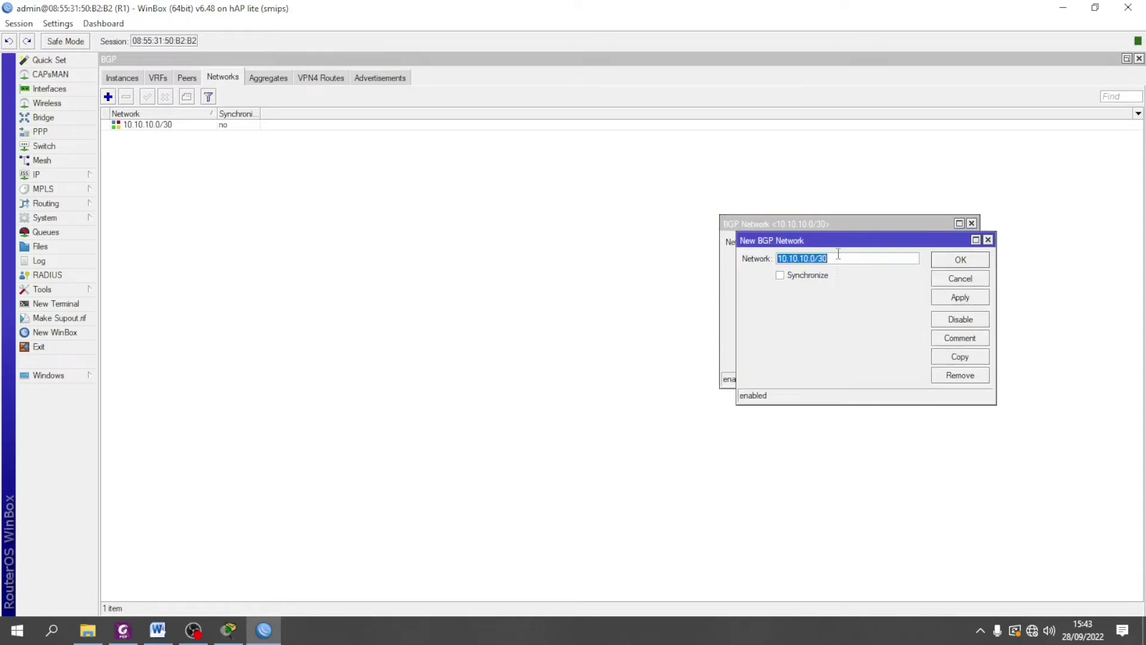
text(172.)
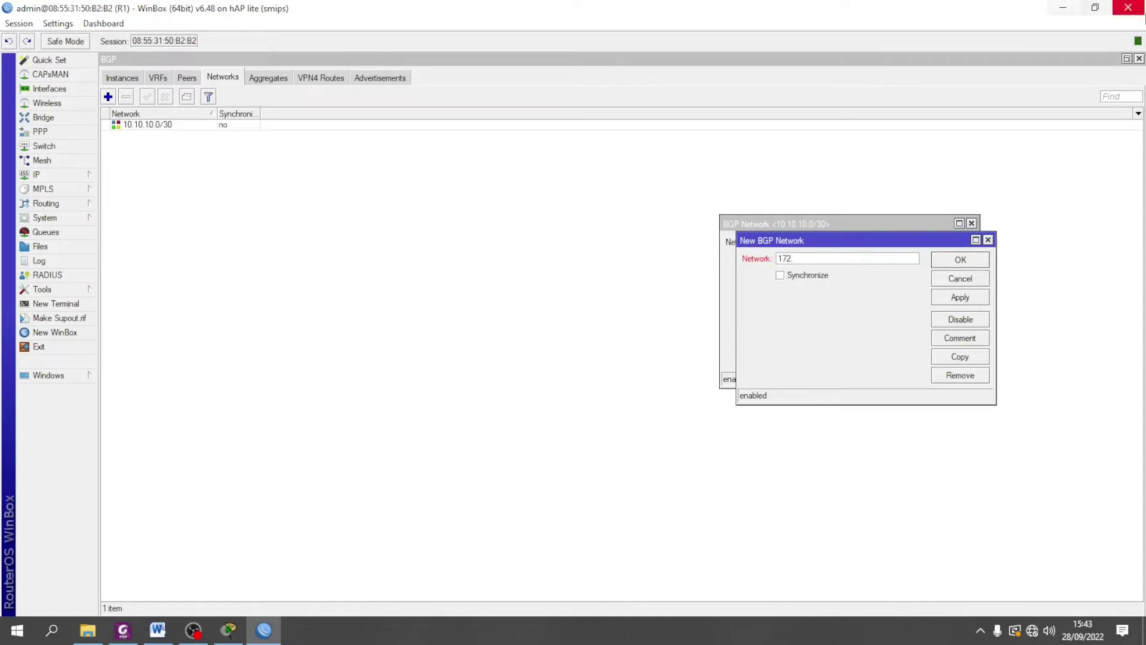
click(1124, 66)
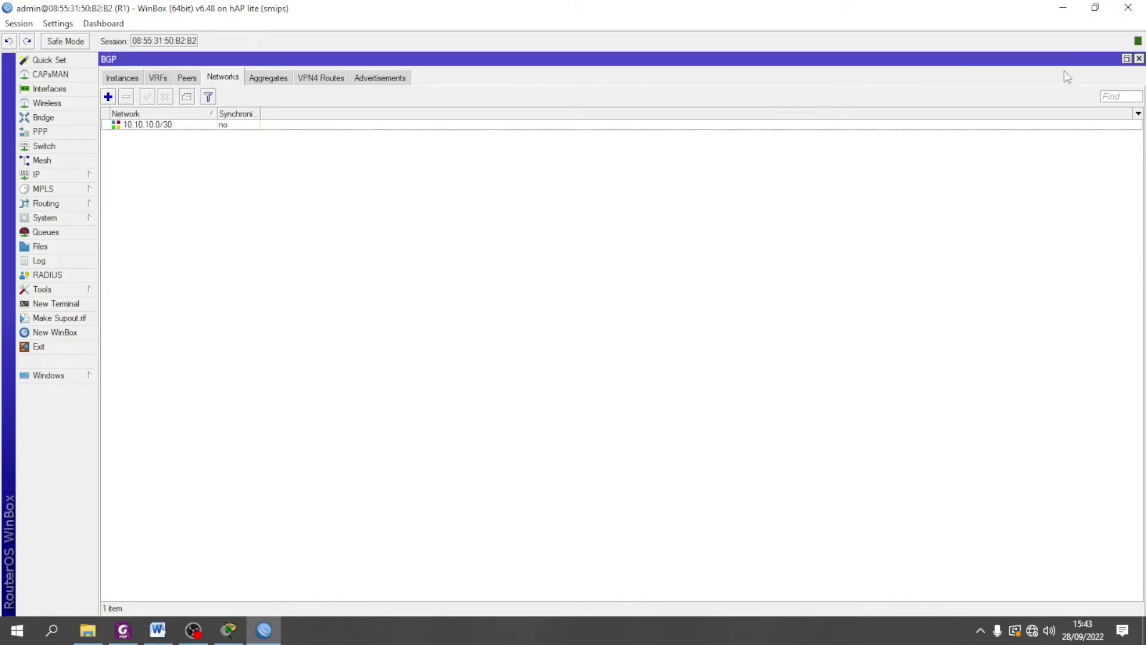
click(1127, 58)
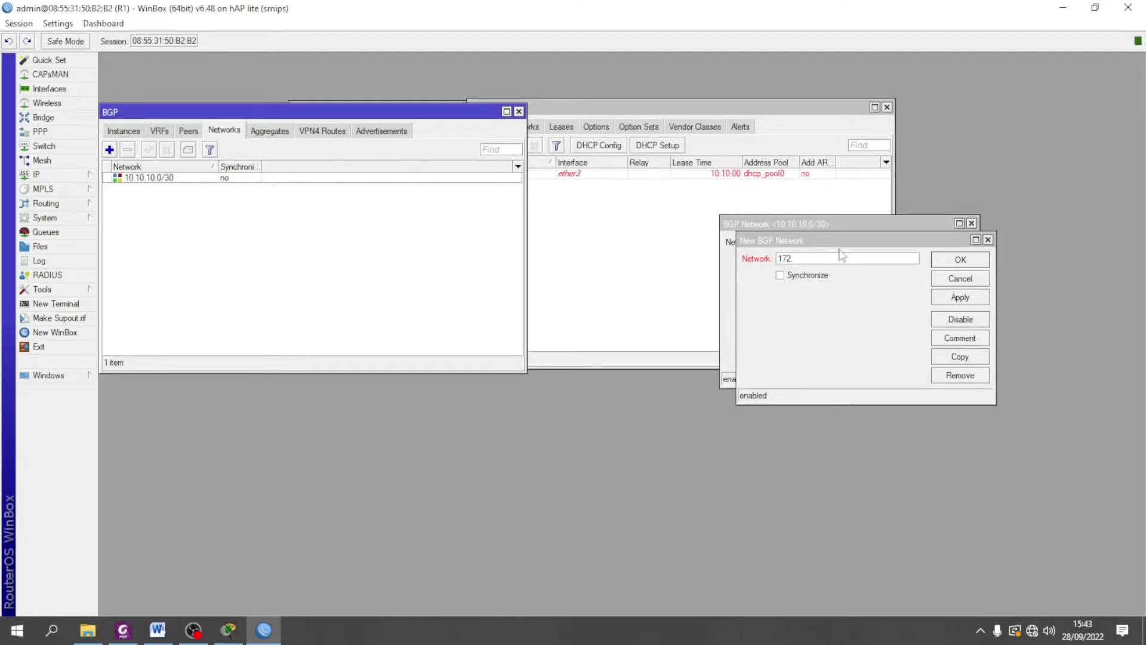
click(553, 112)
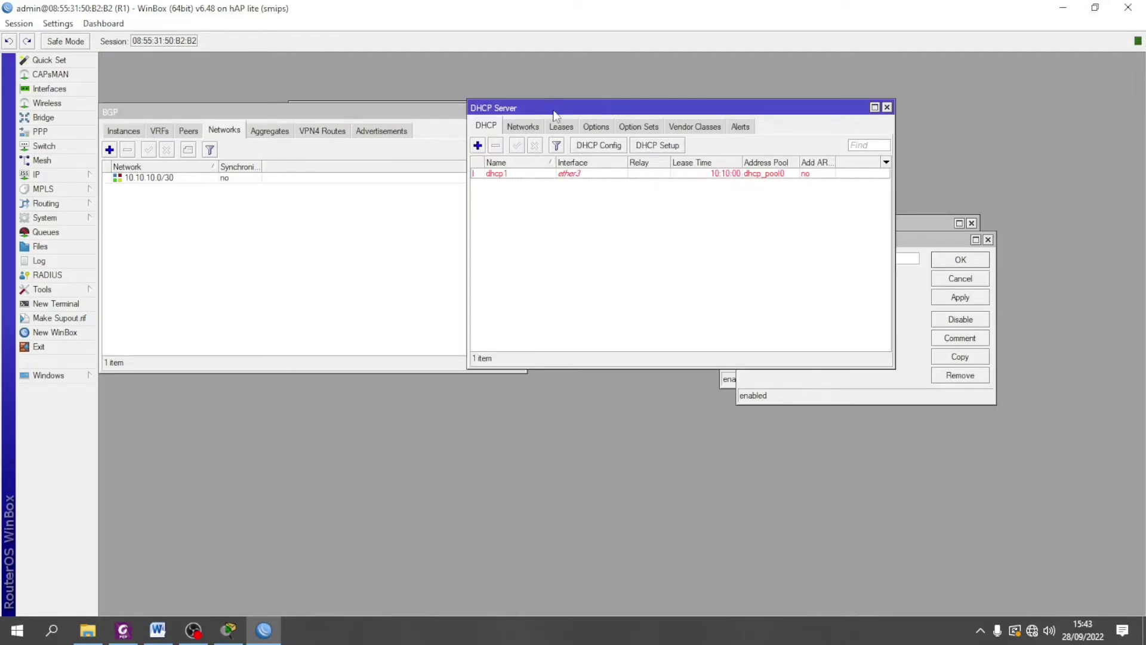
click(60, 175)
click(136, 205)
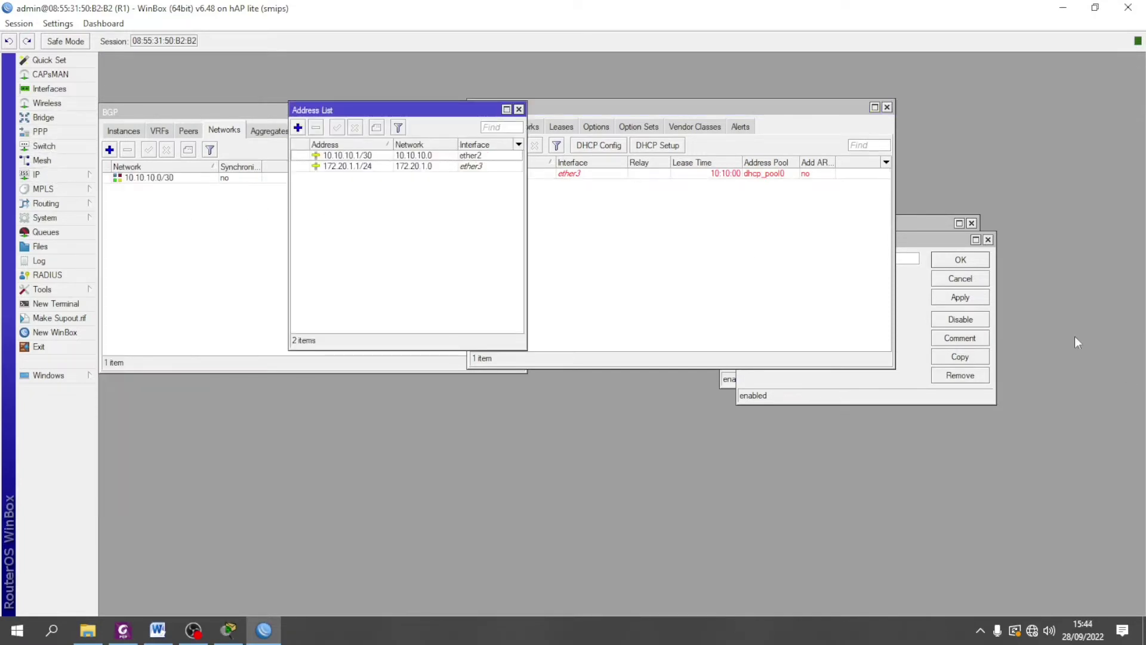
click(929, 240)
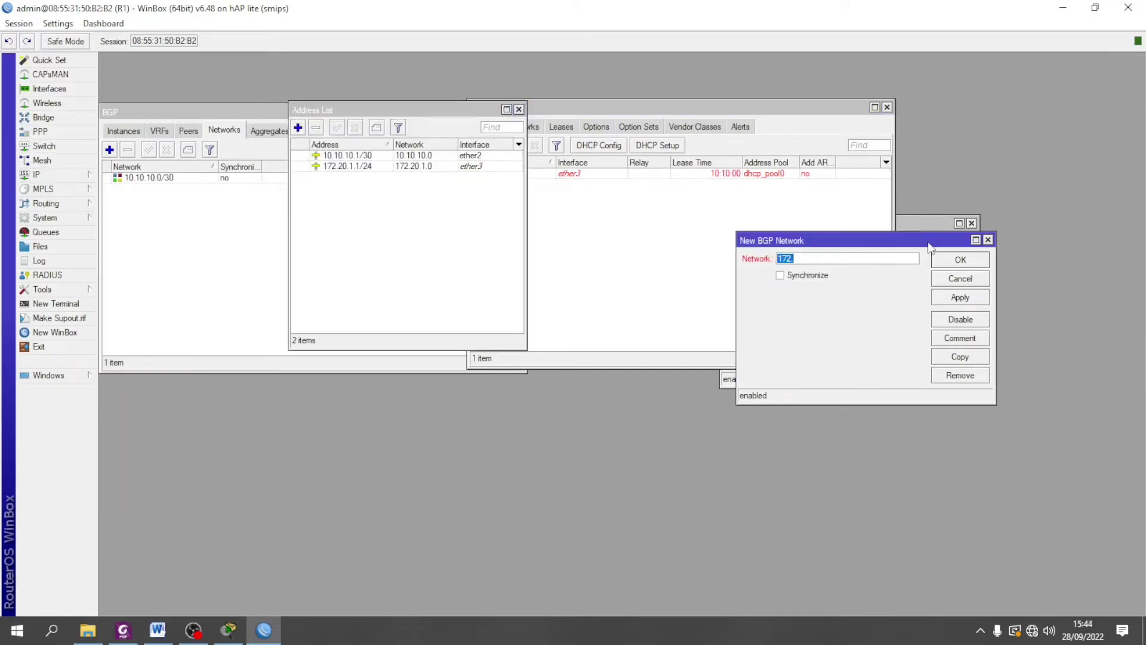
click(818, 259)
text(.20.1.0/24)
click(961, 298)
click(955, 262)
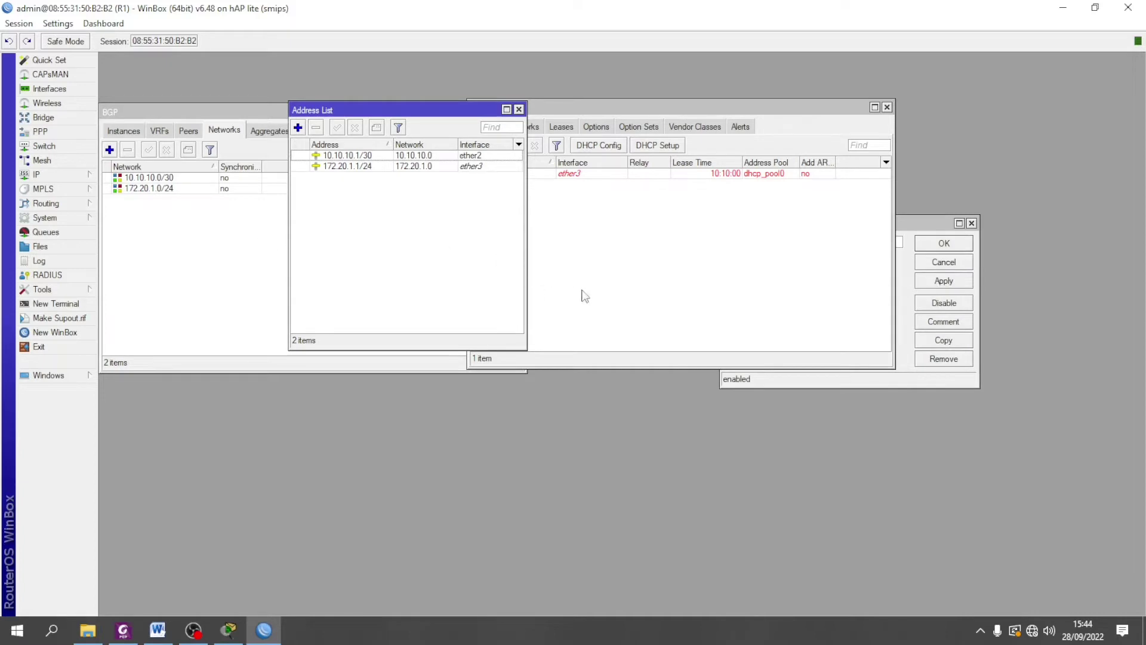
click(609, 294)
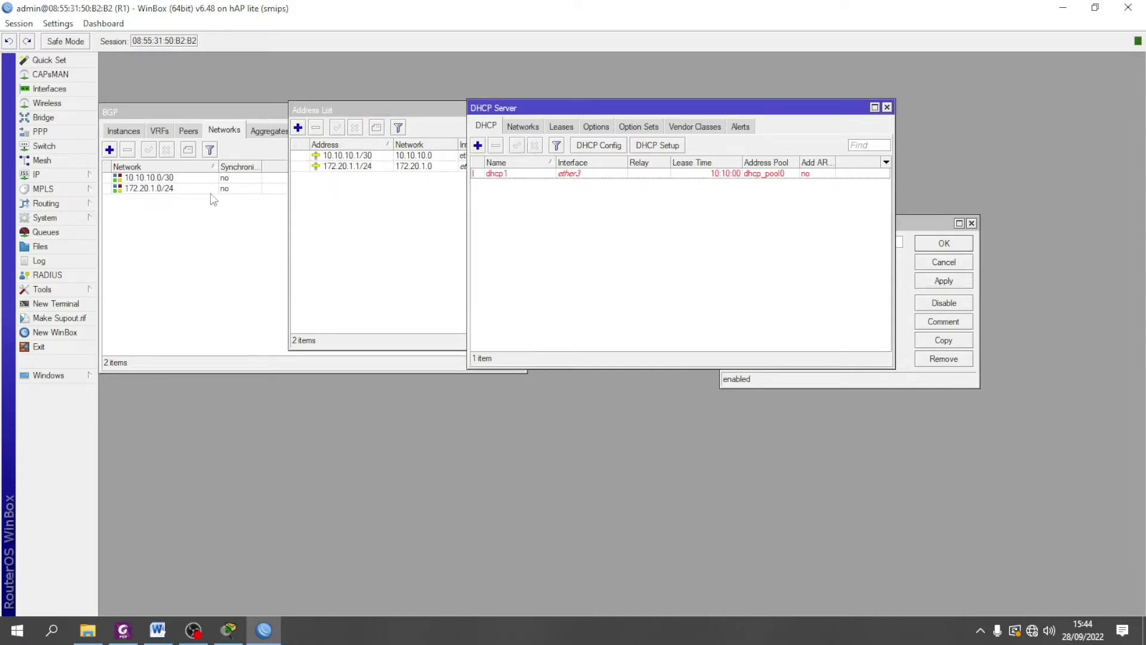
Add a BGP peer on instance bgp1 with remote address 10.10.10.2 and remote AS 2000, and widen the peer list to show its state.
click(187, 131)
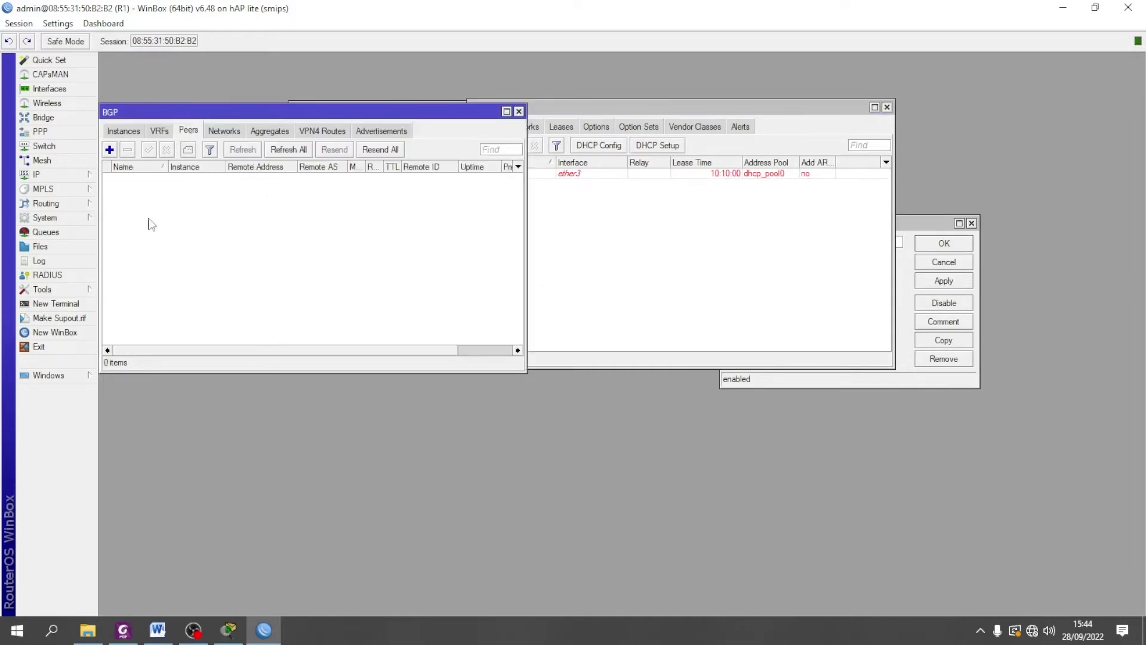
click(109, 150)
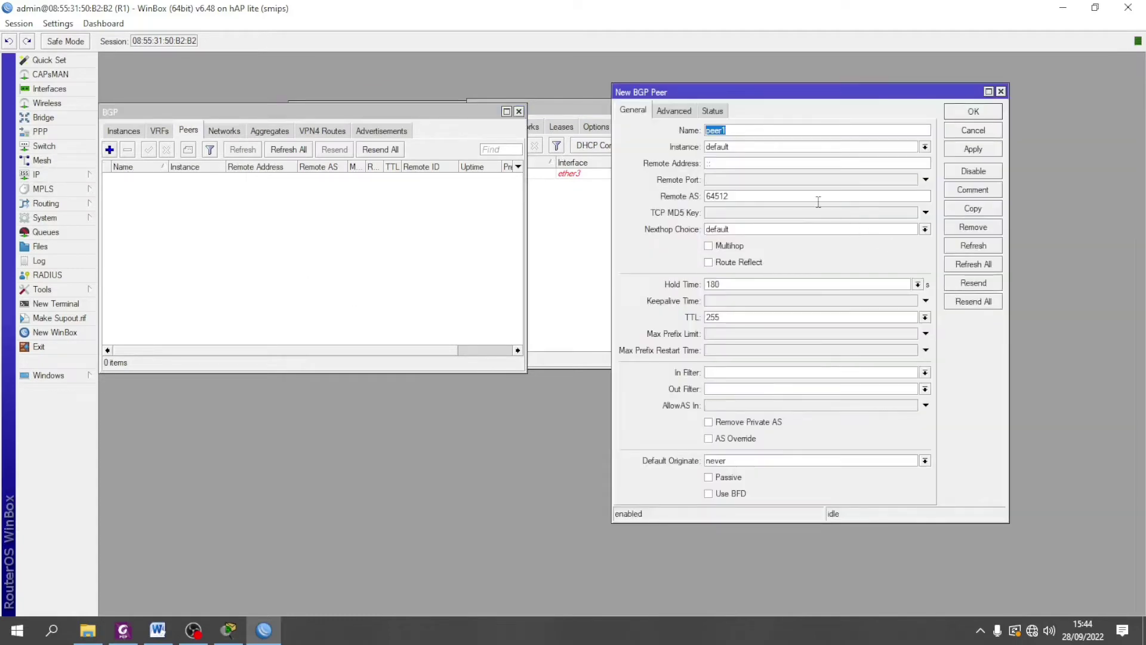
click(924, 147)
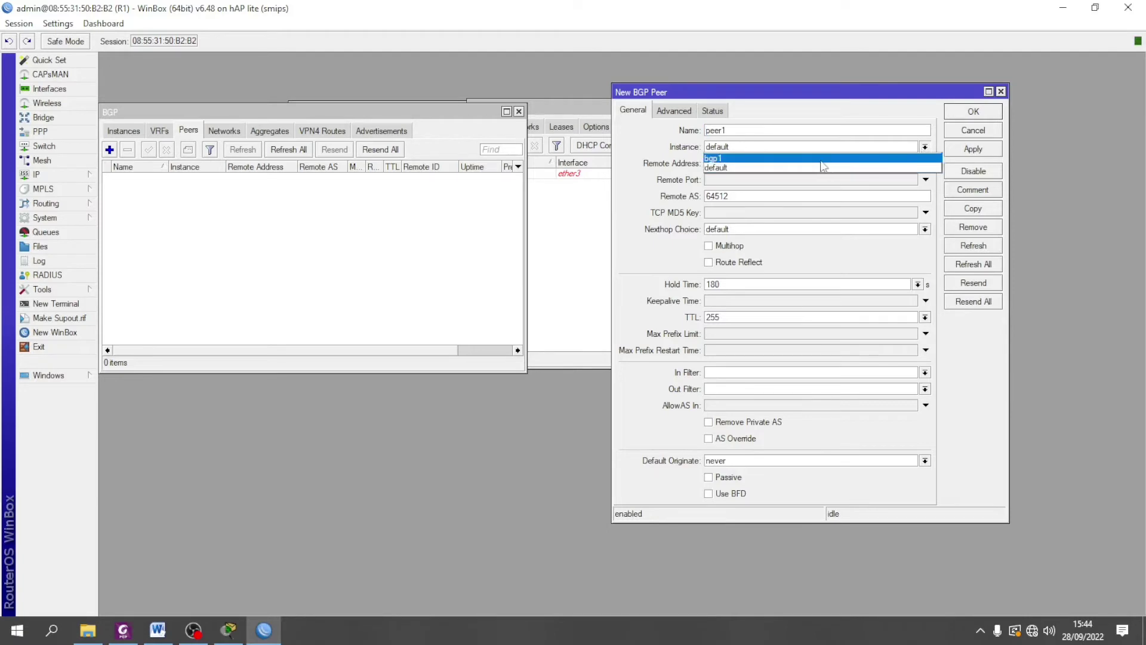
click(817, 160)
click(729, 163)
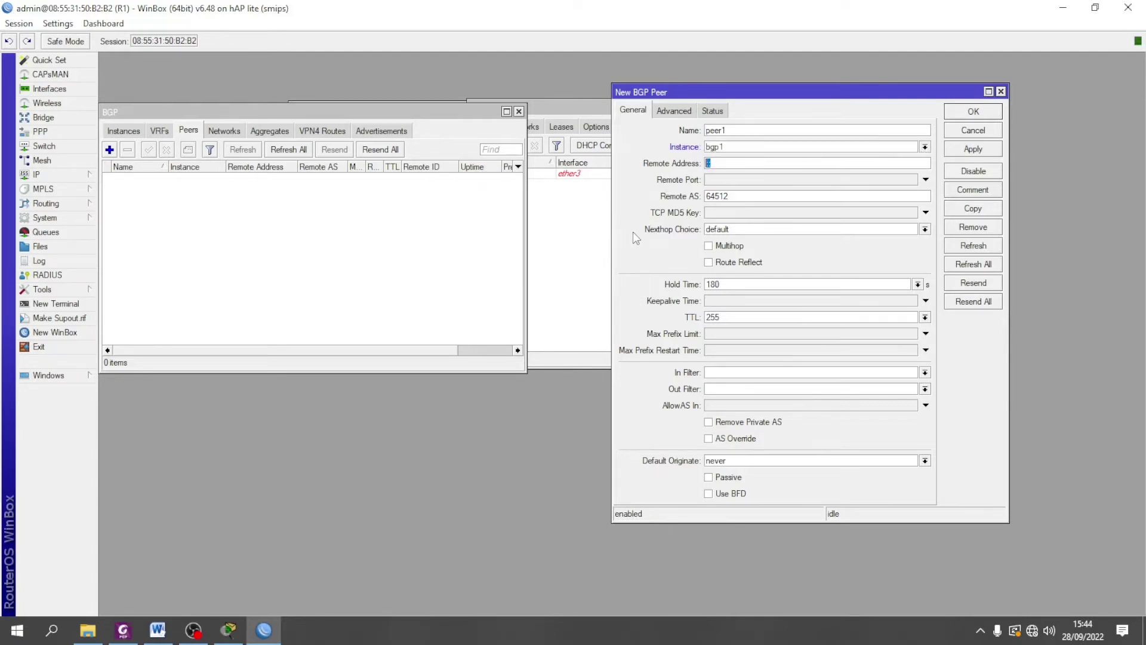
text(2)
key(BackSpace)
text(10.10.10.2)
drag(746, 201, 695, 203)
text(2)
click(974, 150)
click(974, 111)
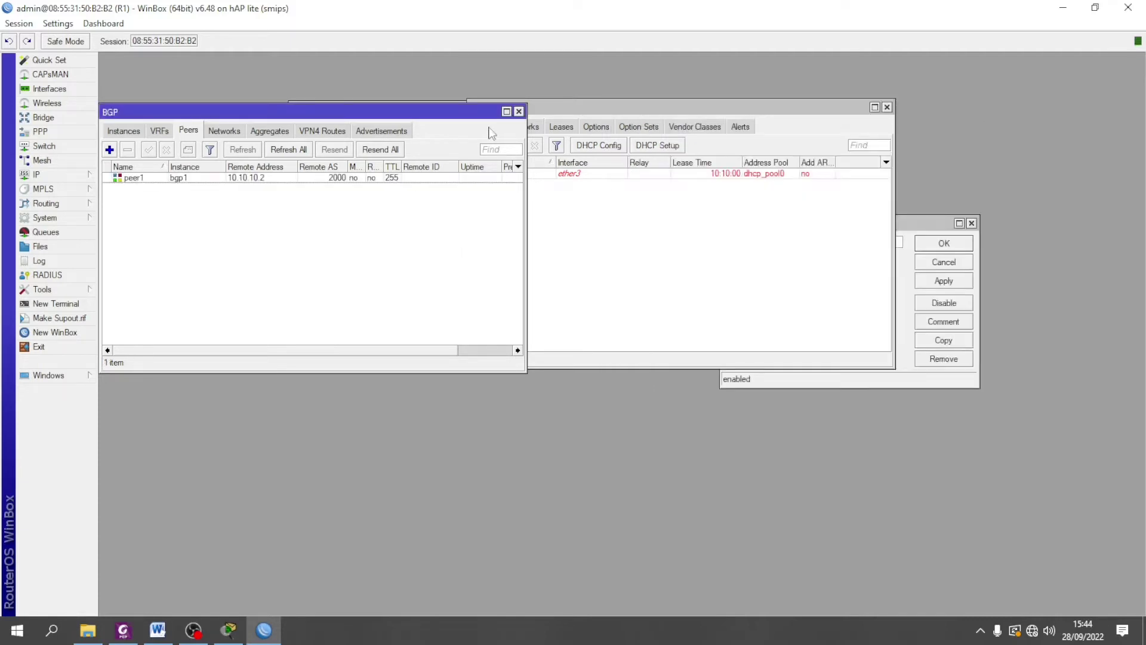
drag(524, 131, 740, 133)
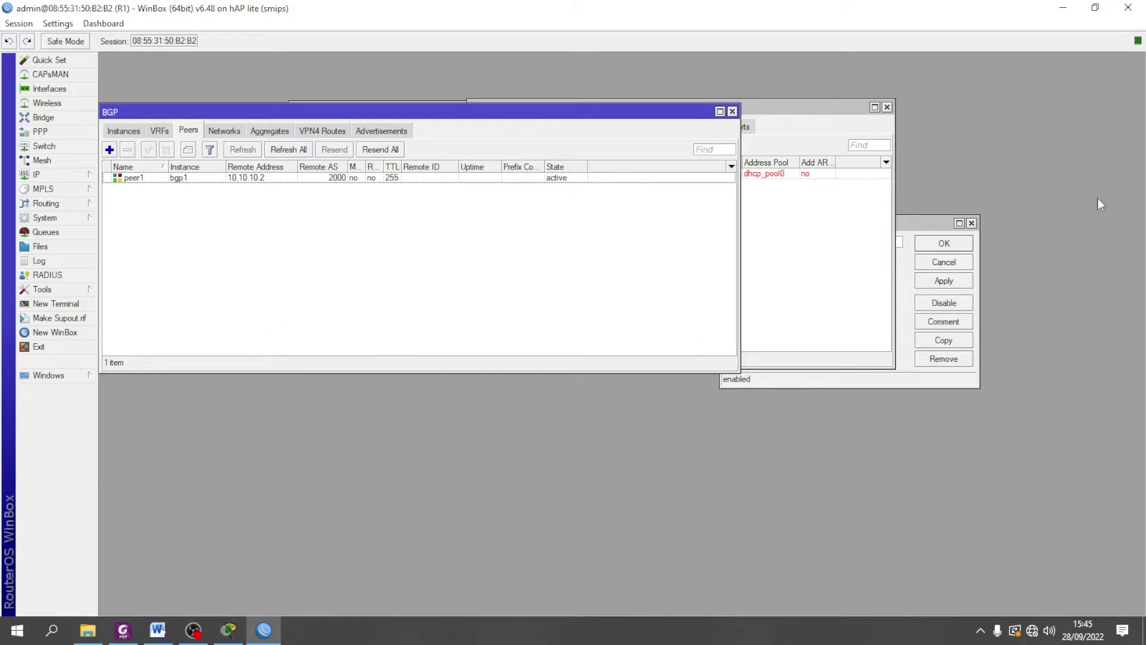
Close the R1 session, relaunch WinBox and connect as admin to the discovered neighbor router with identity MikroTik.
click(1127, 8)
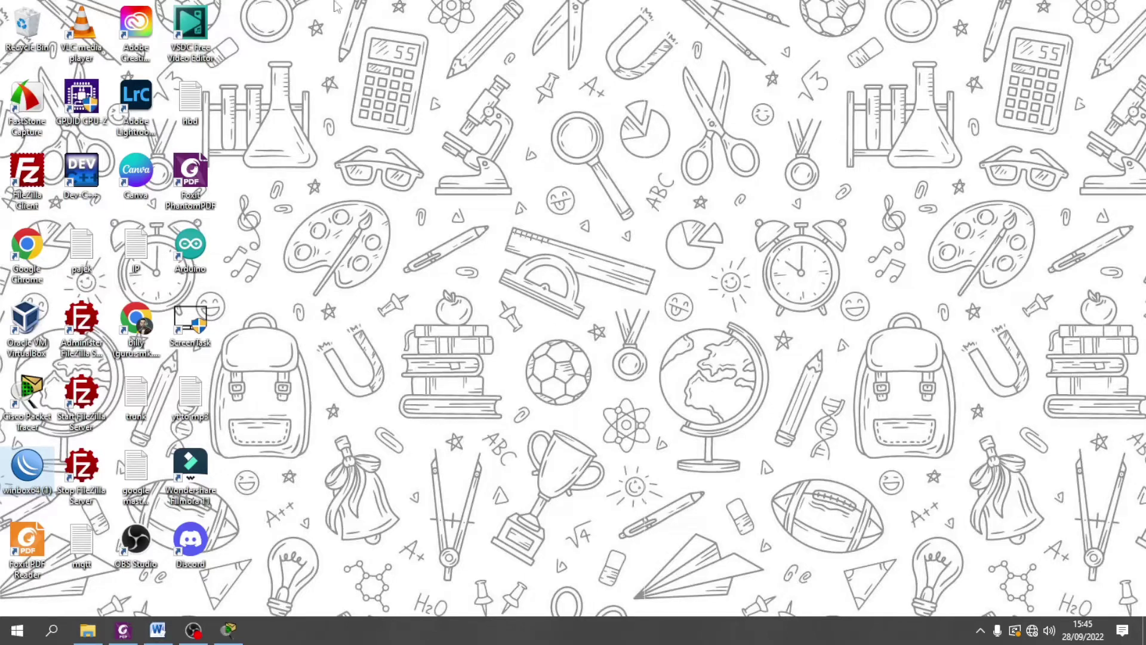
double_click(52, 478)
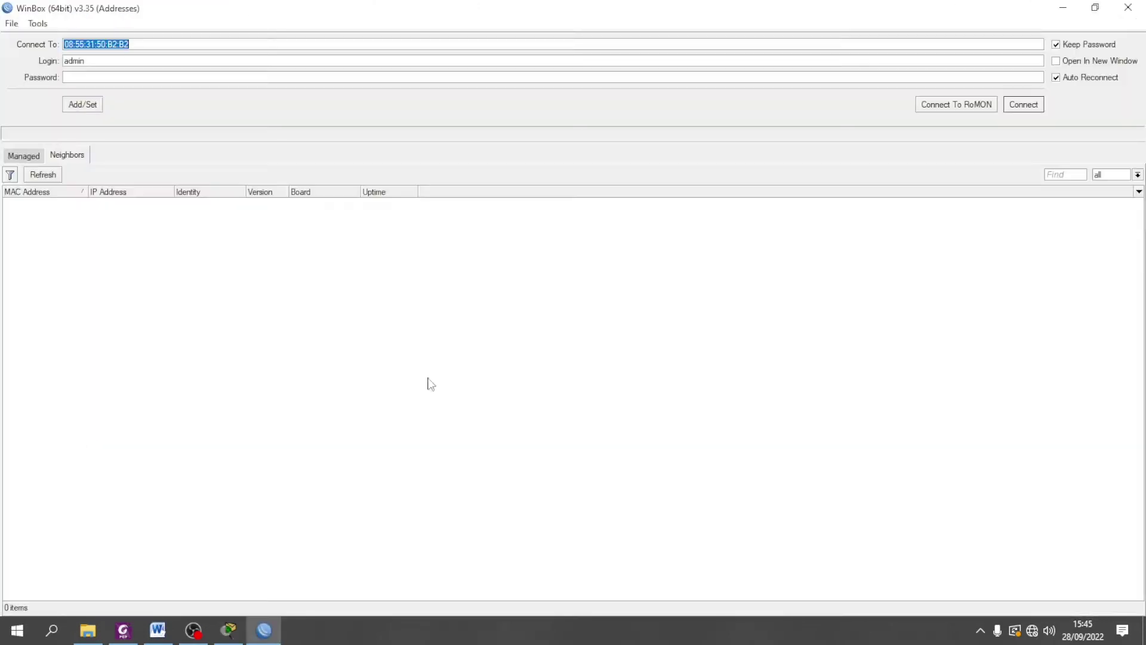
click(43, 204)
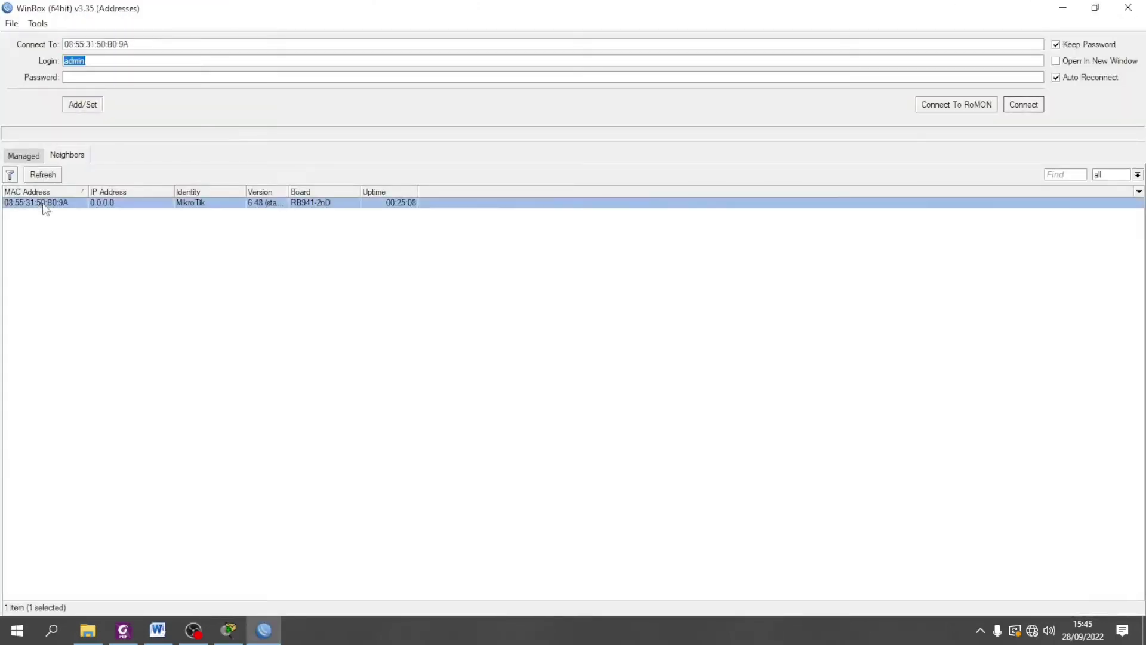
click(1021, 110)
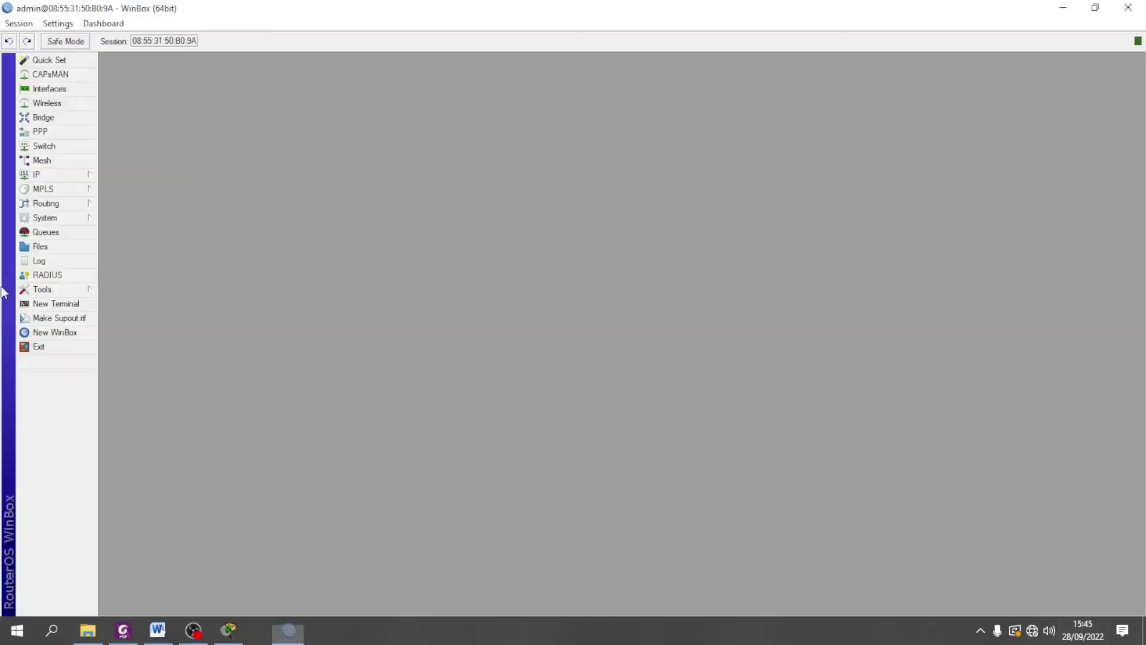
Set the system identity of the newly connected router to R2.
click(60, 220)
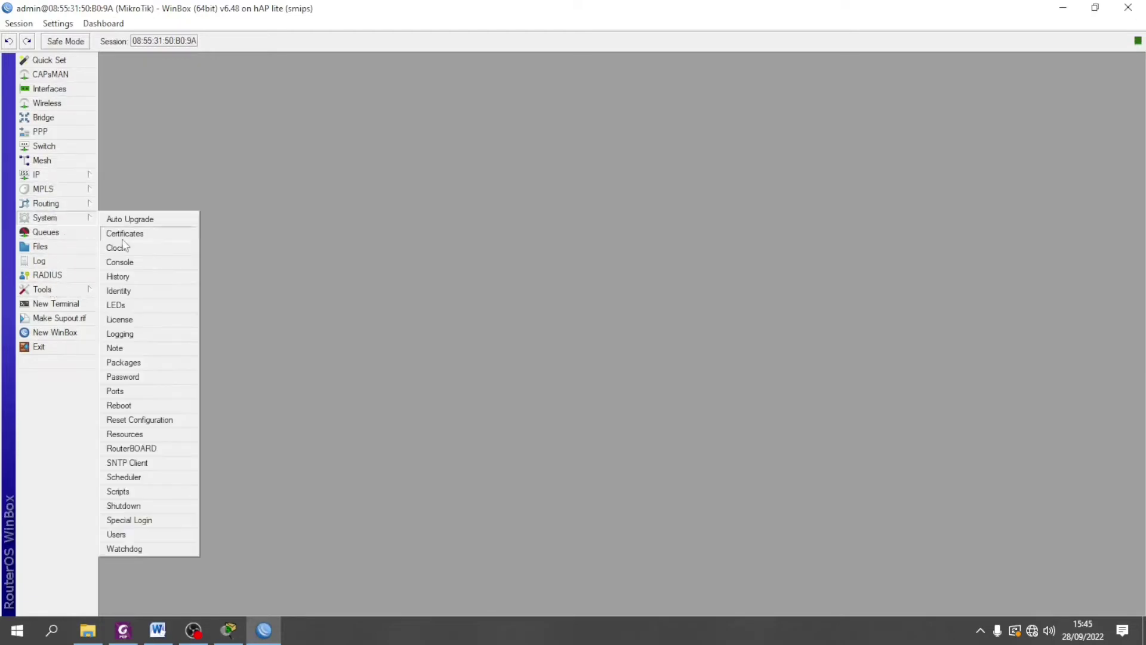
click(148, 293)
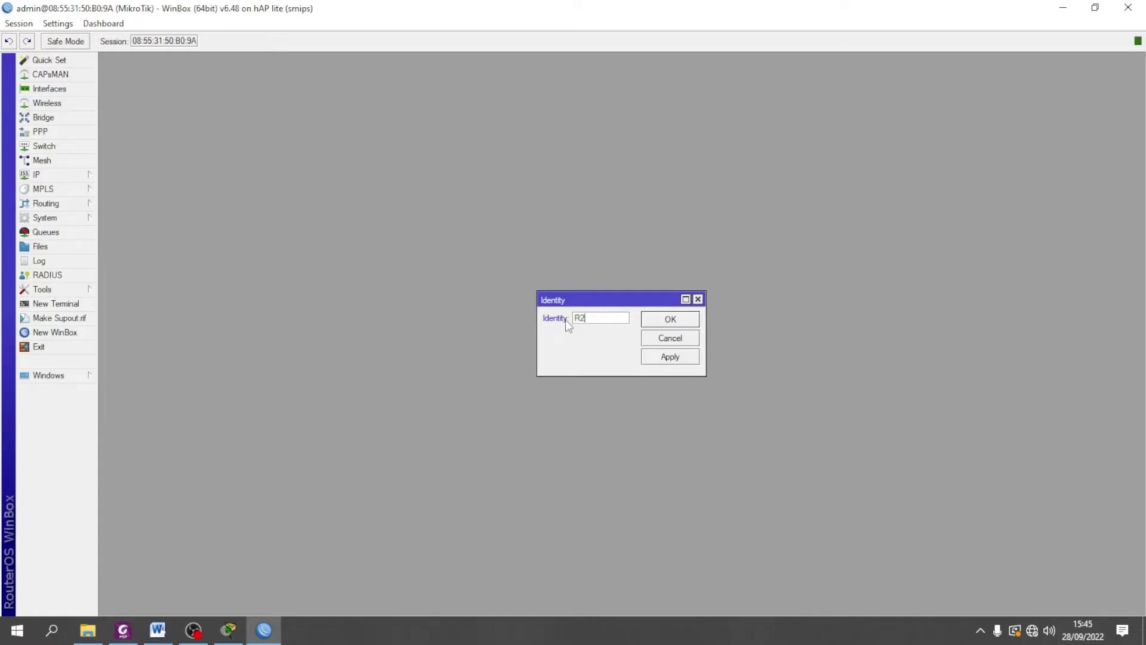
click(679, 320)
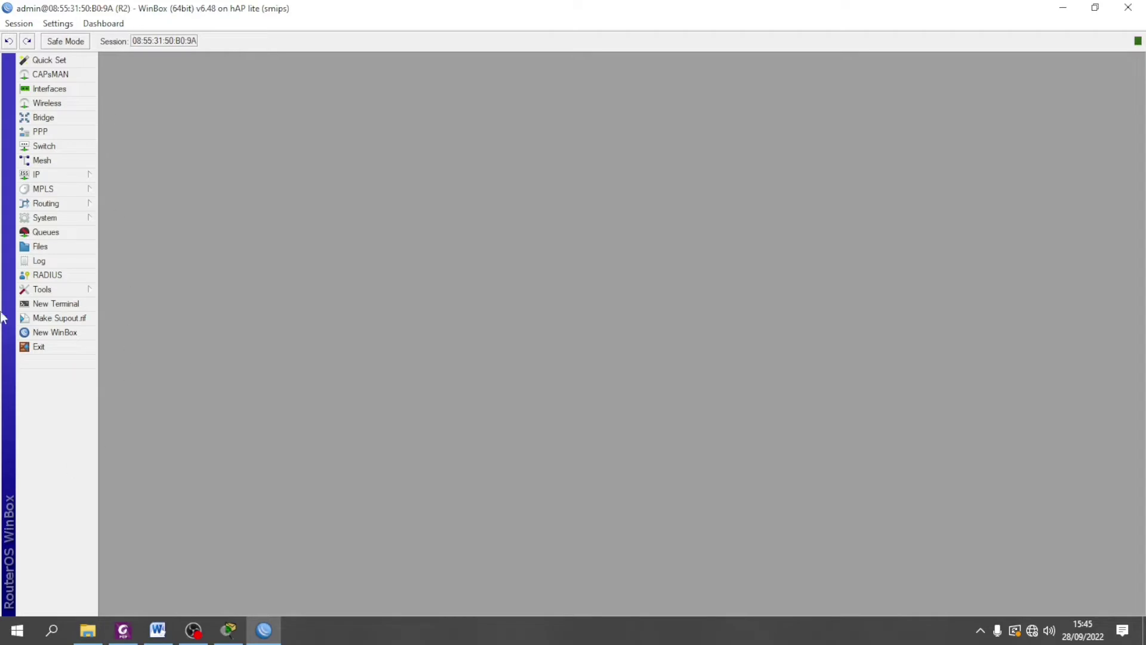
Add the IP address 10.10.10.2/30 on interface ether2.
click(74, 177)
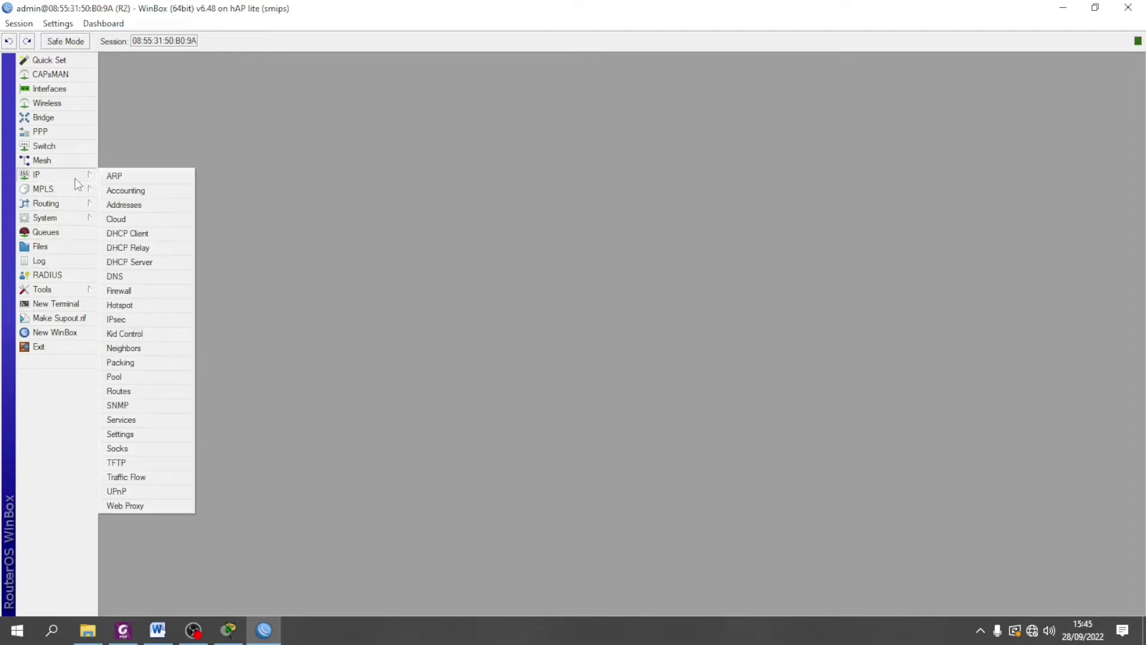
click(160, 204)
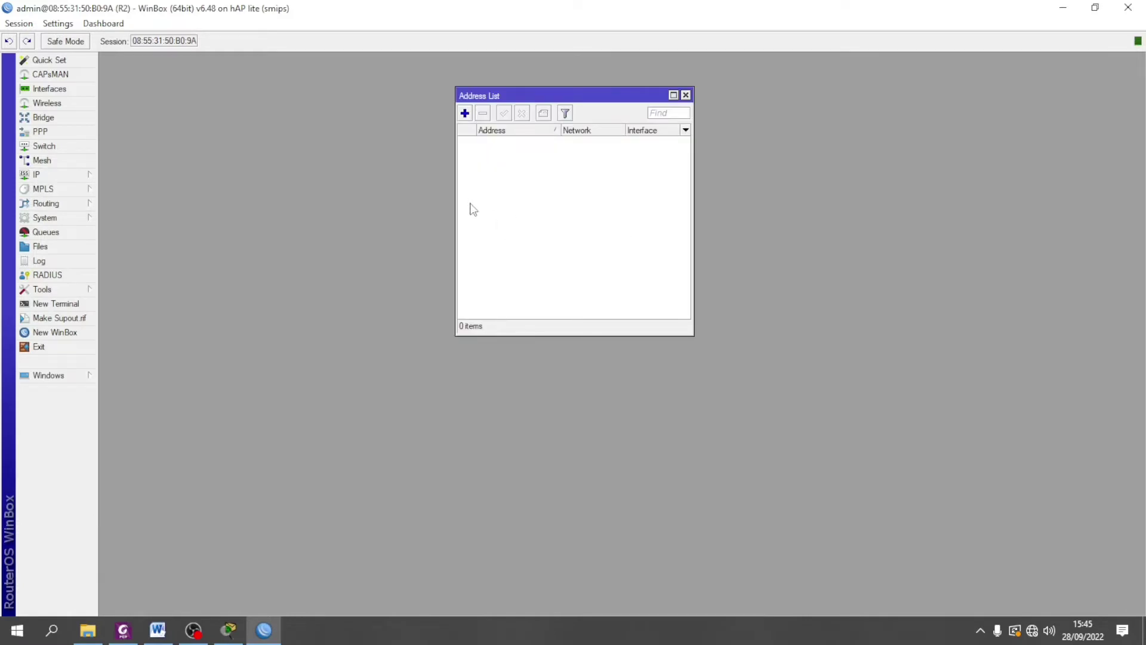
click(464, 113)
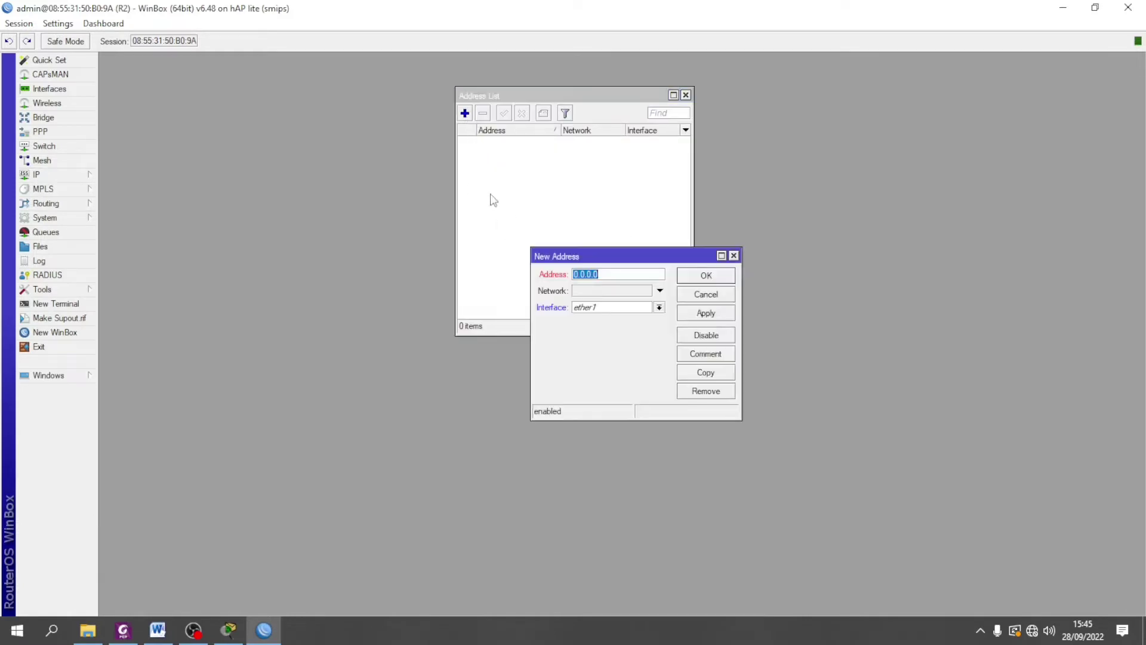
click(659, 308)
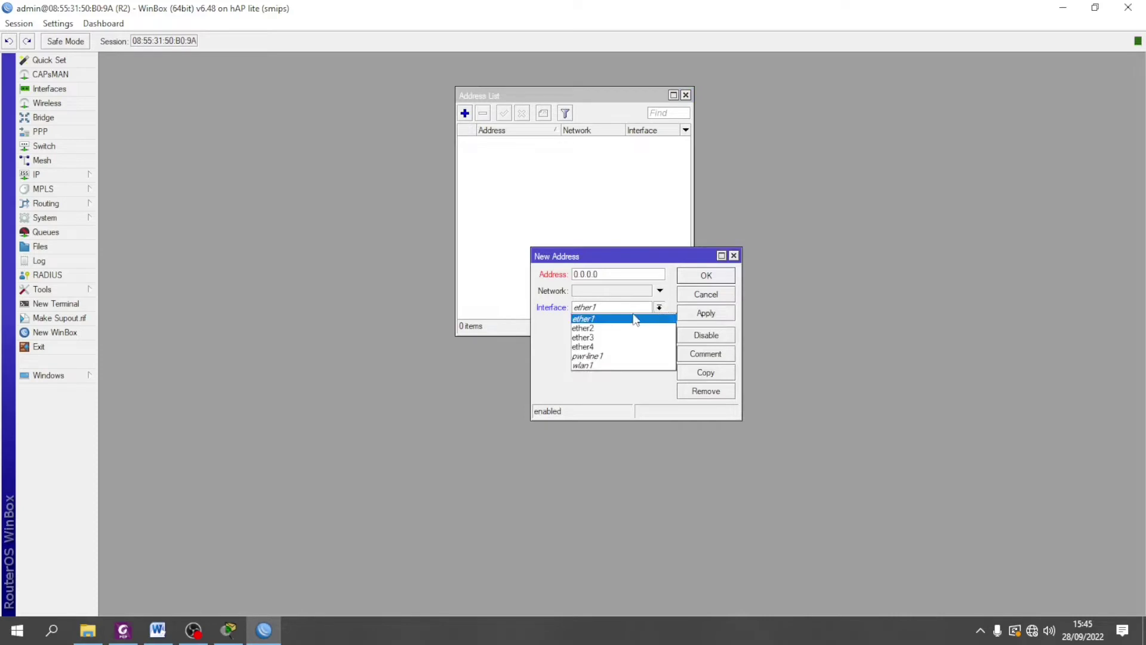
click(621, 327)
click(609, 274)
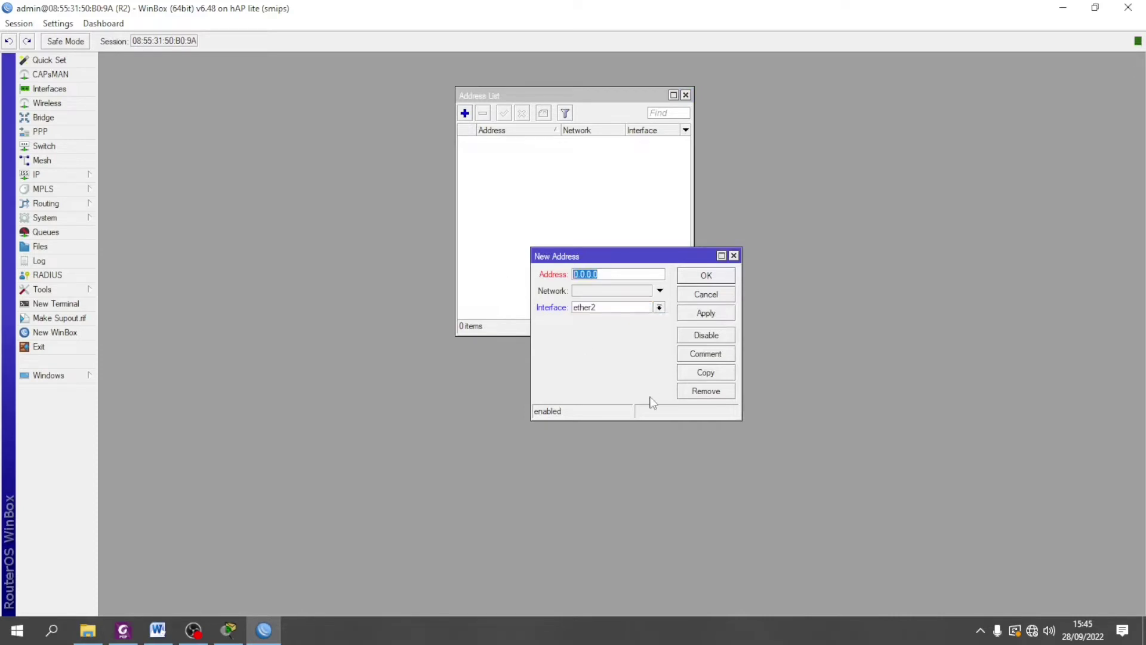
text(1)
click(715, 317)
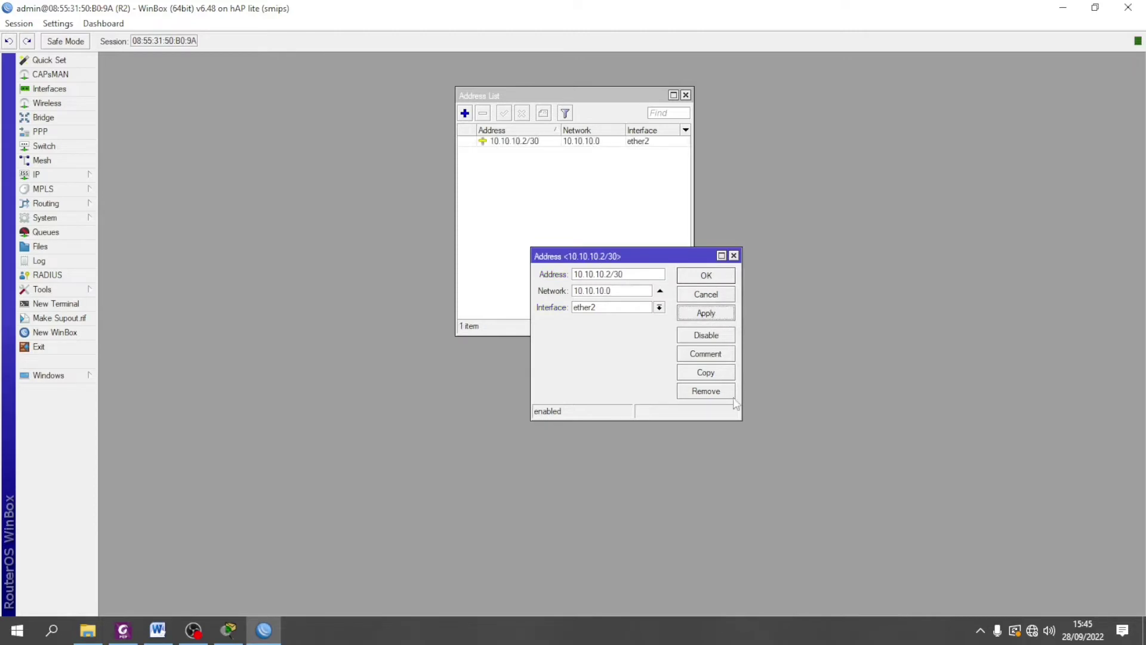
Copy the ether2 address entry into a second address, 20.20.20.1/30, on interface ether3.
click(713, 376)
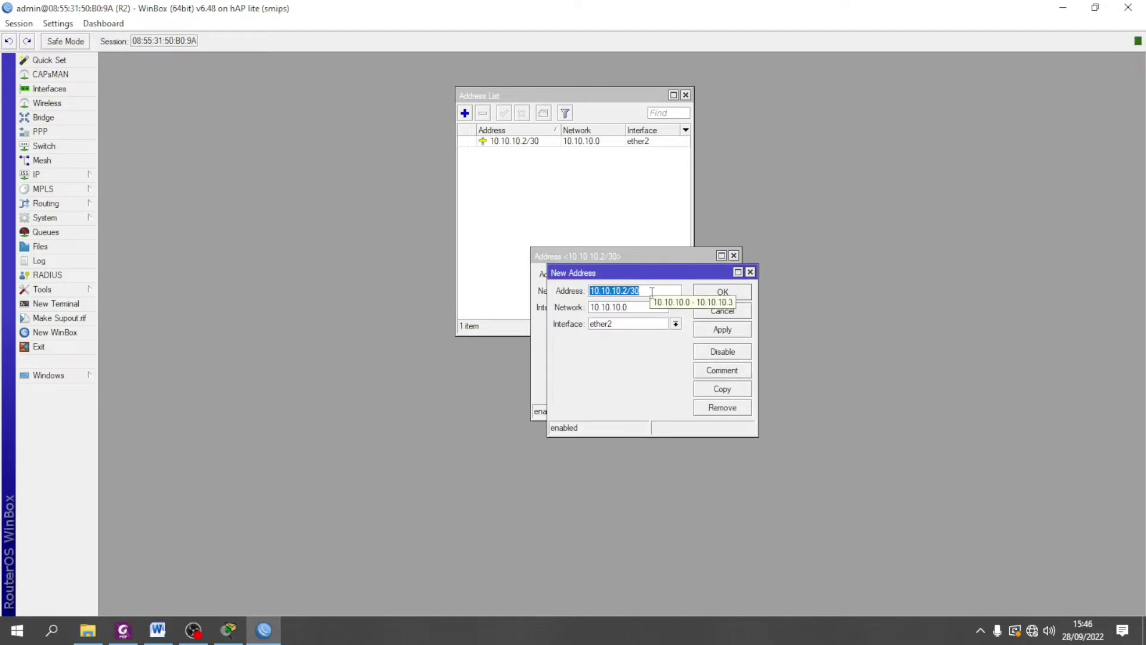
key(BackSpace)
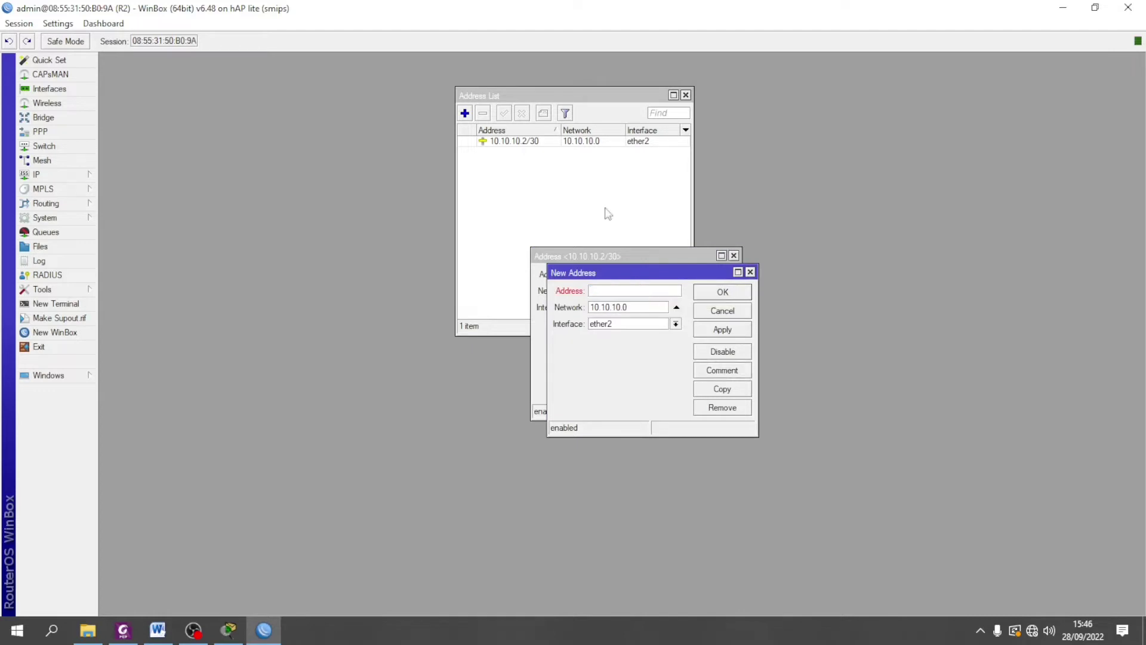
click(675, 324)
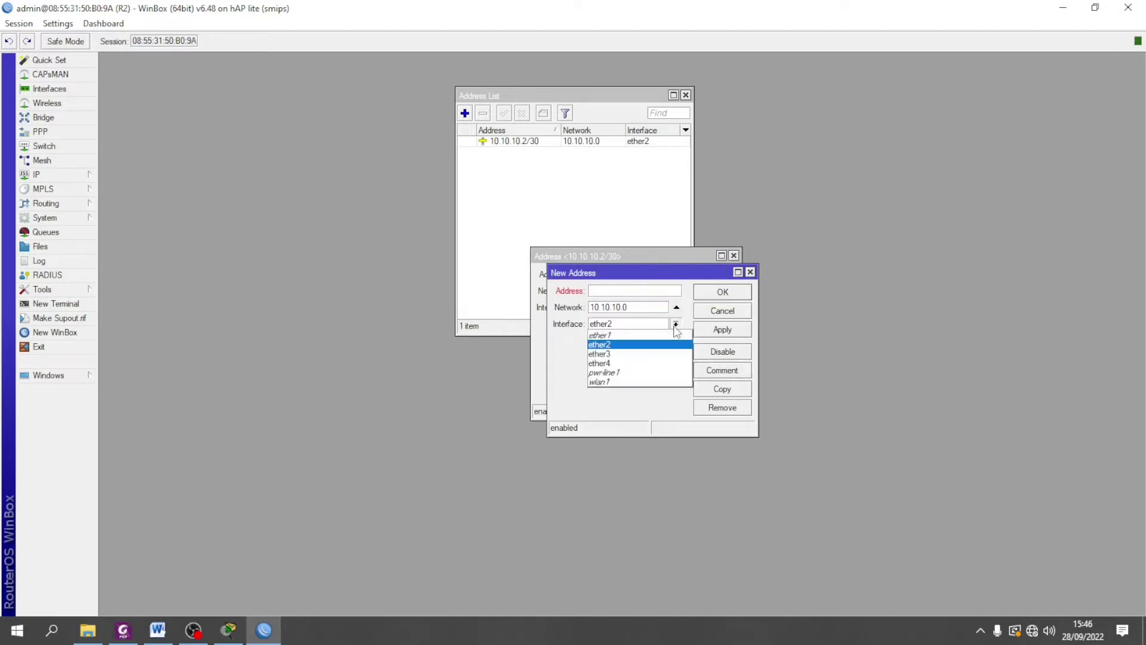
click(657, 354)
click(623, 292)
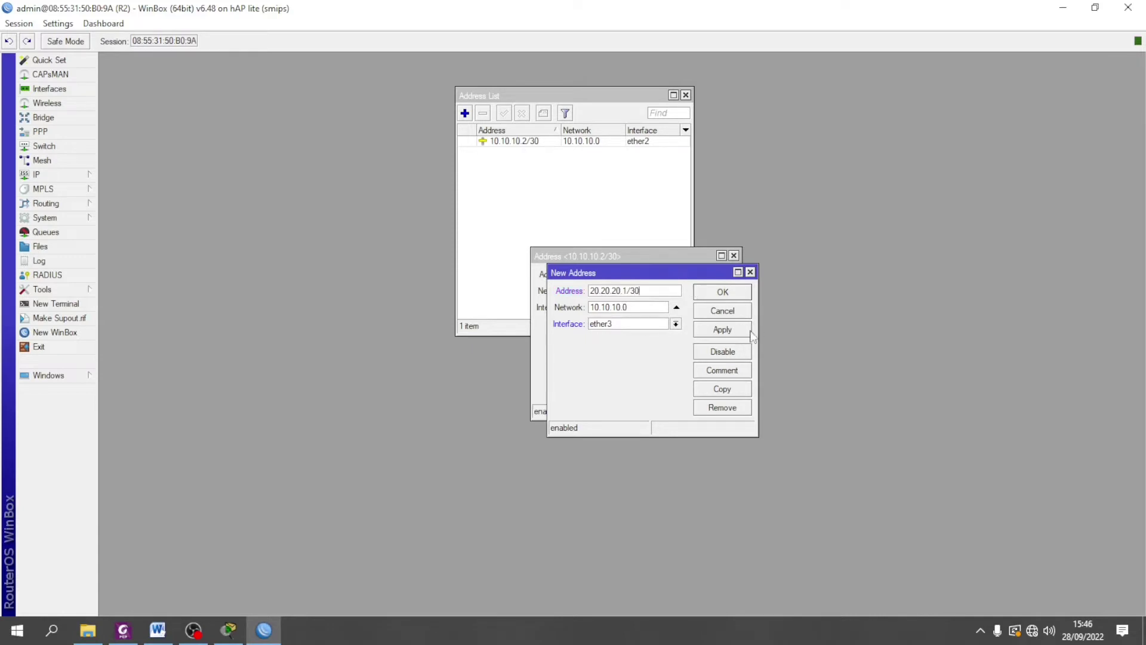
click(736, 333)
click(727, 295)
click(704, 294)
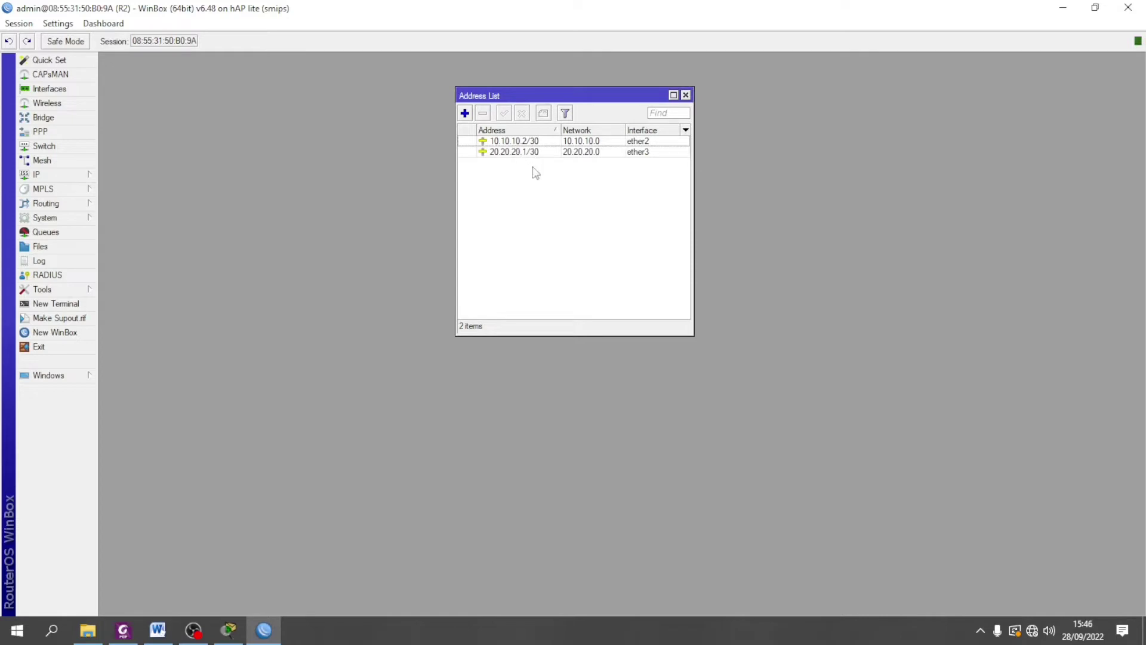
Move the address list aside and add a BGP instance bgp1 with AS 2000 and router ID 2.2.2.2.
drag(556, 99, 301, 67)
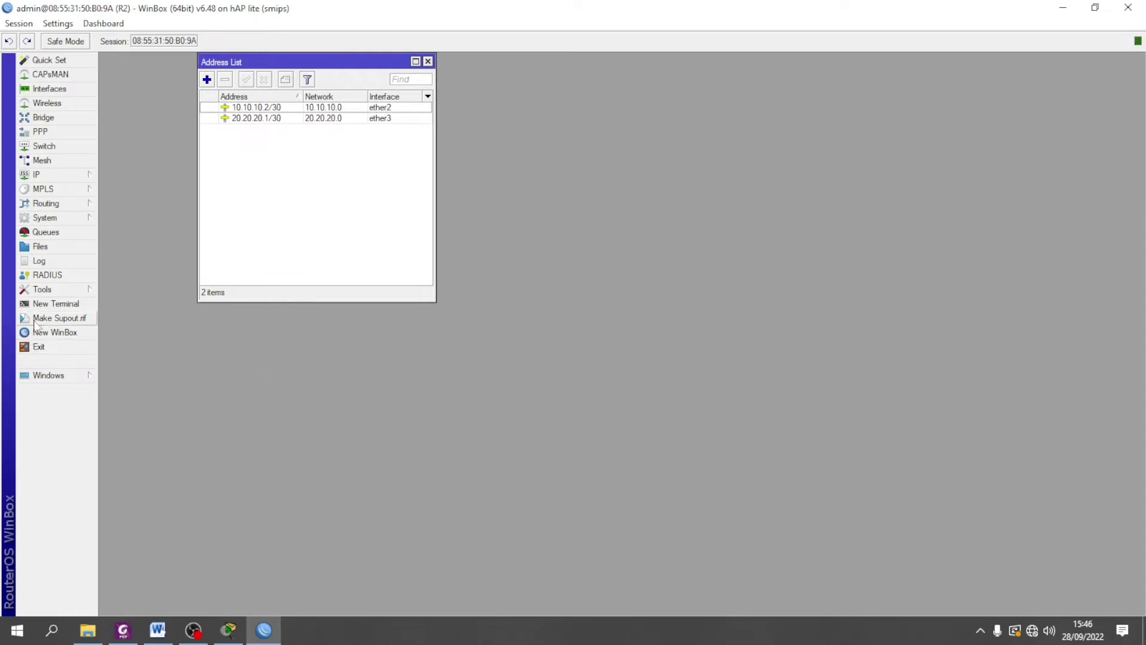
click(58, 204)
click(123, 220)
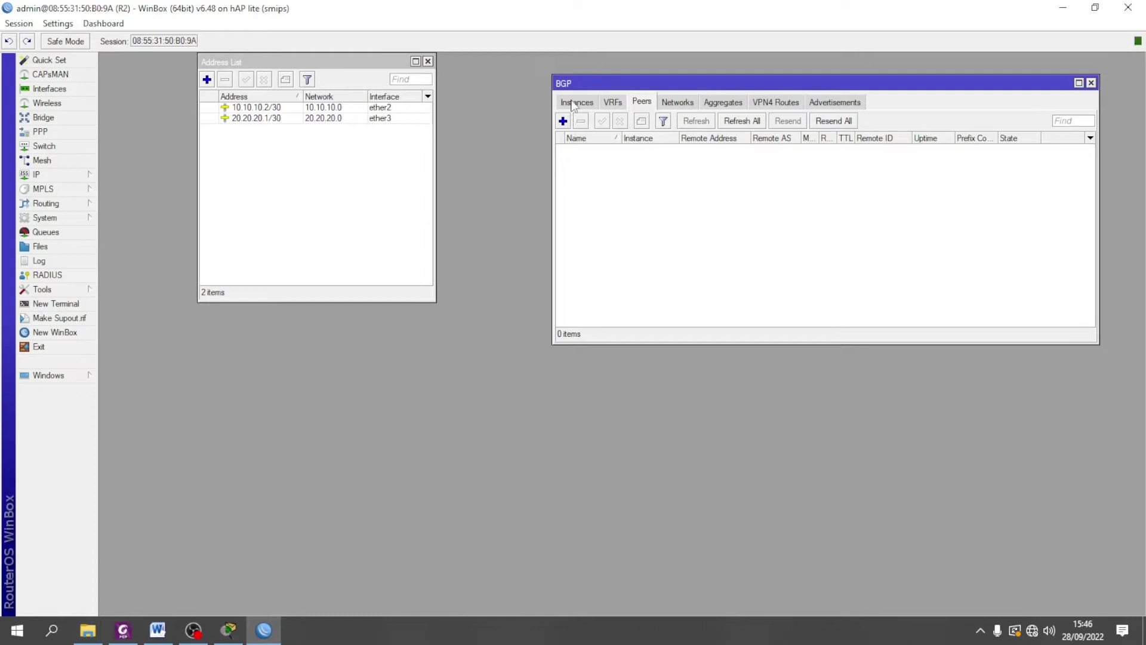
click(575, 103)
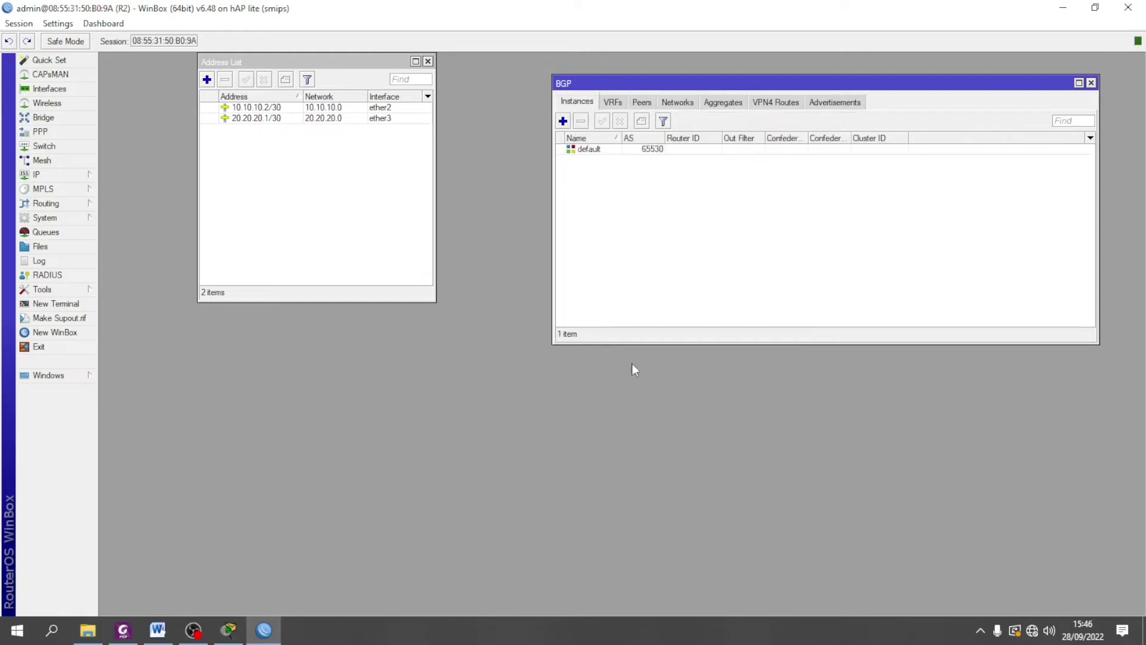
click(564, 122)
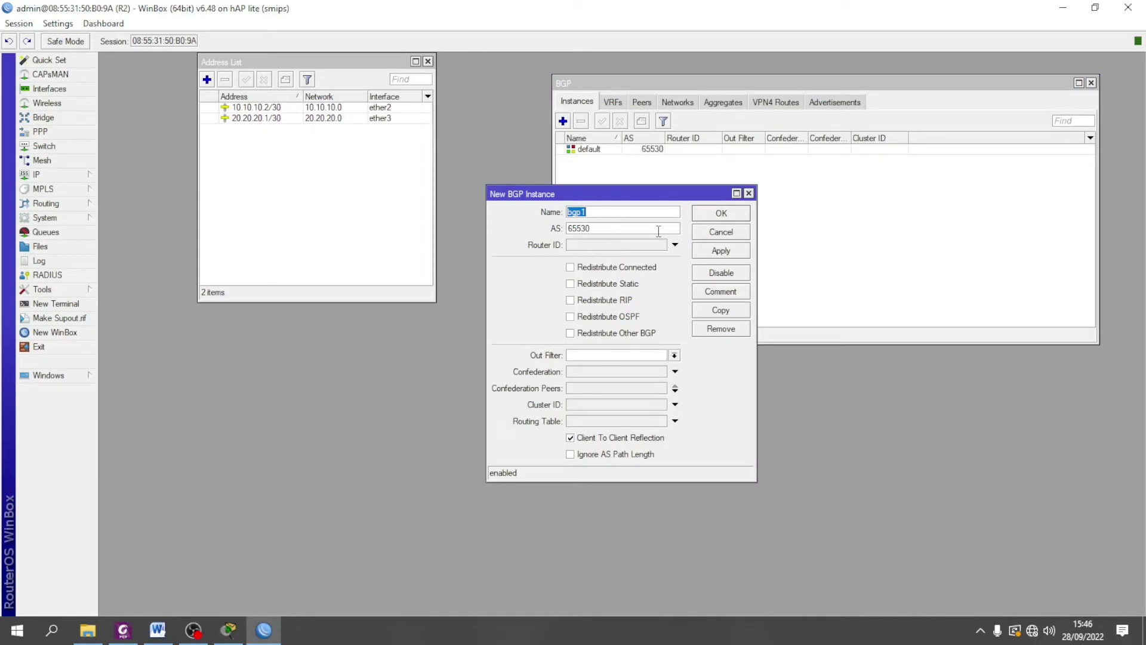
click(624, 230)
double_click(608, 228)
text(2000)
click(597, 246)
text(2.2.2)
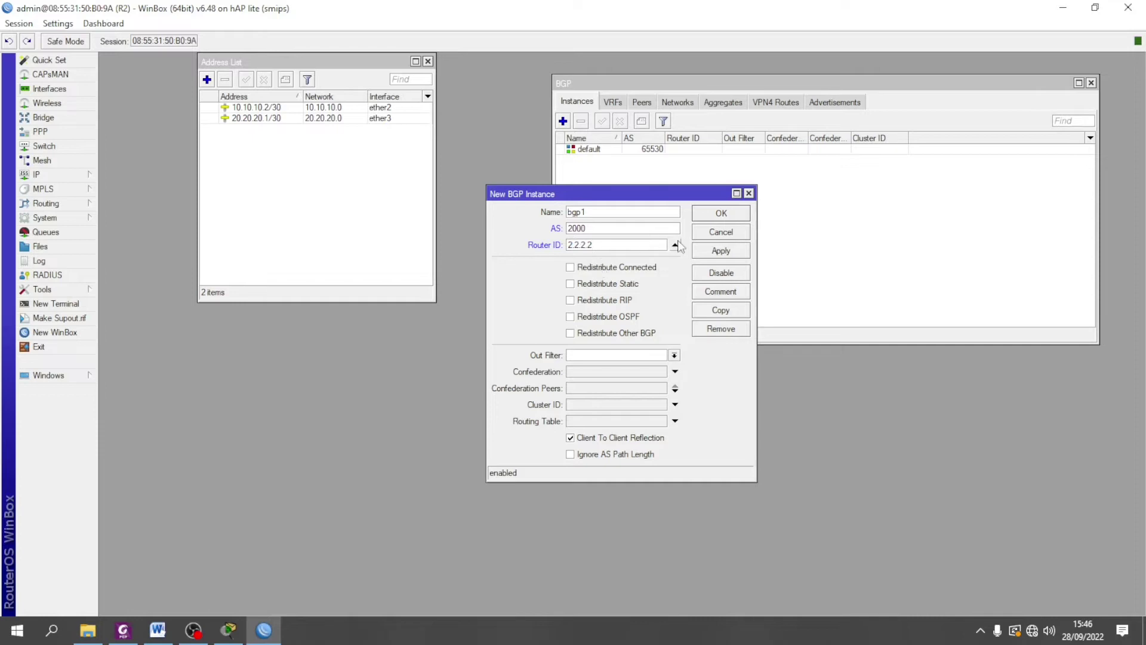
click(721, 251)
click(721, 214)
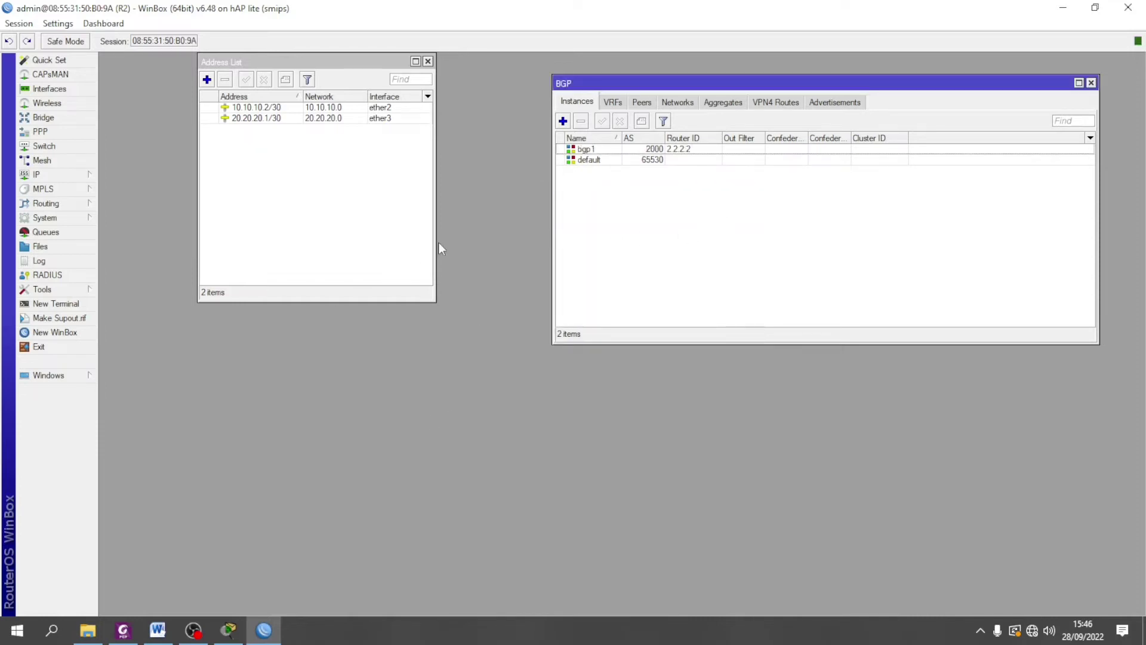
Add the BGP network 10.10.10.0/30 with synchronization turned off.
click(677, 102)
click(563, 121)
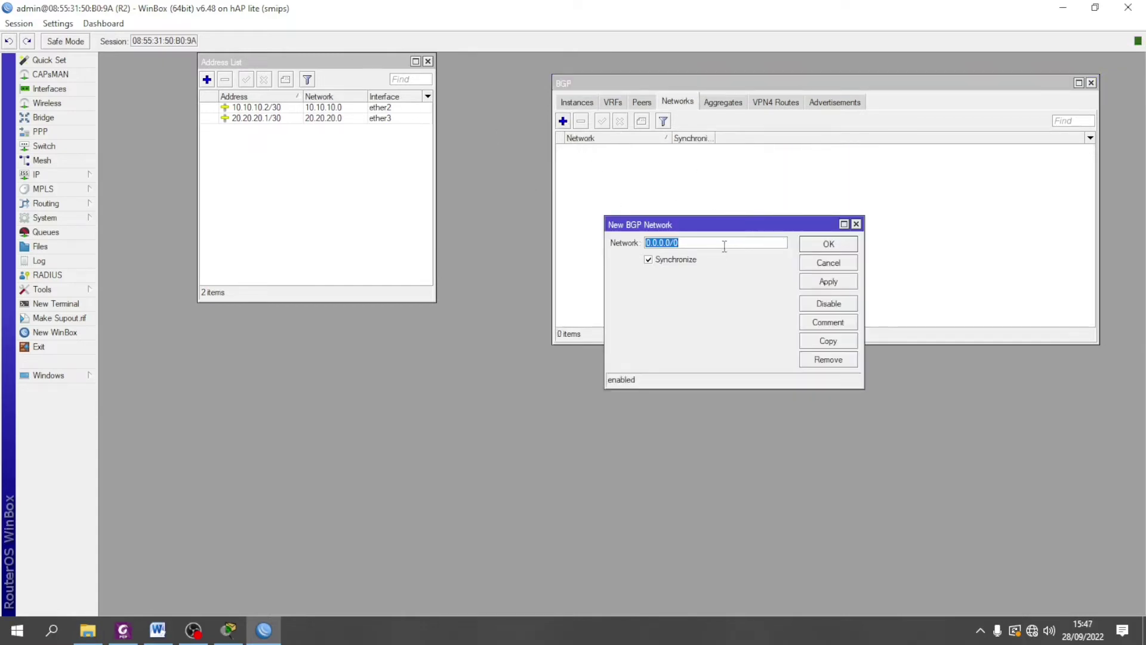
text(10.10.10.0/30)
click(649, 260)
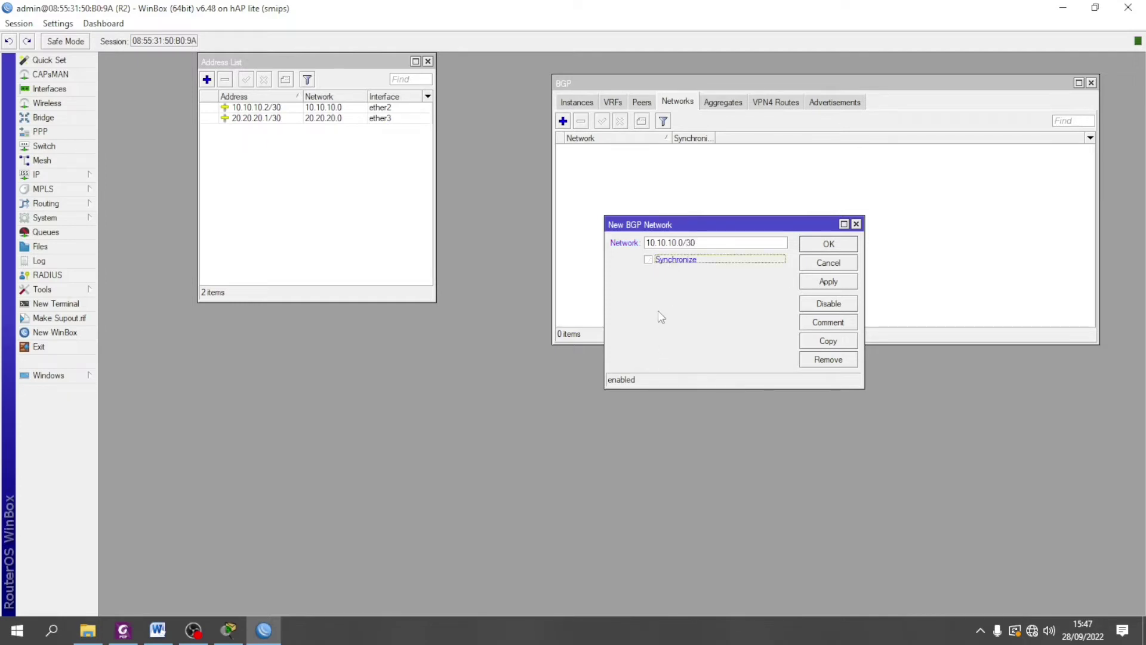
click(838, 286)
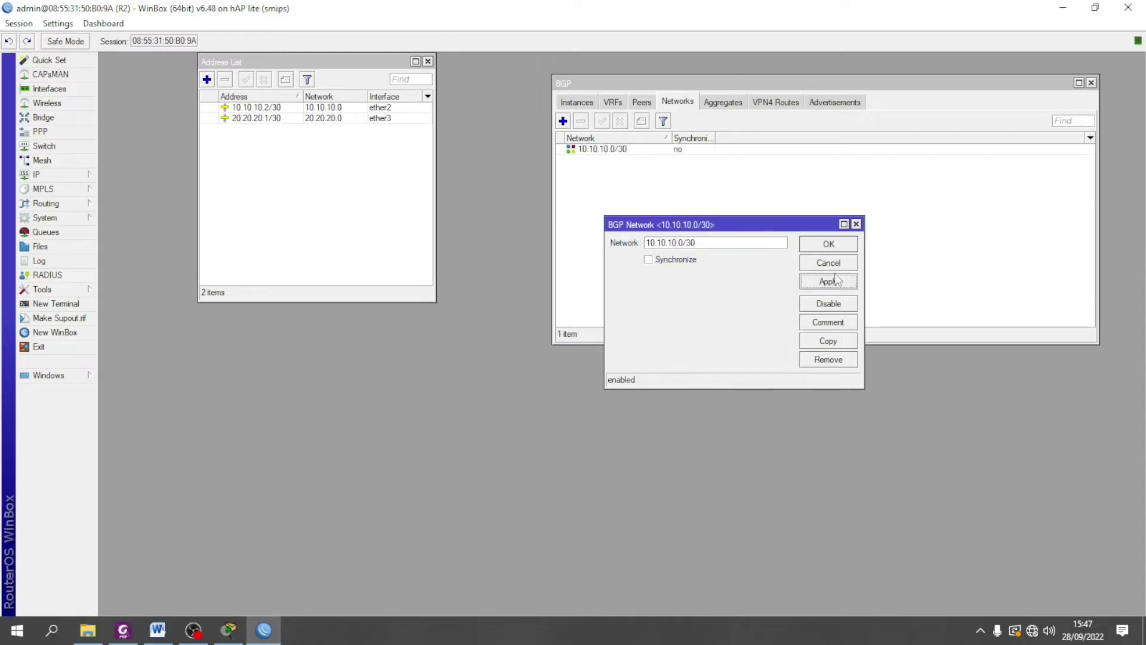
click(828, 244)
Add a second BGP network, 20.20.20.0/30, with synchronization turned off.
click(562, 121)
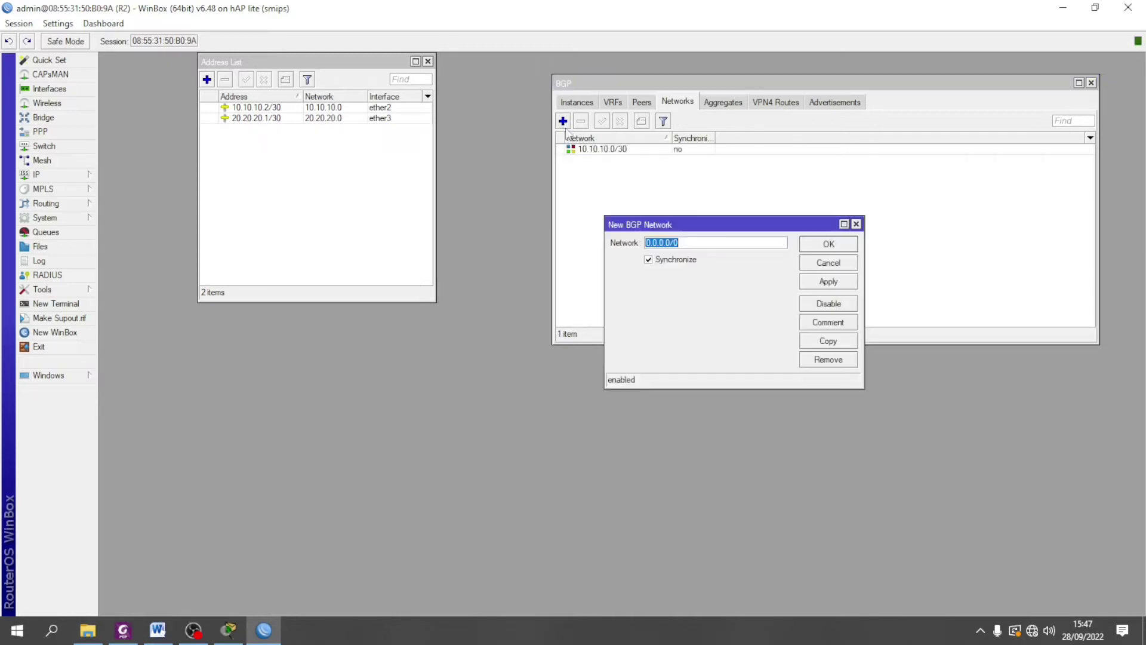
text(20.20.20.0/30)
click(649, 260)
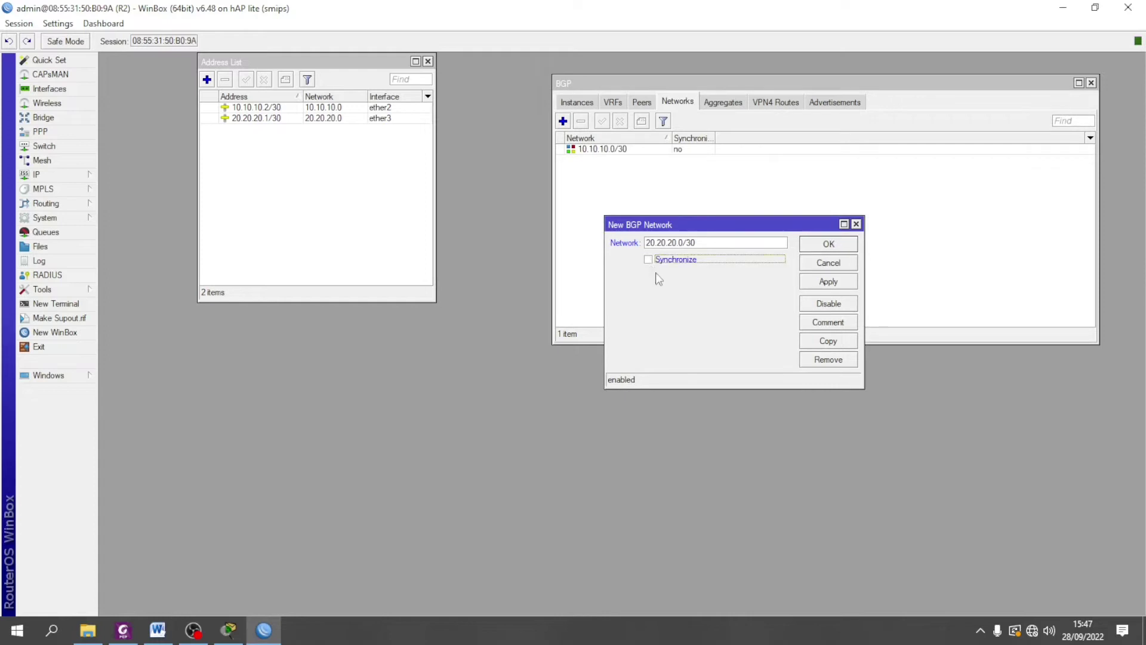
click(828, 282)
click(828, 246)
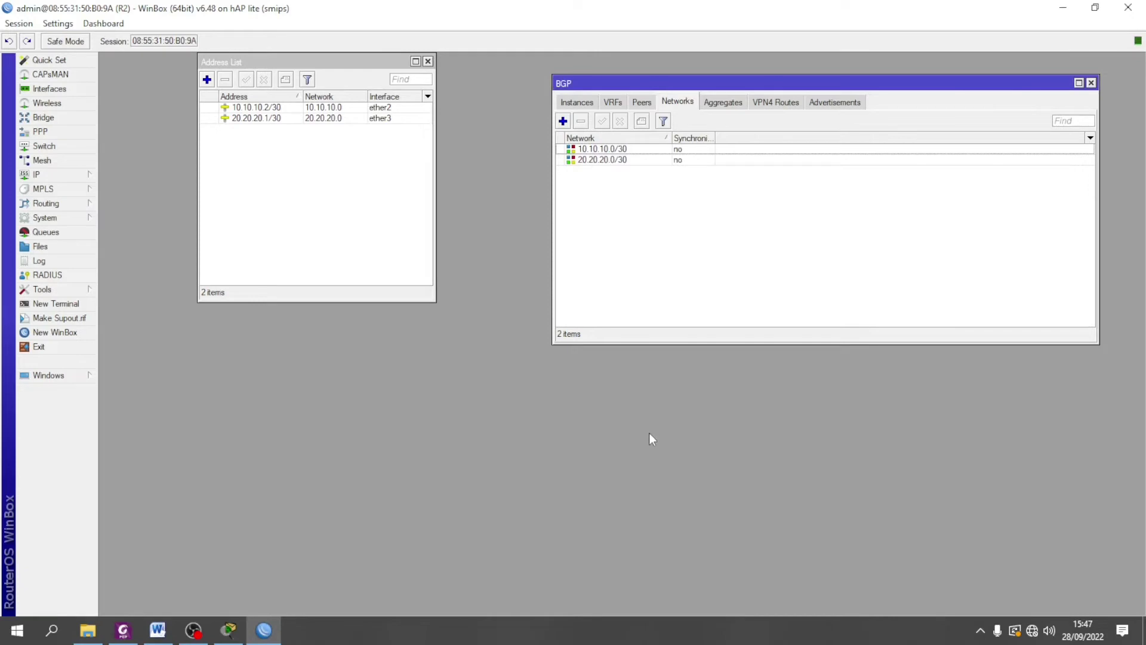
Add the BGP peer peer1 on instance bgp1 with remote address 10.10.10.1 and remote AS 1000.
click(640, 105)
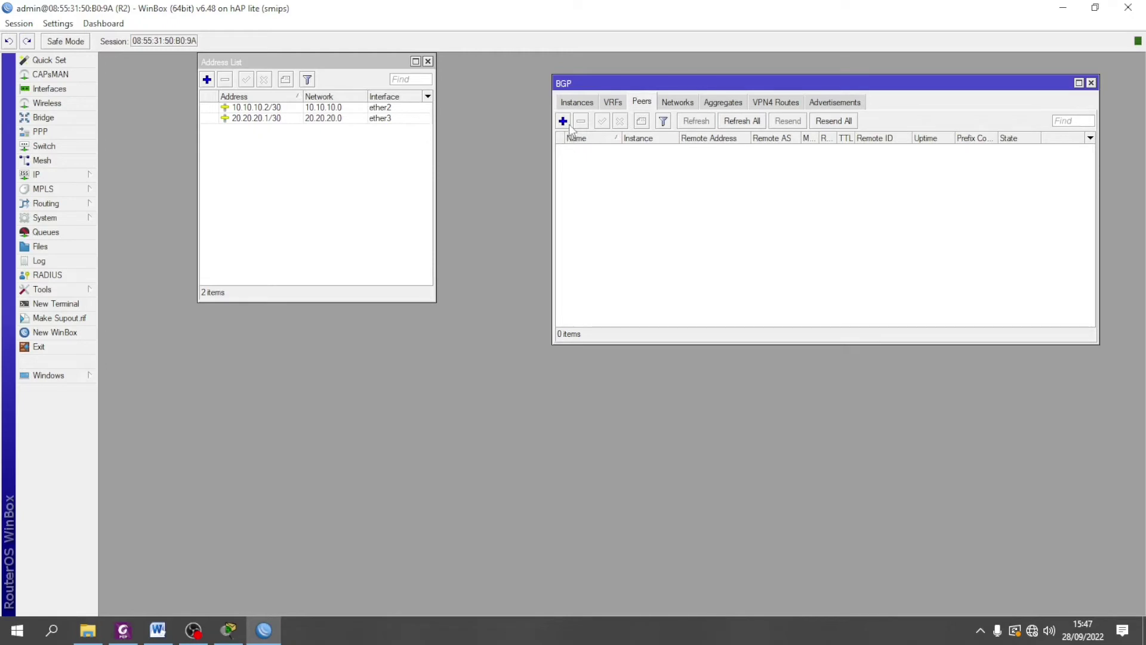
click(563, 122)
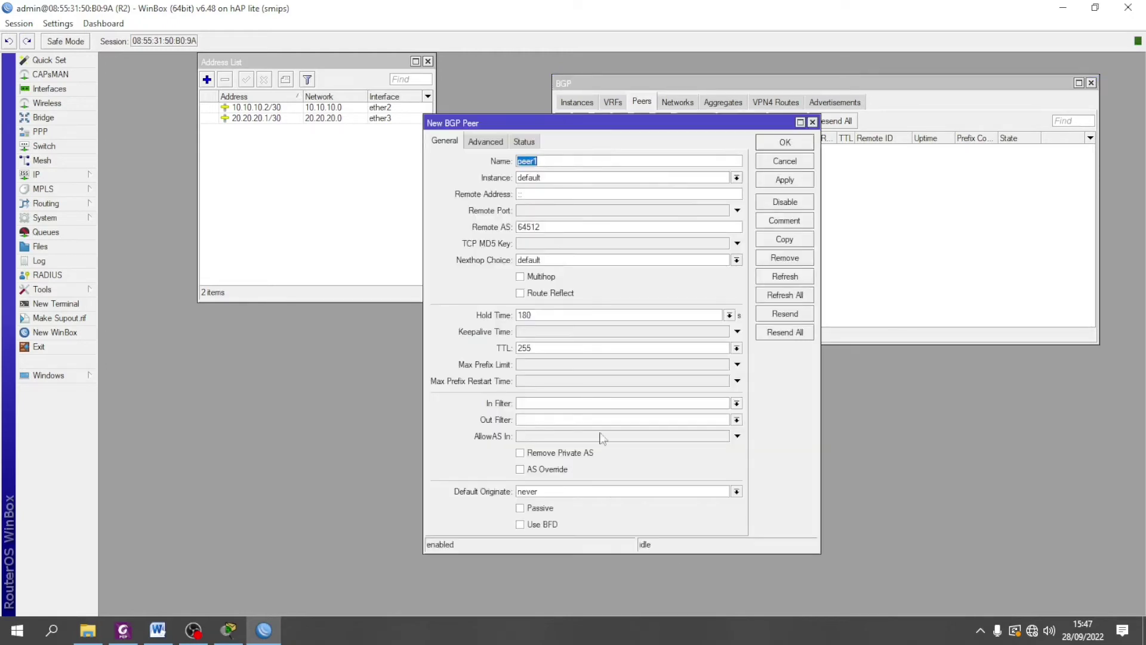
click(737, 178)
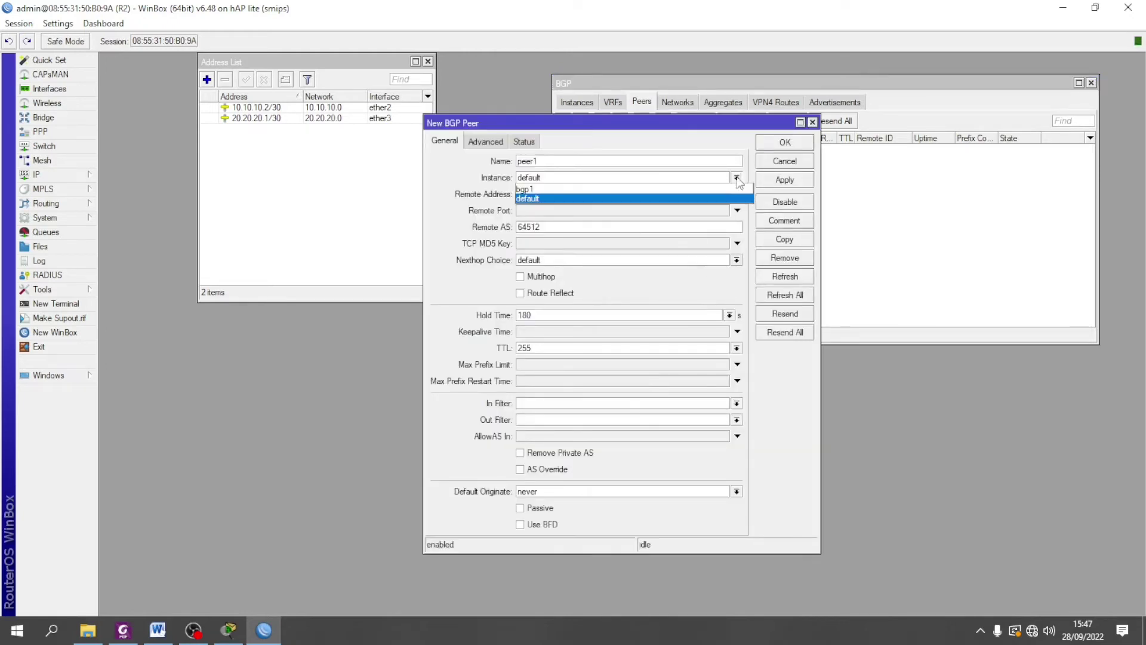
click(589, 190)
click(547, 196)
double_click(547, 196)
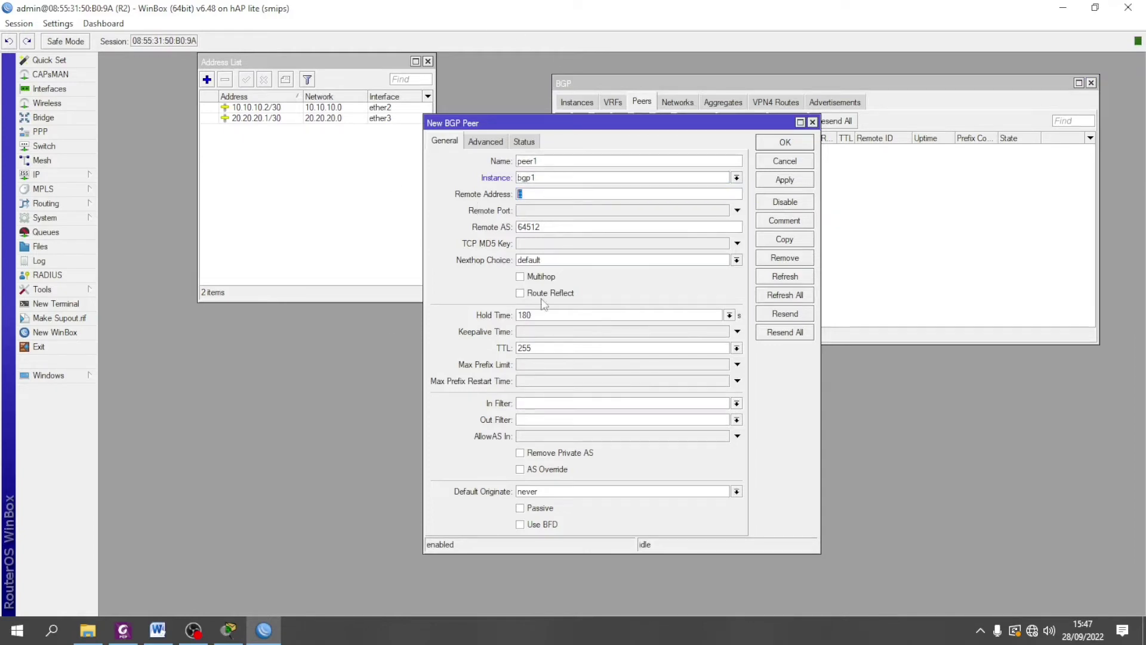
text(10.10.10.1)
drag(553, 226, 483, 233)
text(1000)
click(775, 182)
click(779, 147)
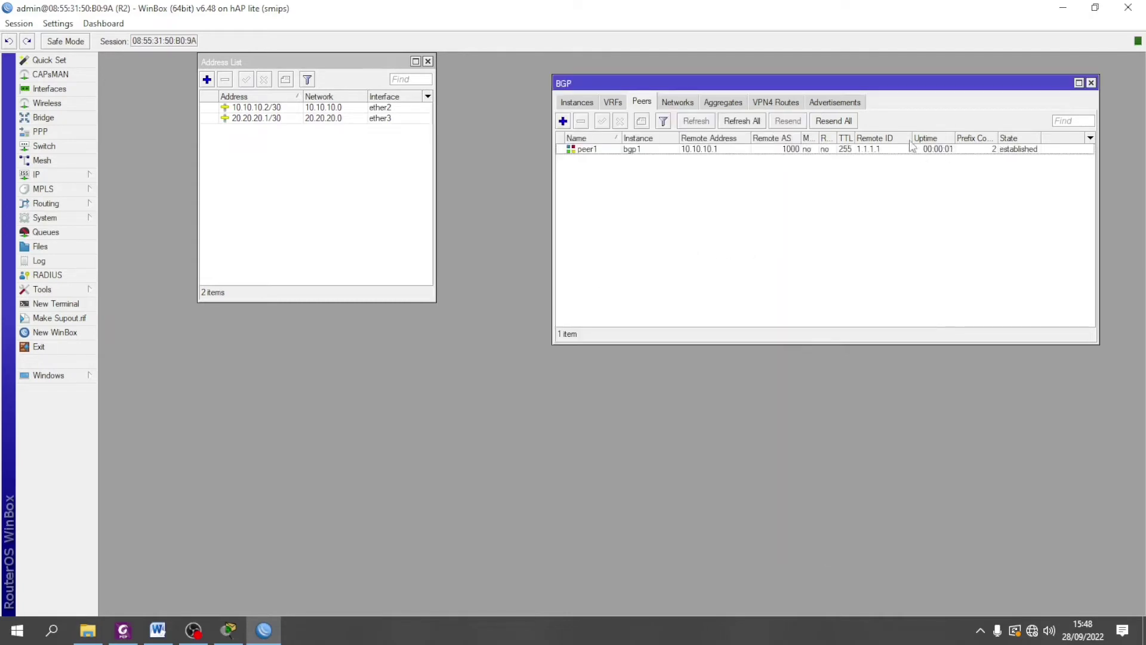
Add the BGP peer peer2 on instance bgp1 with remote address 20.20.20.2 and remote AS 3000.
click(563, 121)
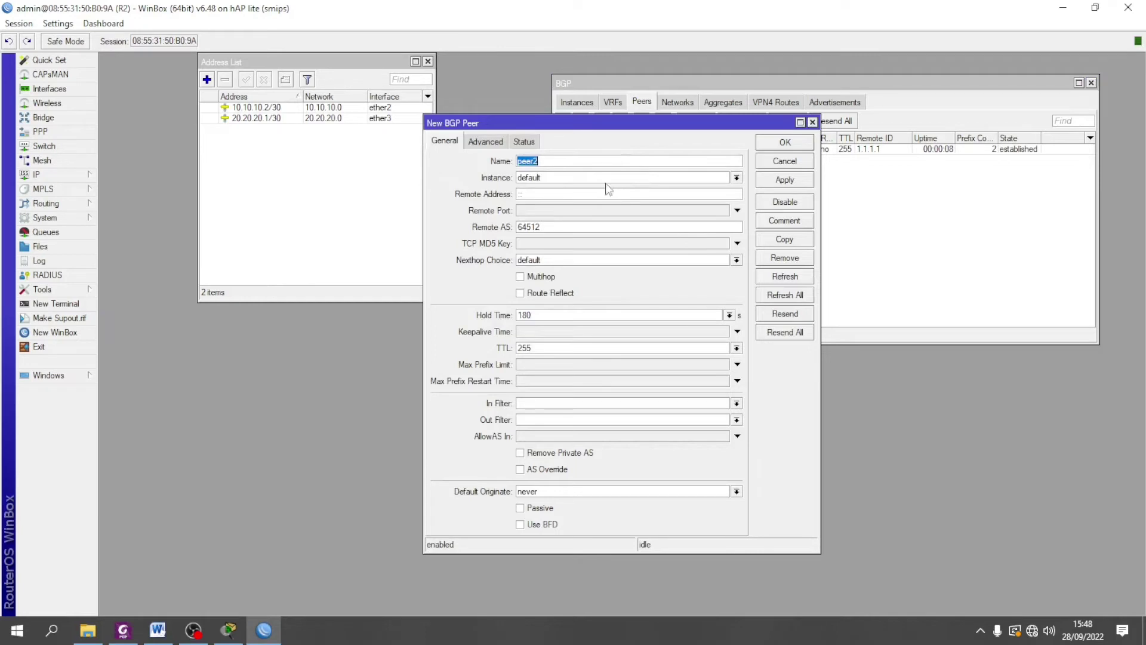
click(737, 178)
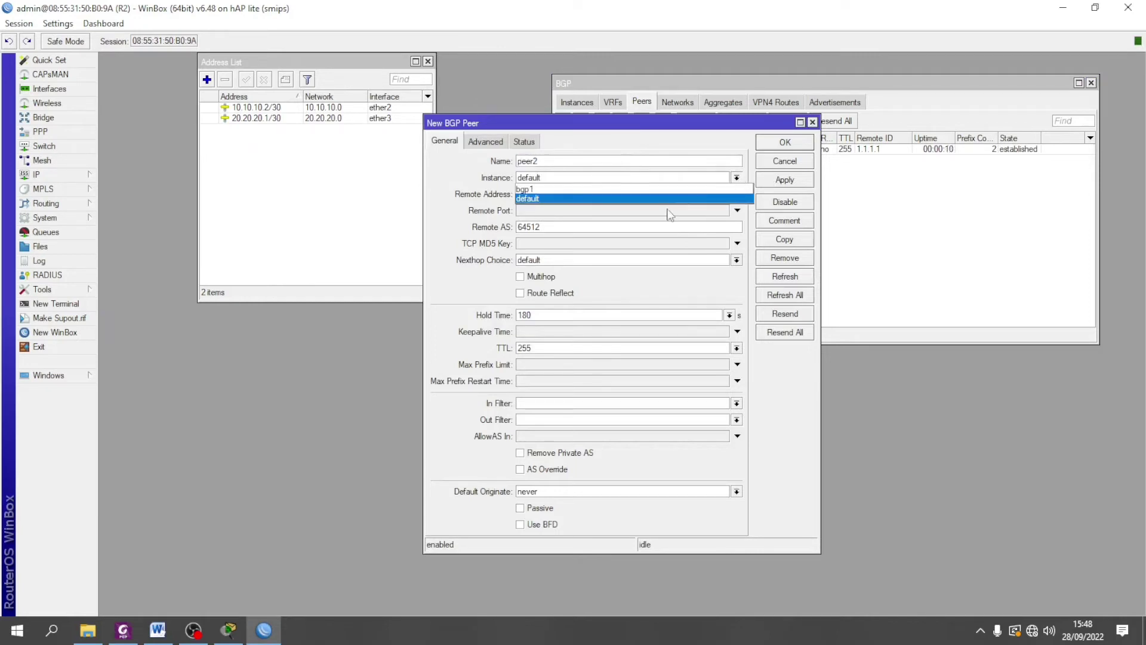
click(668, 190)
click(585, 194)
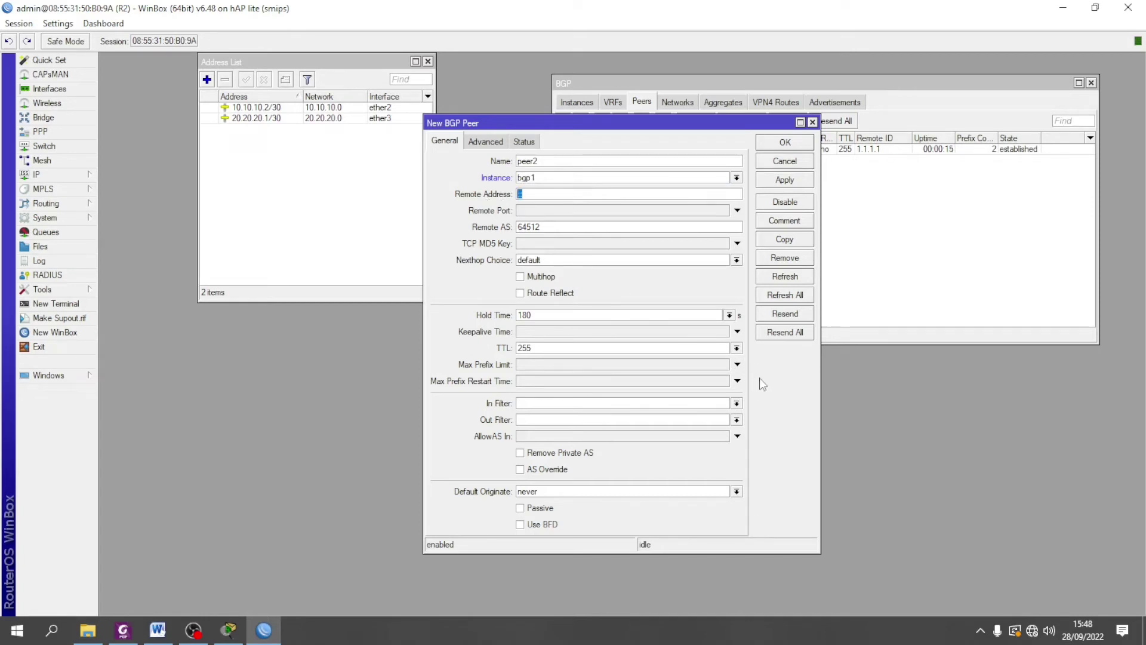
text(20.20.20.2)
click(528, 227)
text(3000)
click(781, 182)
click(778, 145)
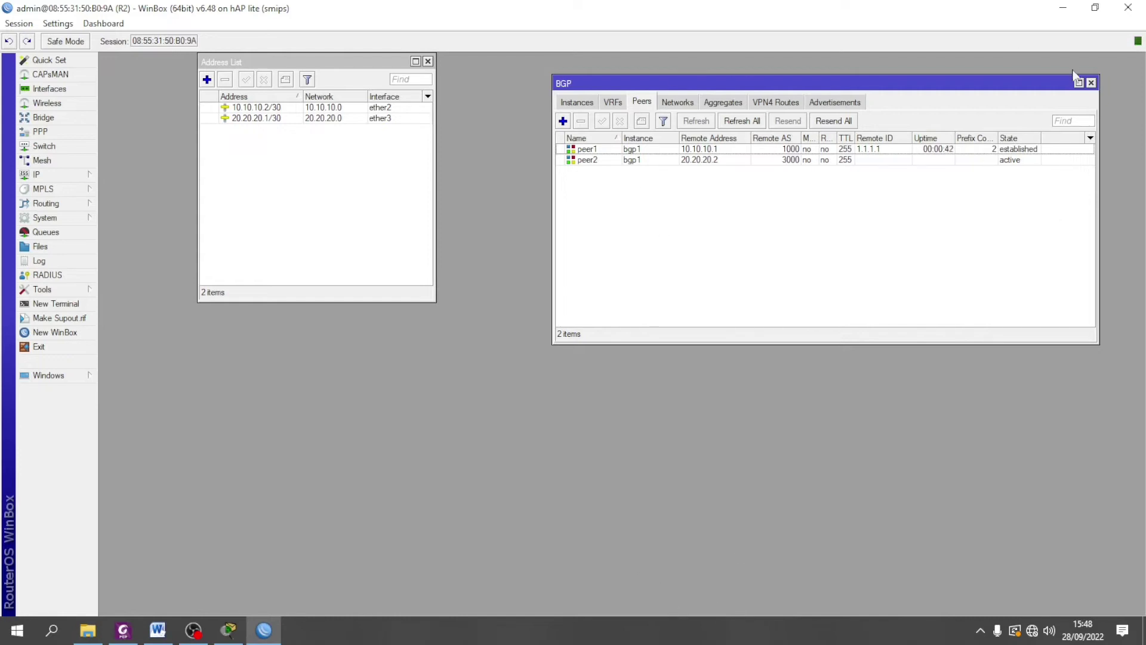
End the R2 session, connect to the neighbouring router E4:8D:8C:4D:83:6B as admin, and clear its workspace of the open BGP window.
click(1129, 7)
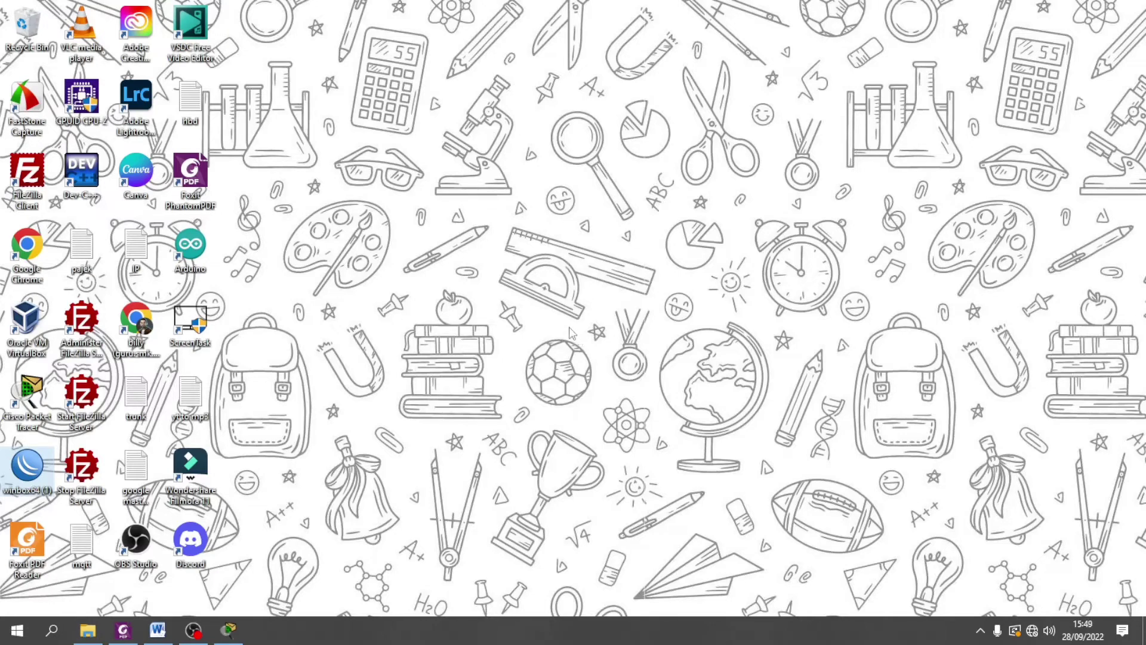
double_click(18, 467)
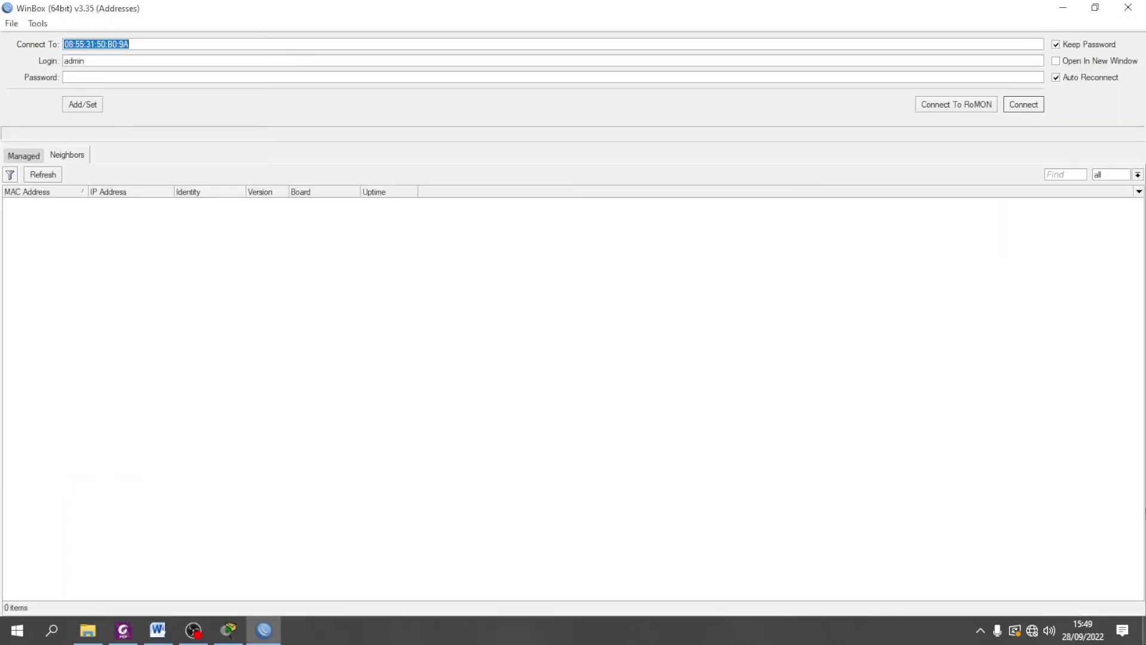
click(31, 203)
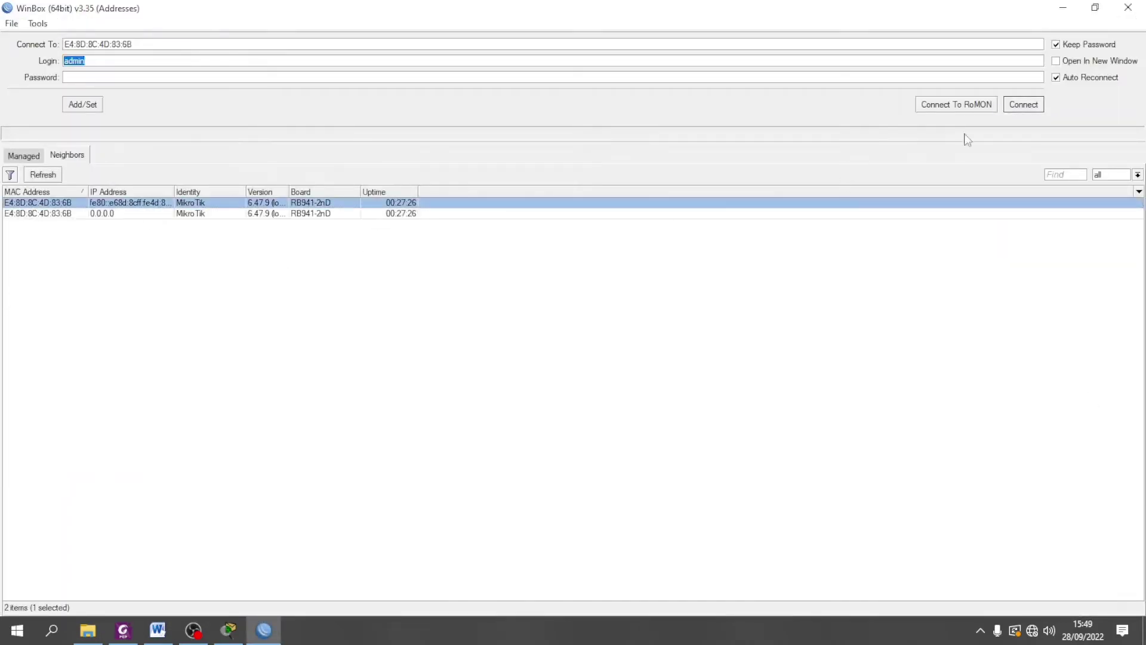
click(1024, 103)
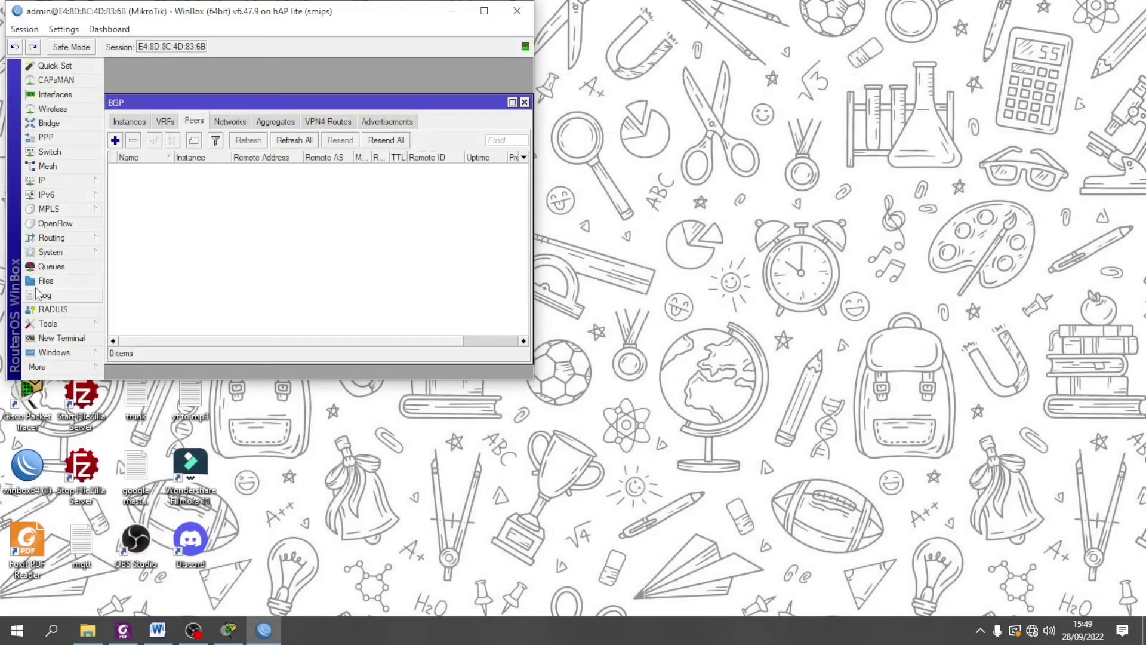
click(485, 5)
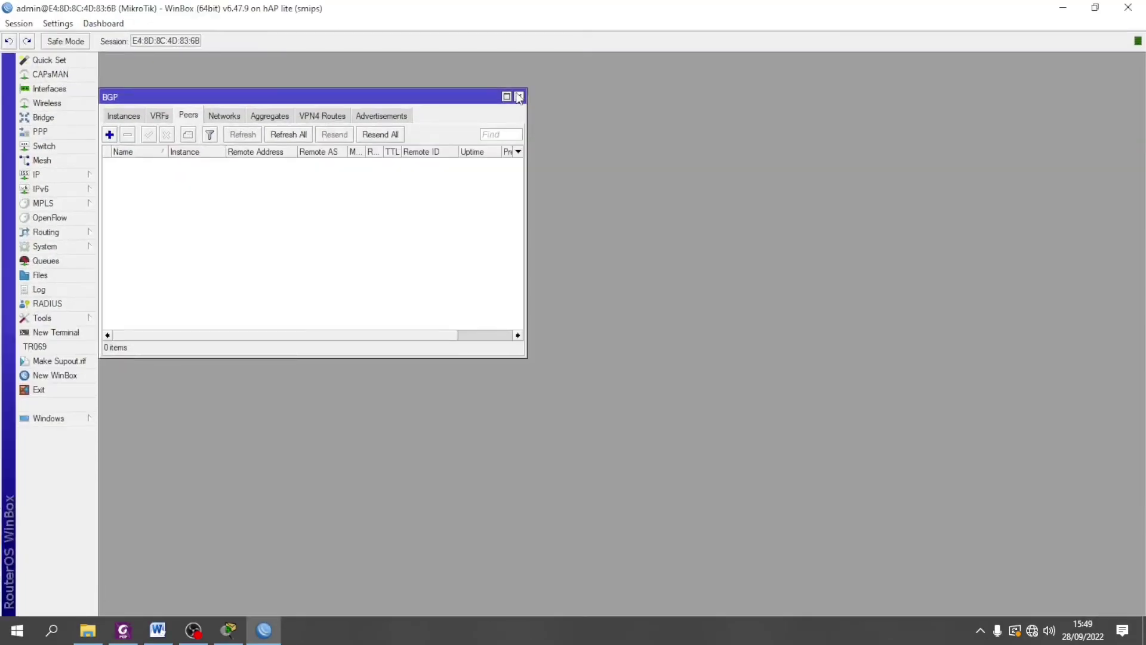
click(519, 96)
click(519, 101)
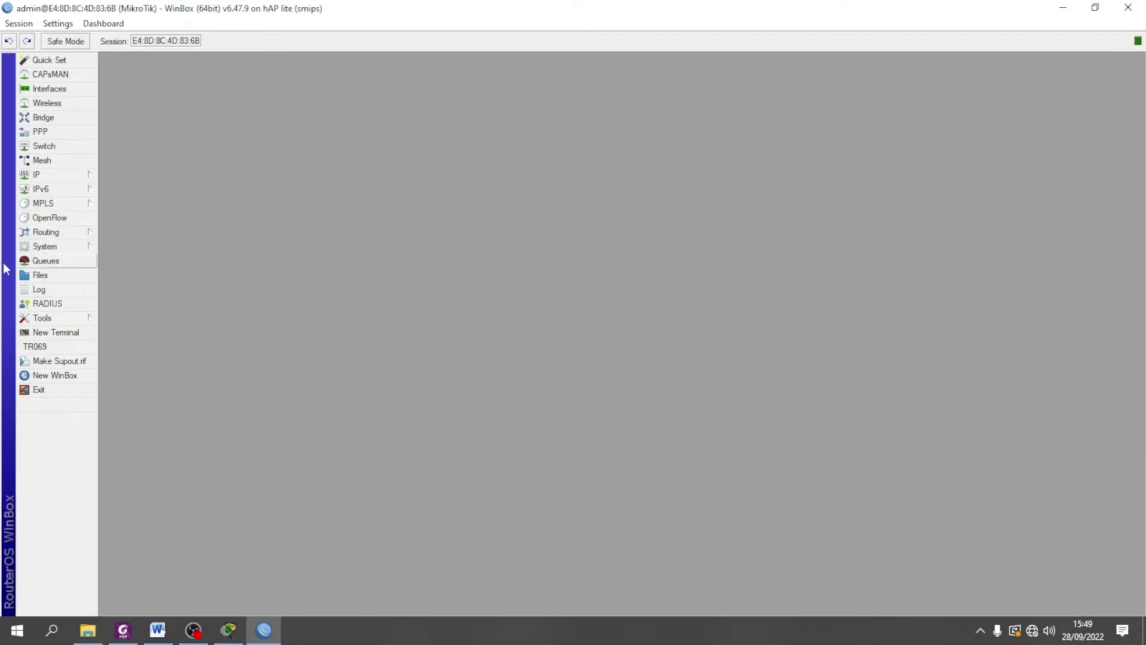
Set the router's system identity to R3.
click(50, 246)
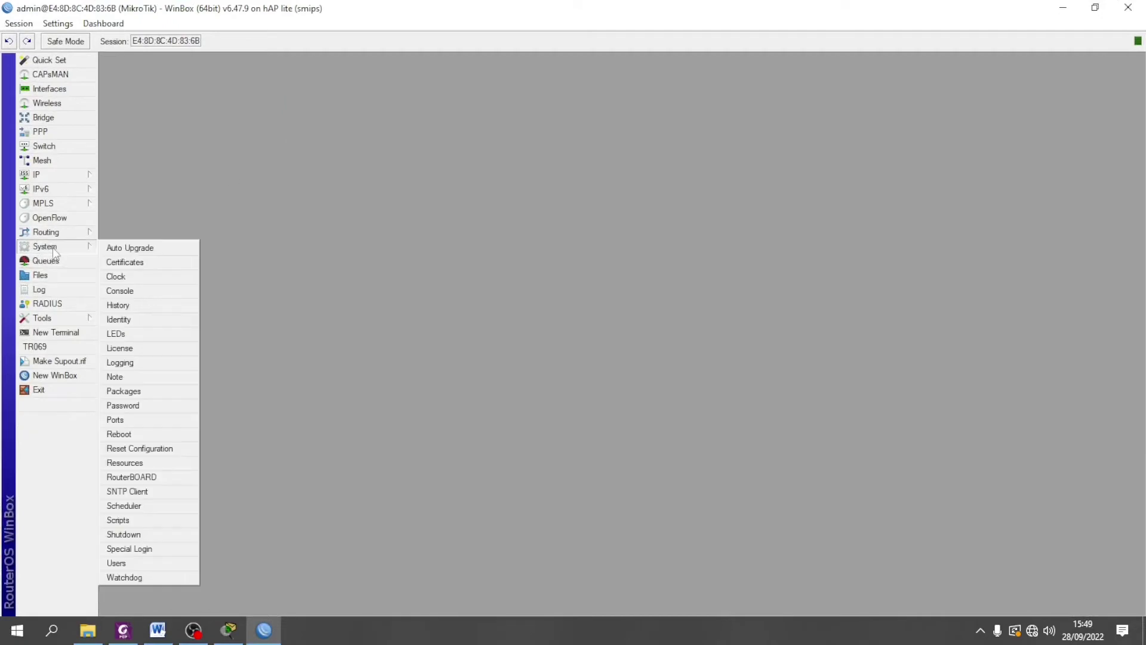
click(152, 319)
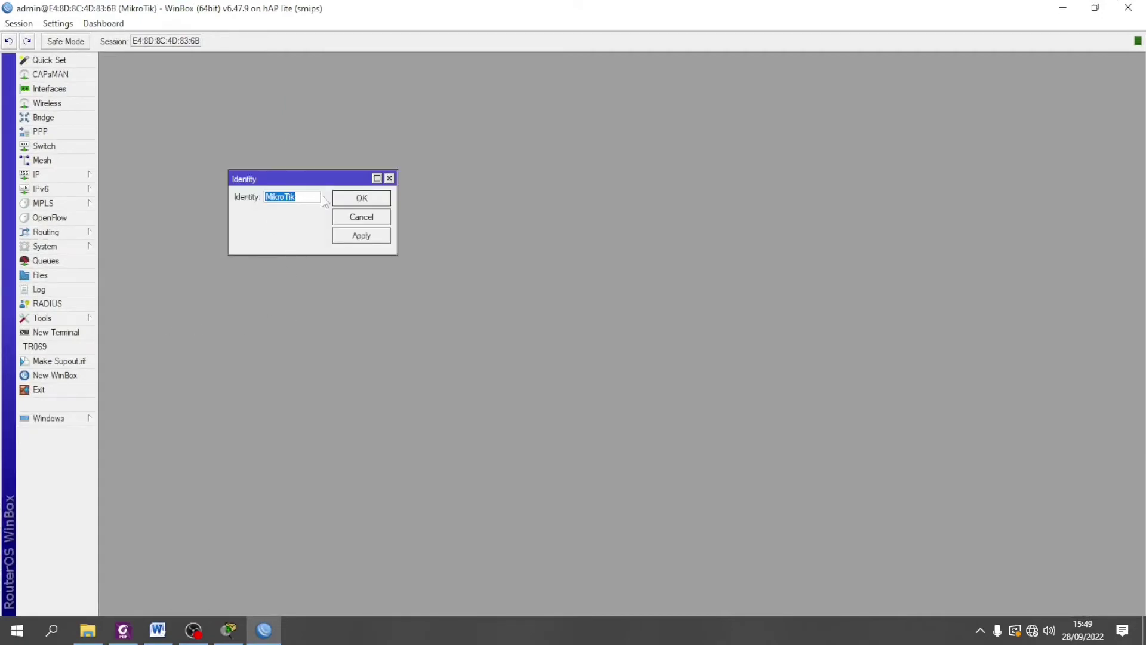
text(R3)
click(352, 198)
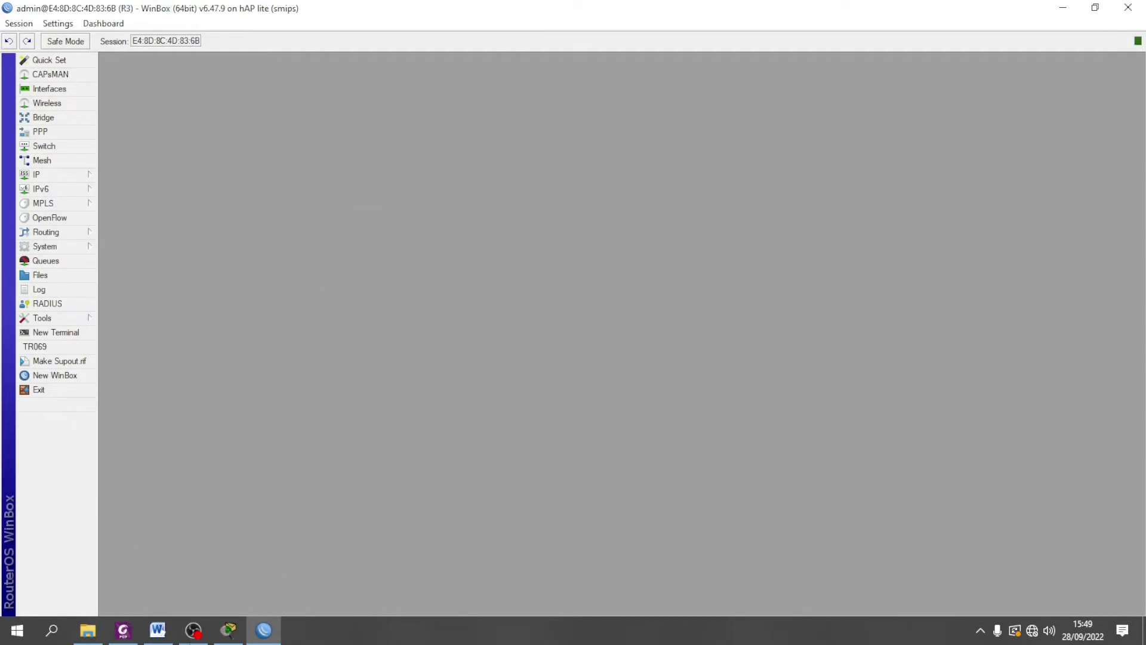
Add the IP address 20.20.20.2/30 on interface ether2.
click(60, 174)
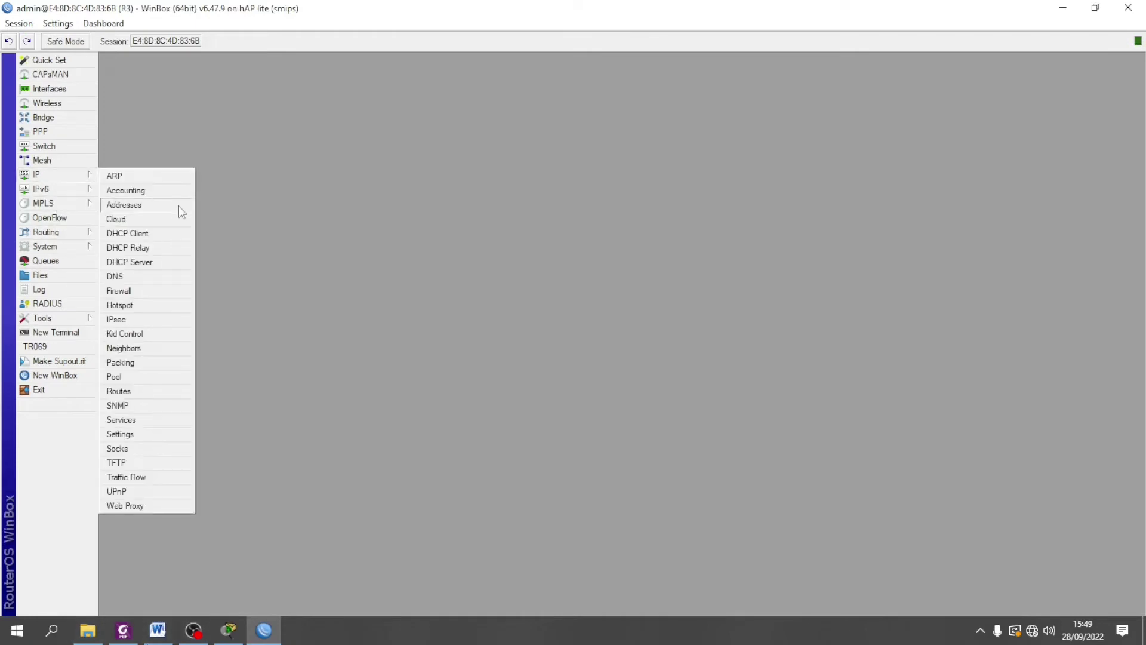
click(139, 204)
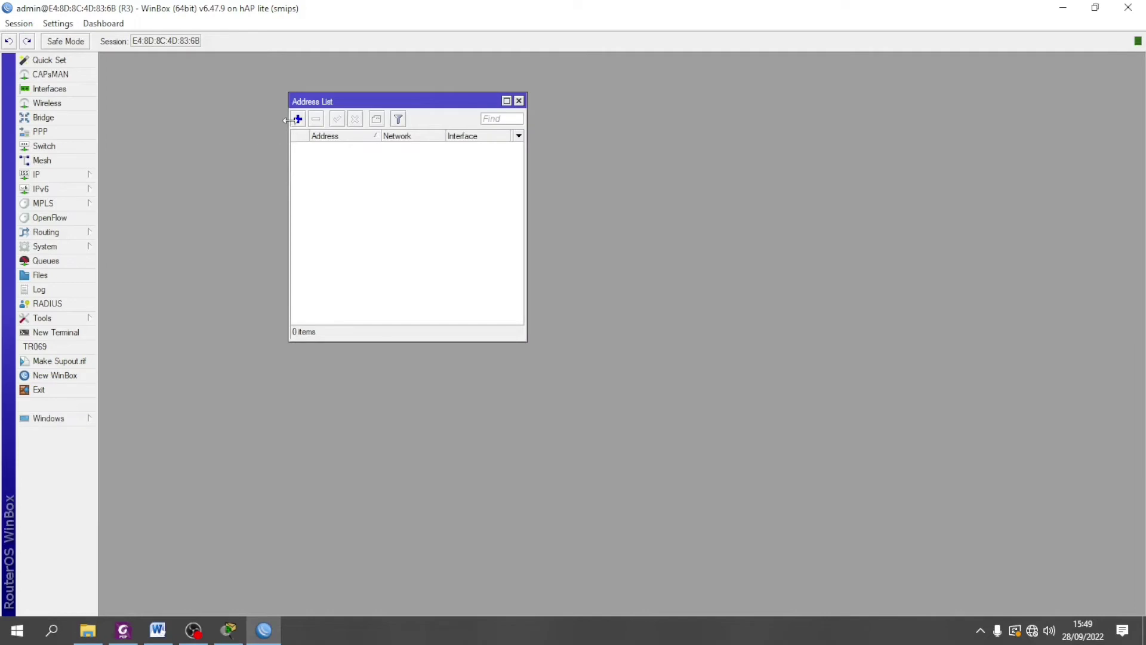
click(297, 119)
click(444, 260)
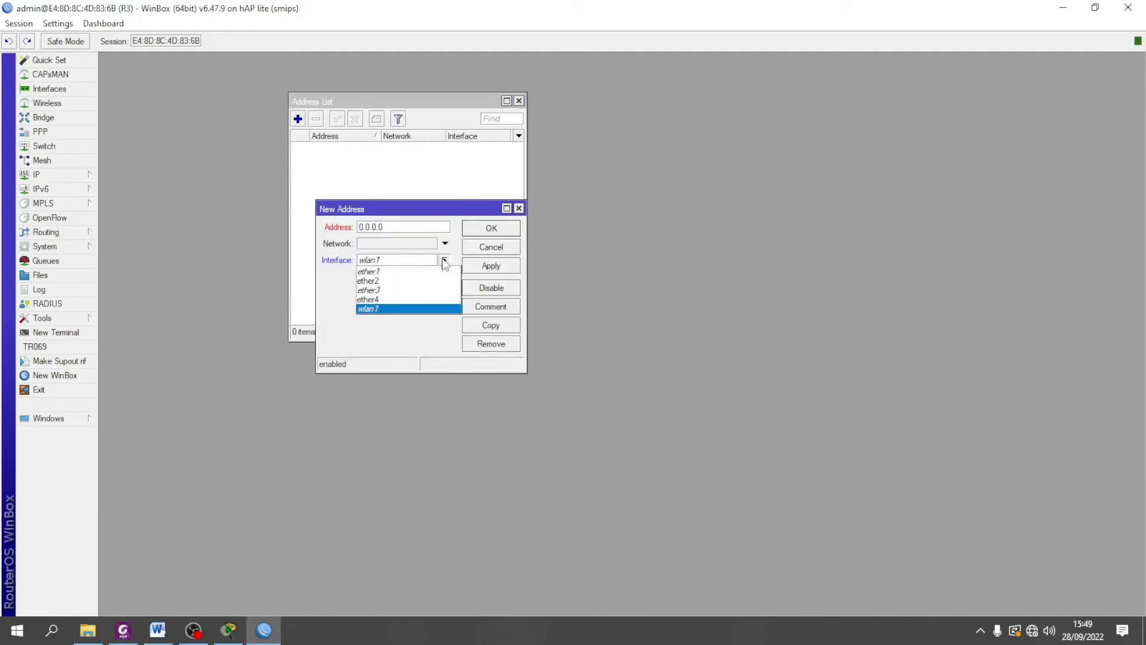
click(410, 281)
double_click(396, 227)
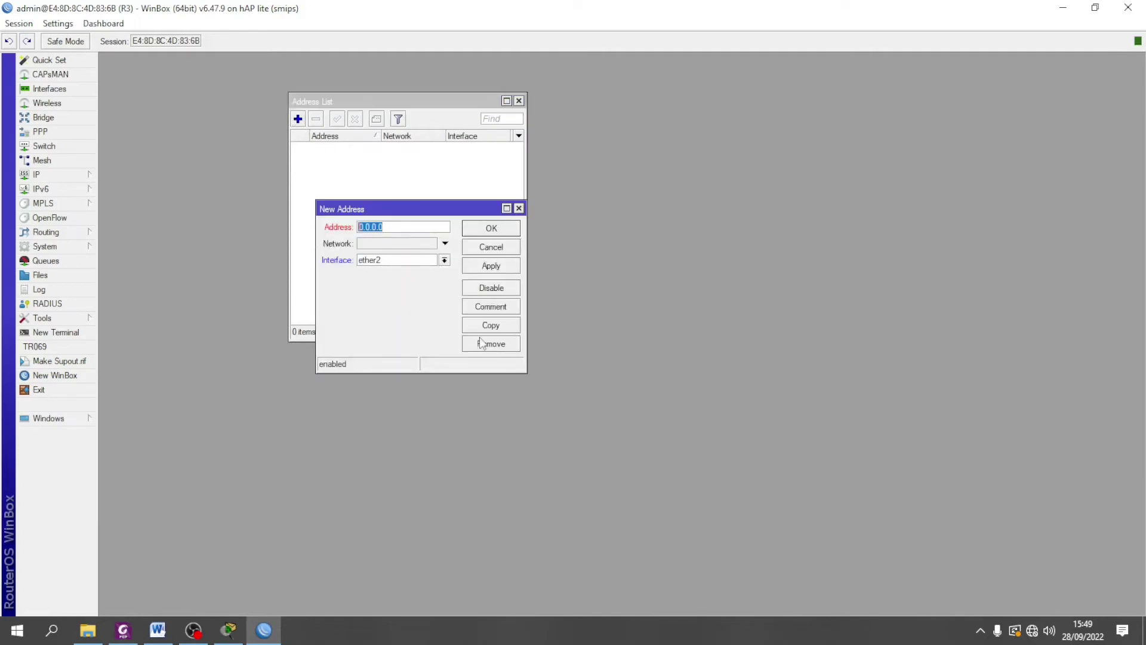
text(20.20.20.2/3)
click(490, 265)
click(484, 233)
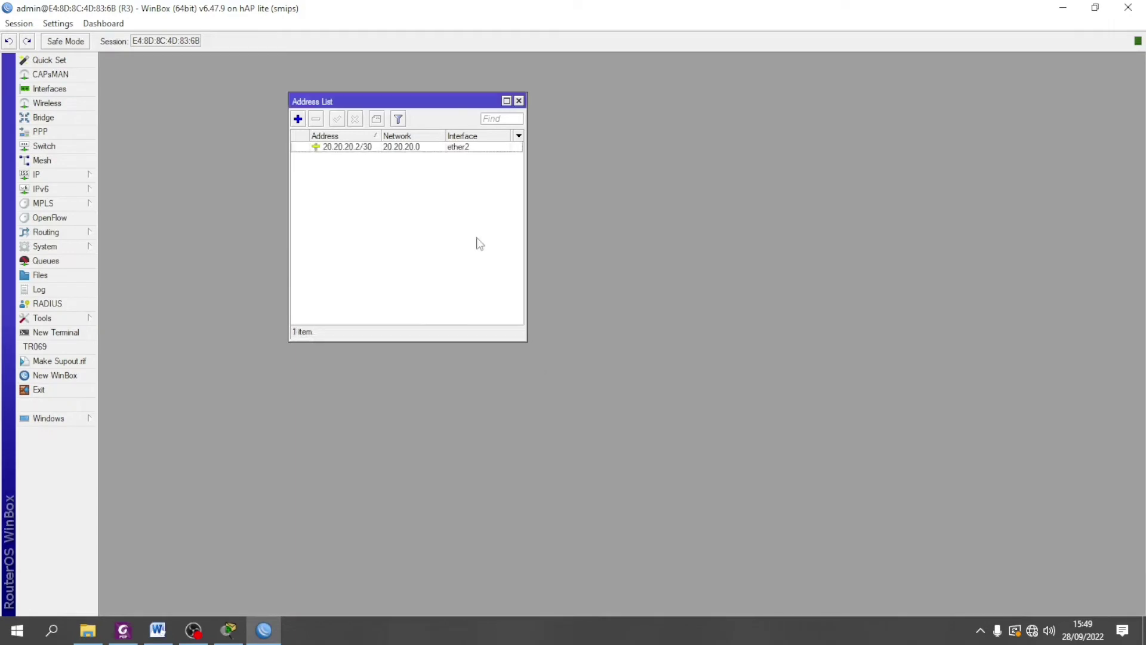
Add the IP address 192.168.1.1/24 on interface ether3.
click(298, 119)
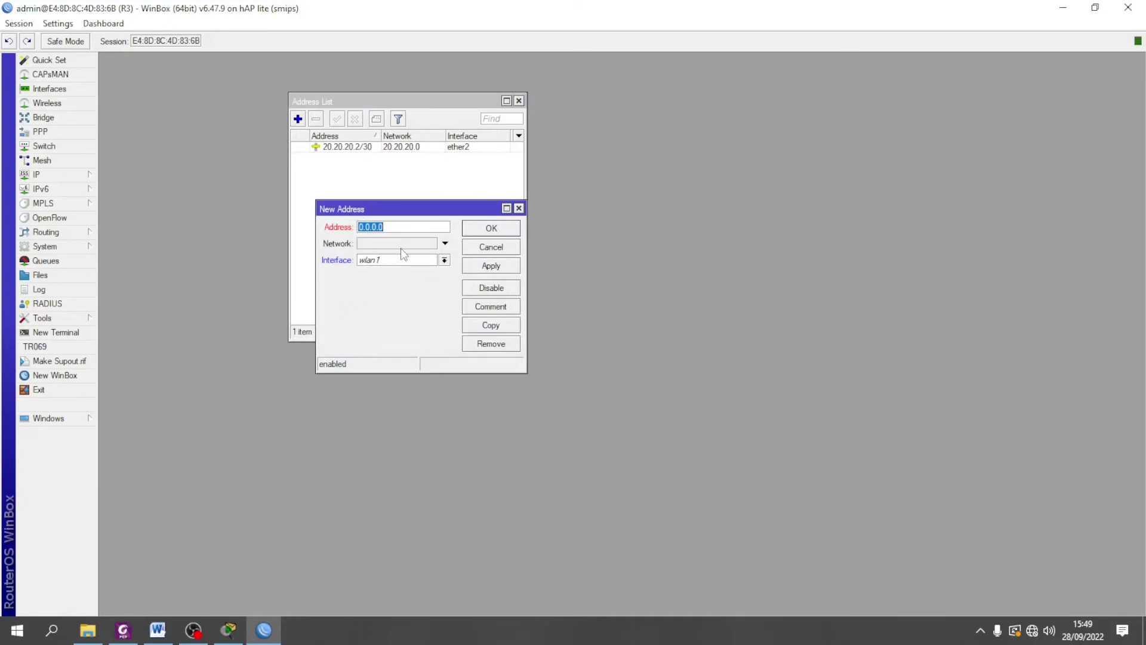
text(192.168.1.1/24)
click(444, 260)
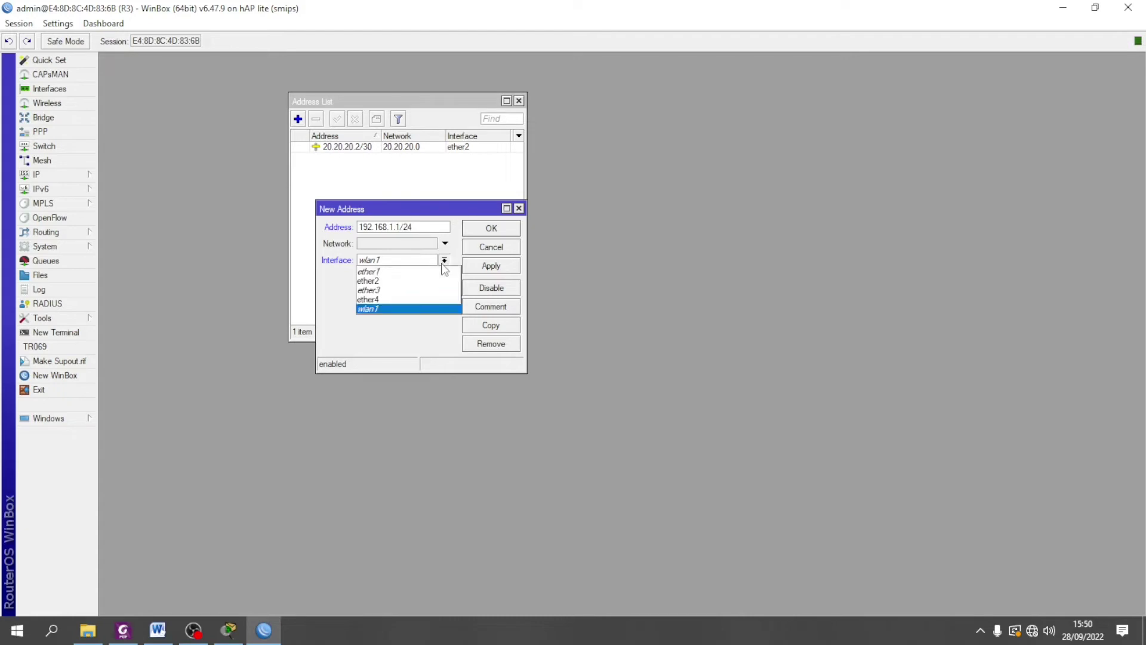
click(421, 292)
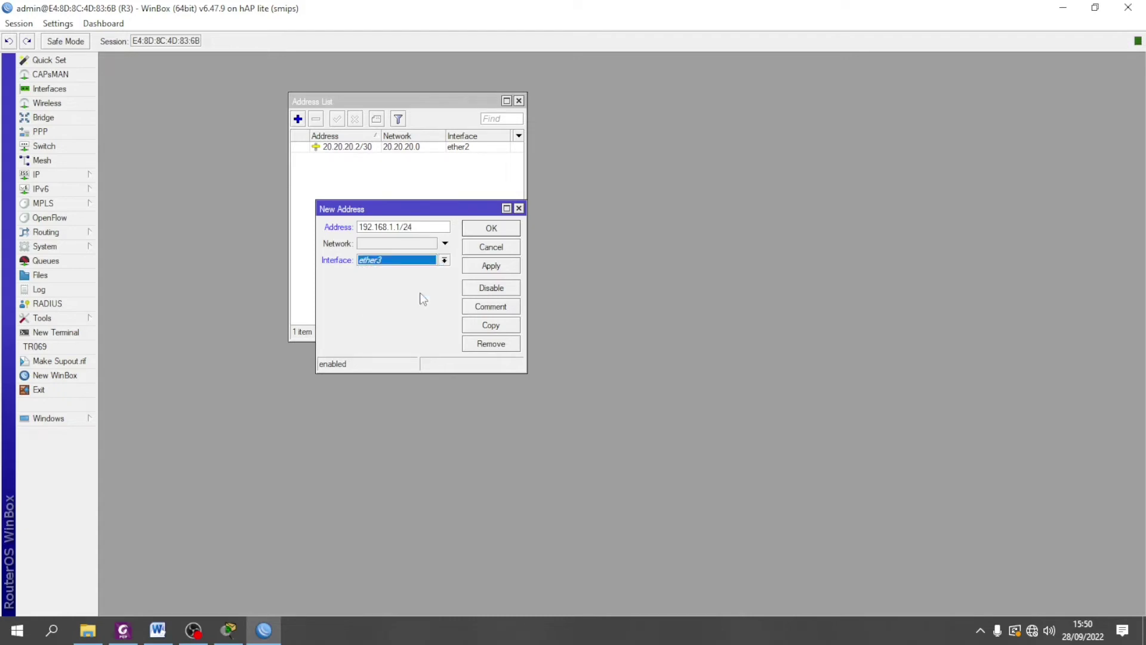
click(492, 266)
click(490, 228)
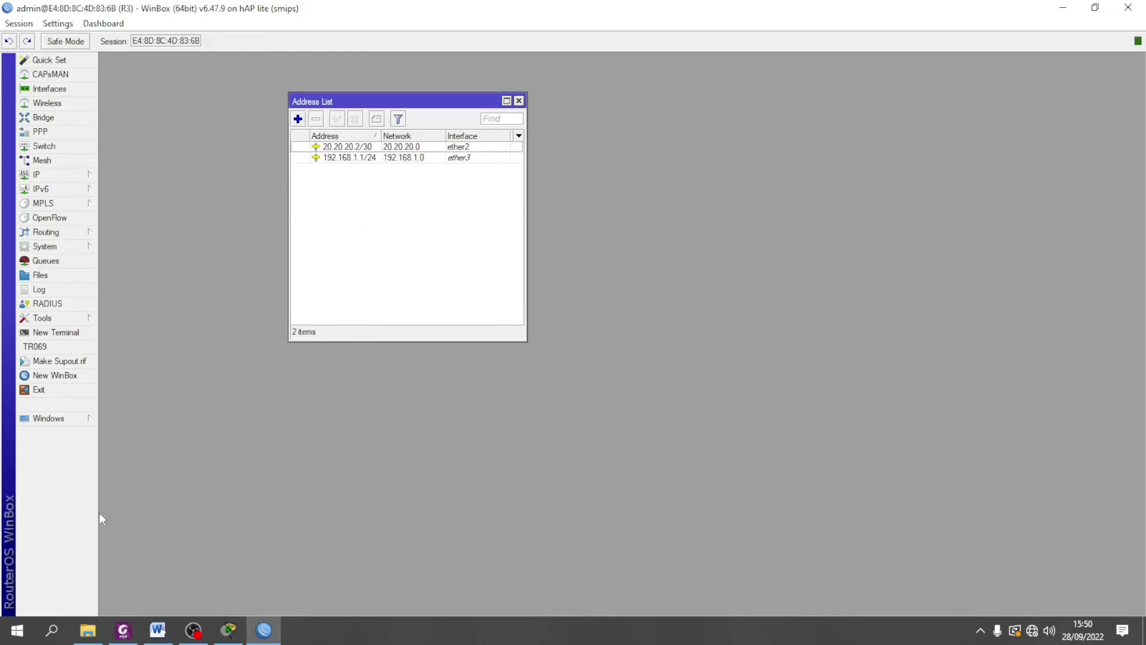
Run DHCP Setup on ether3, accepting the proposed network, gateway 192.168.1.1, address range and DNS settings up to the lease time.
click(38, 174)
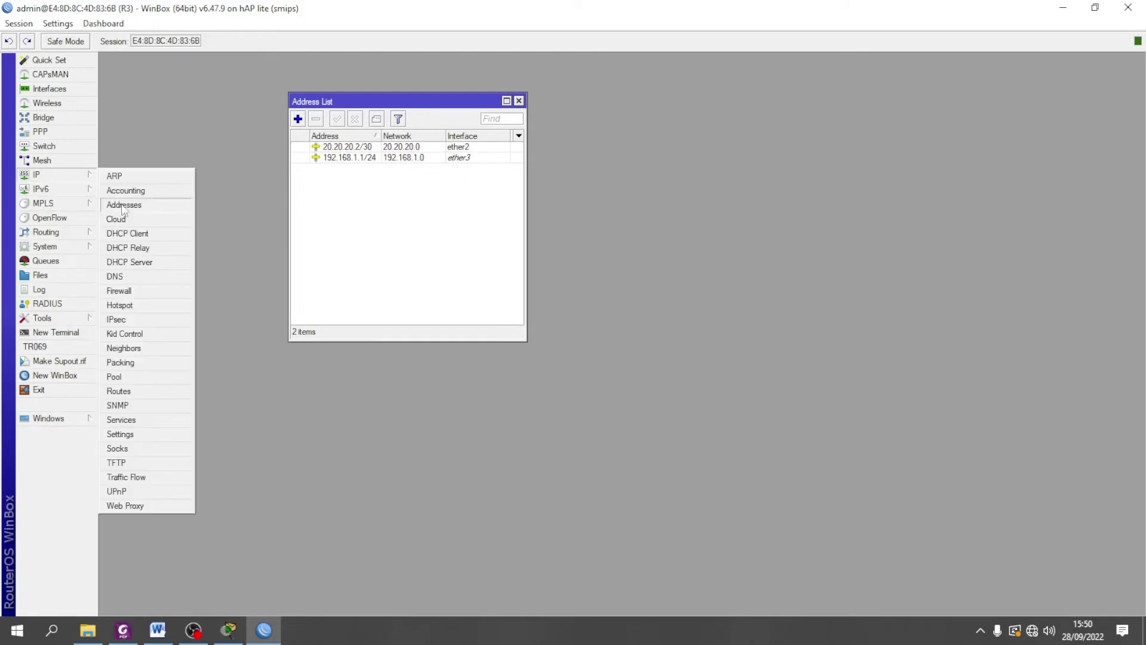
click(129, 263)
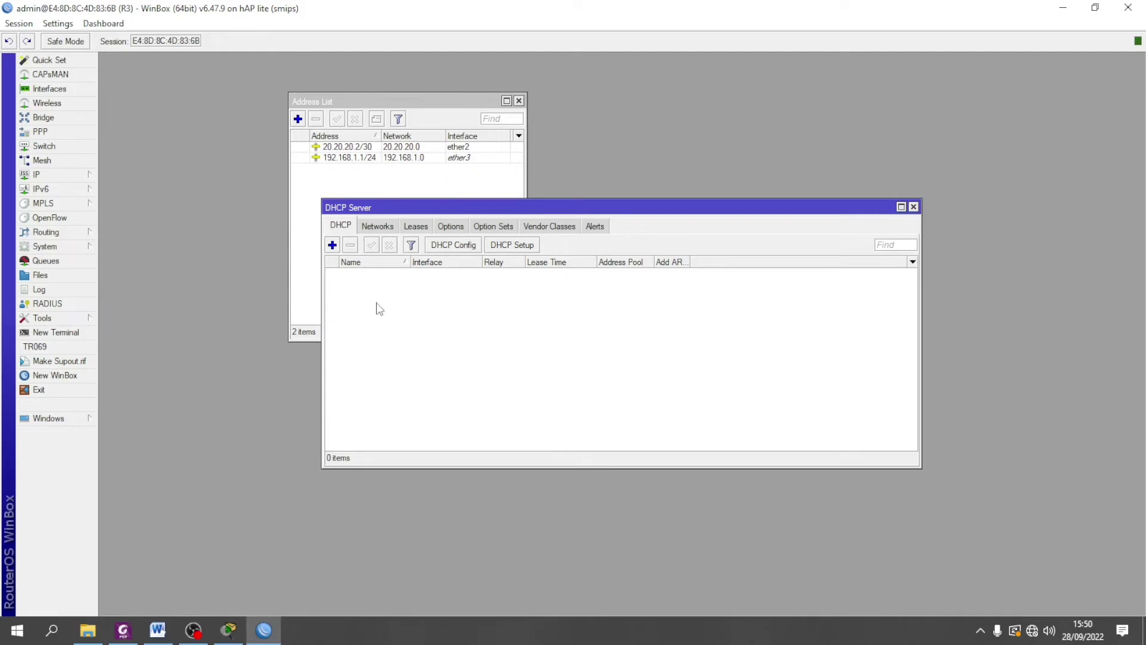
click(509, 250)
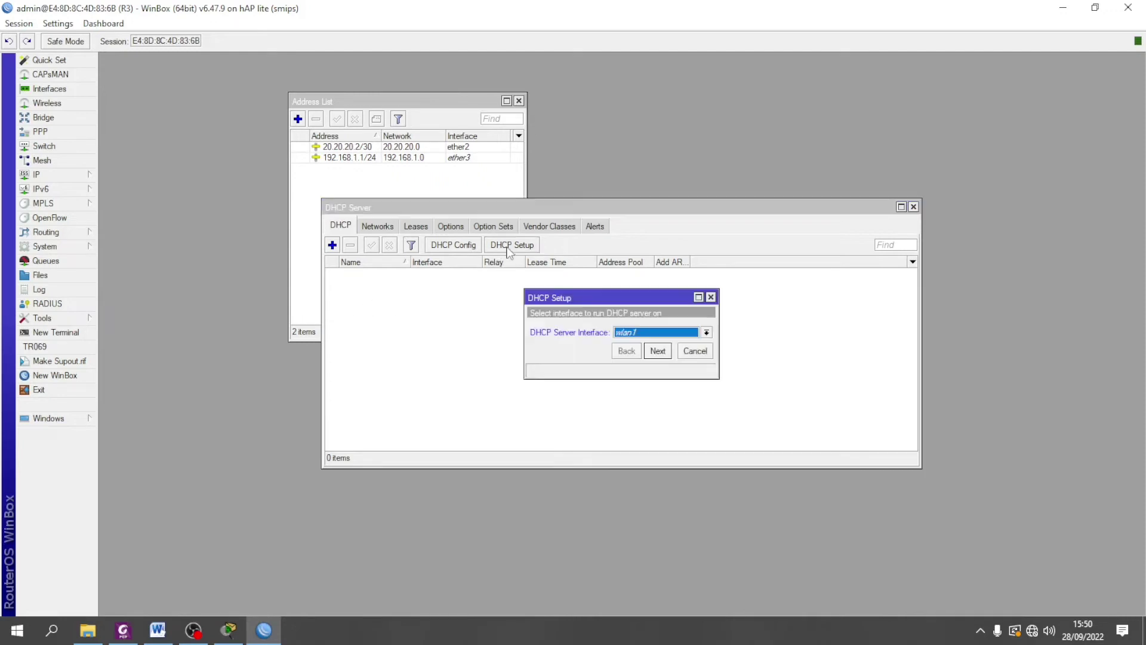
click(706, 332)
click(667, 363)
click(657, 356)
click(657, 357)
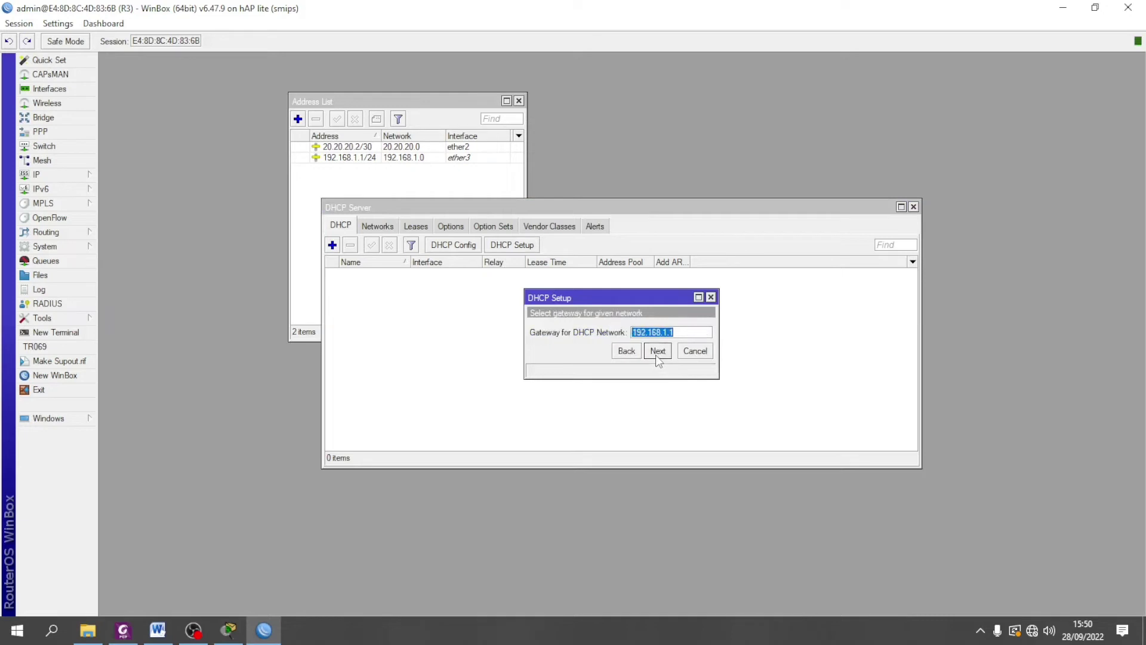
click(657, 354)
click(658, 354)
click(658, 353)
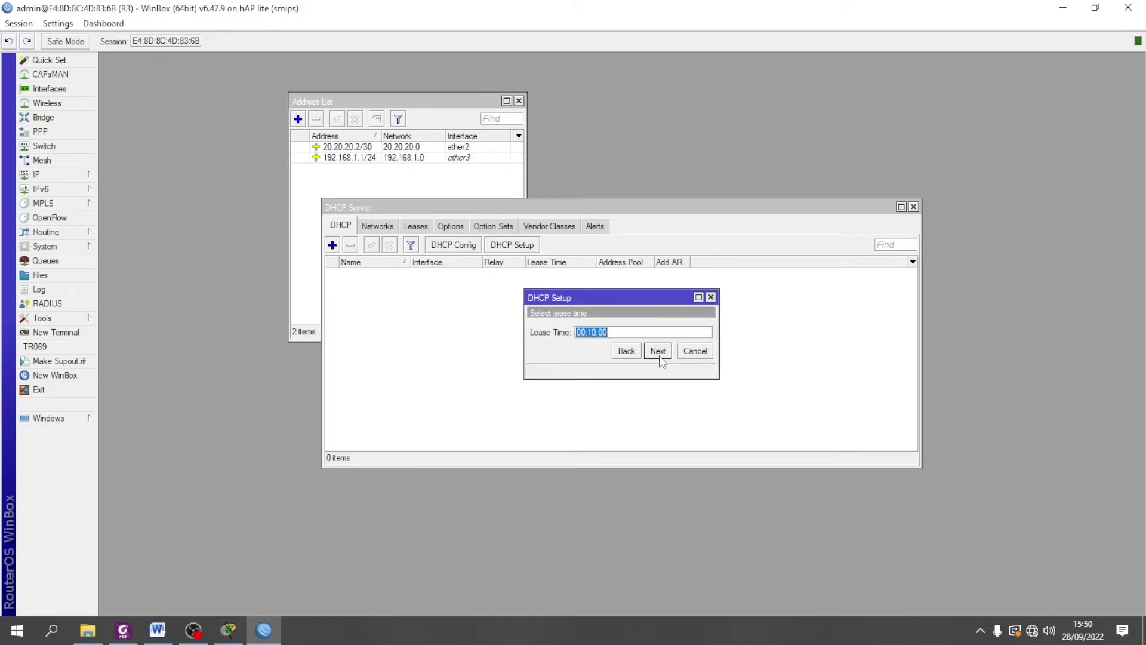
Set the DHCP lease time to 10:10:00, complete the setup and close the DHCP server window.
drag(587, 332, 569, 335)
text(10)
click(659, 356)
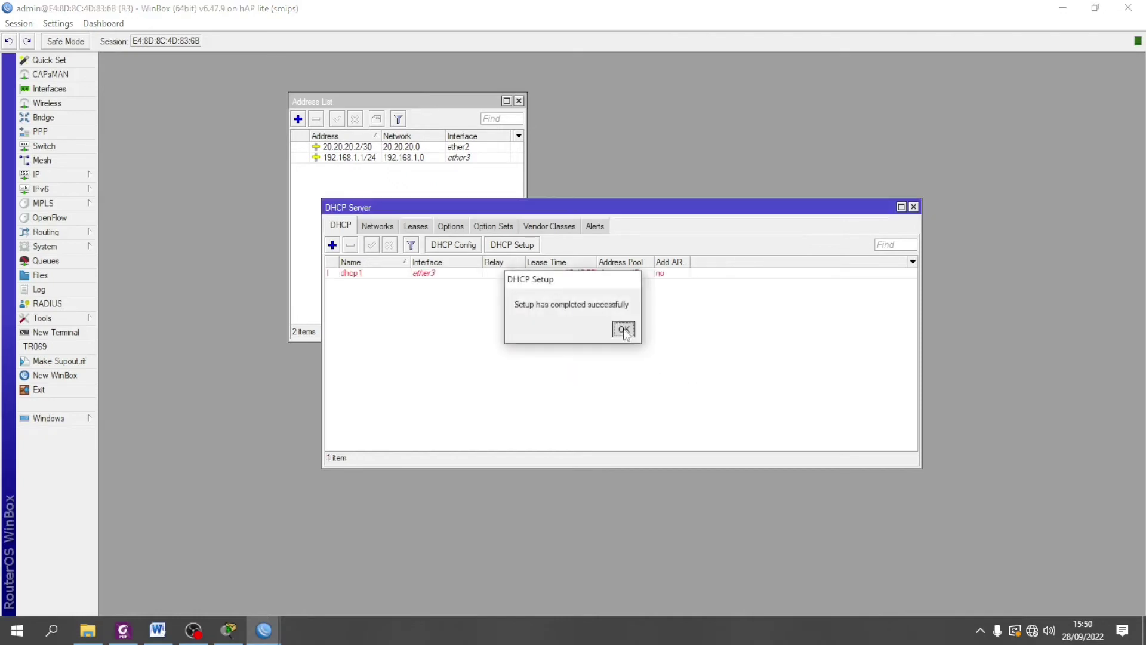
click(620, 327)
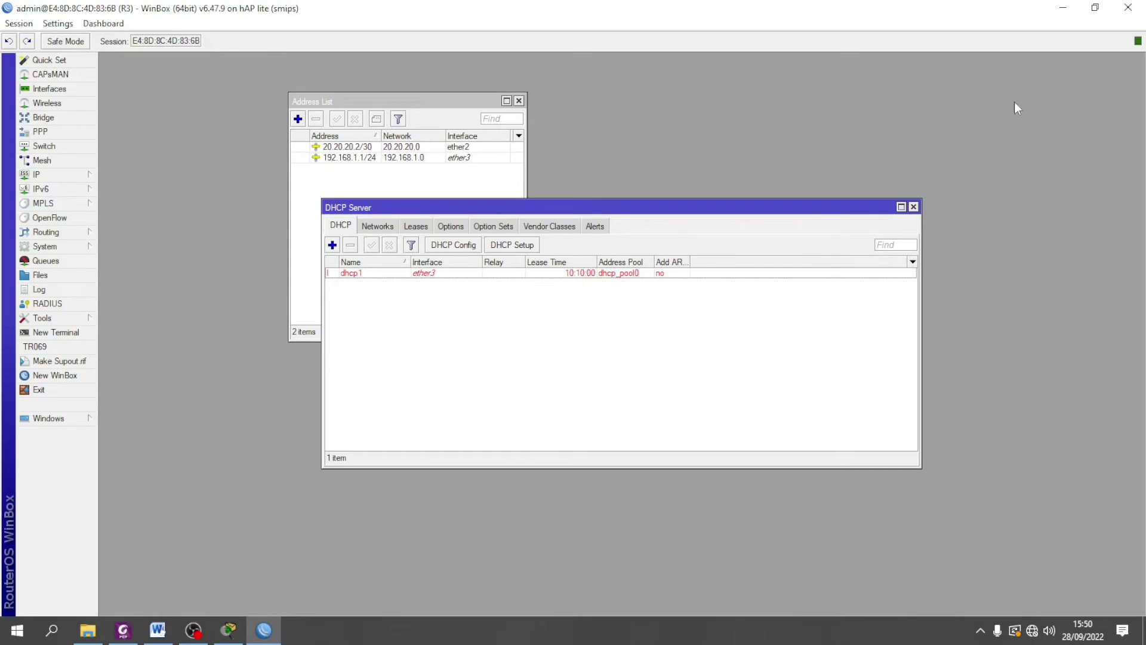
click(913, 208)
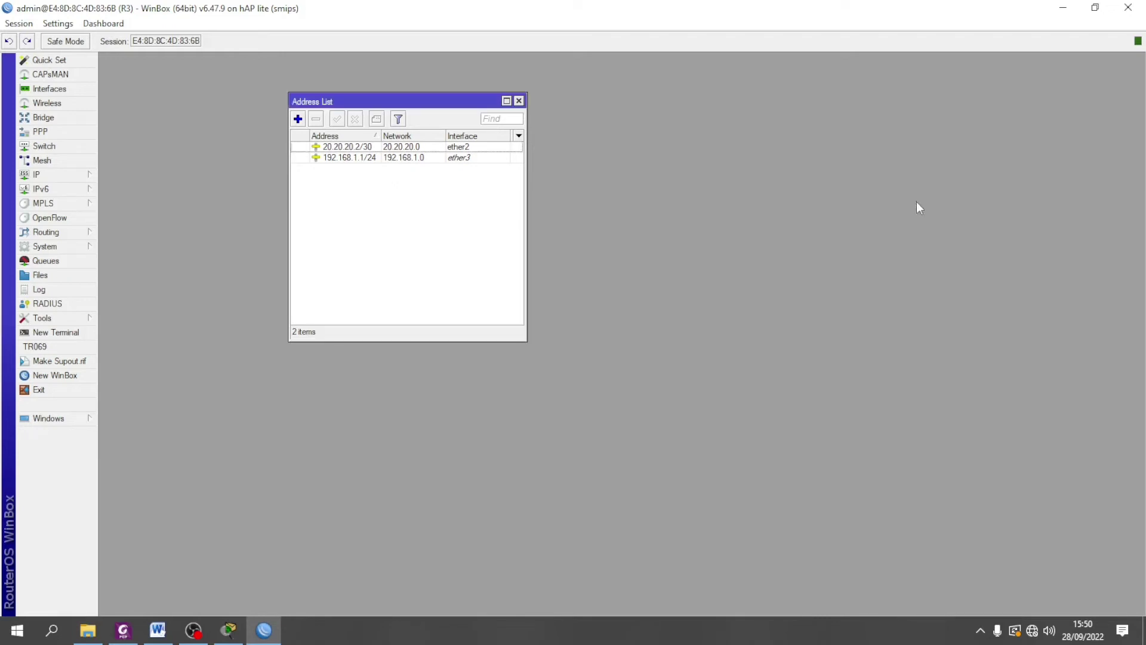
Add the BGP instance bgp1 with AS 3000 and router ID 3.3.3.3.
click(46, 232)
click(143, 248)
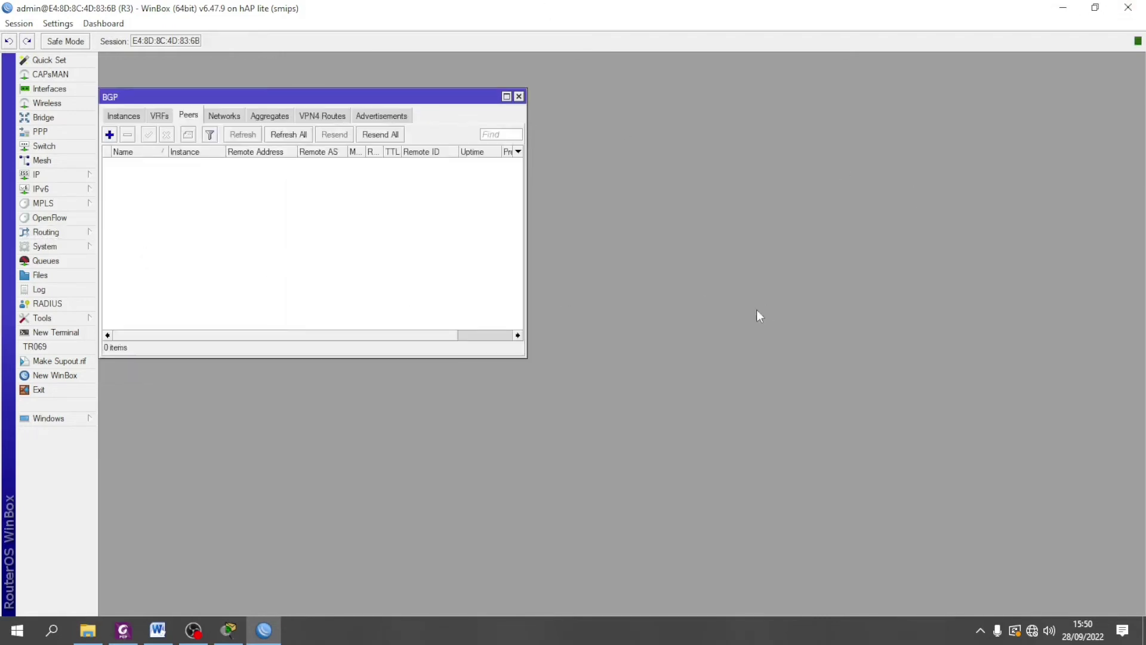
drag(292, 97, 639, 80)
click(471, 99)
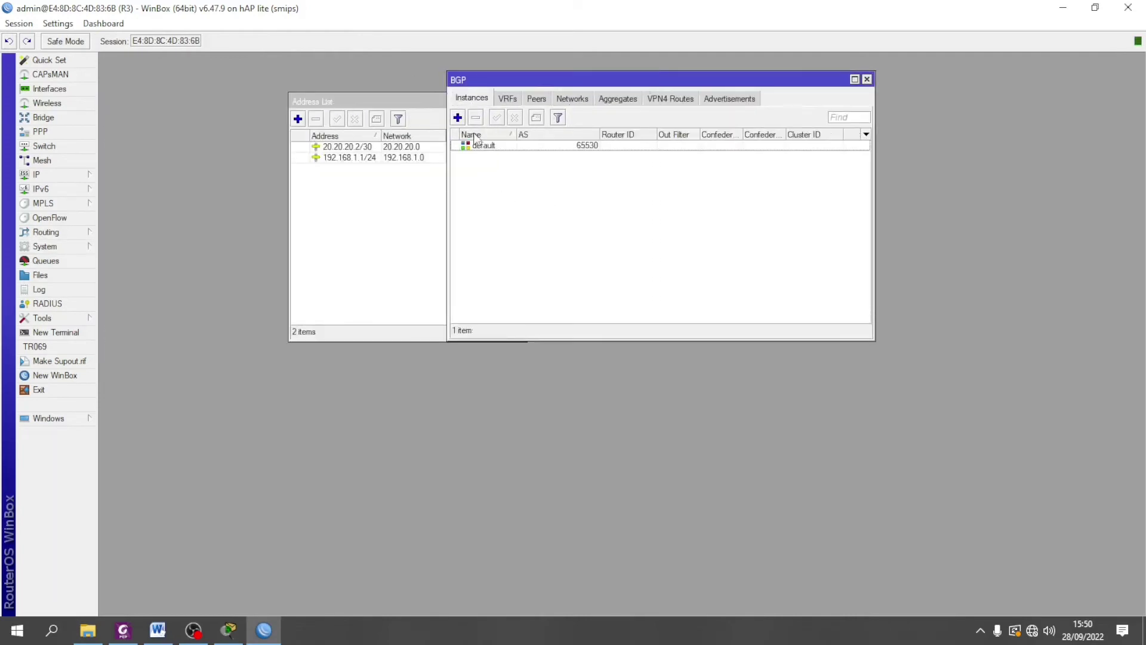
click(458, 117)
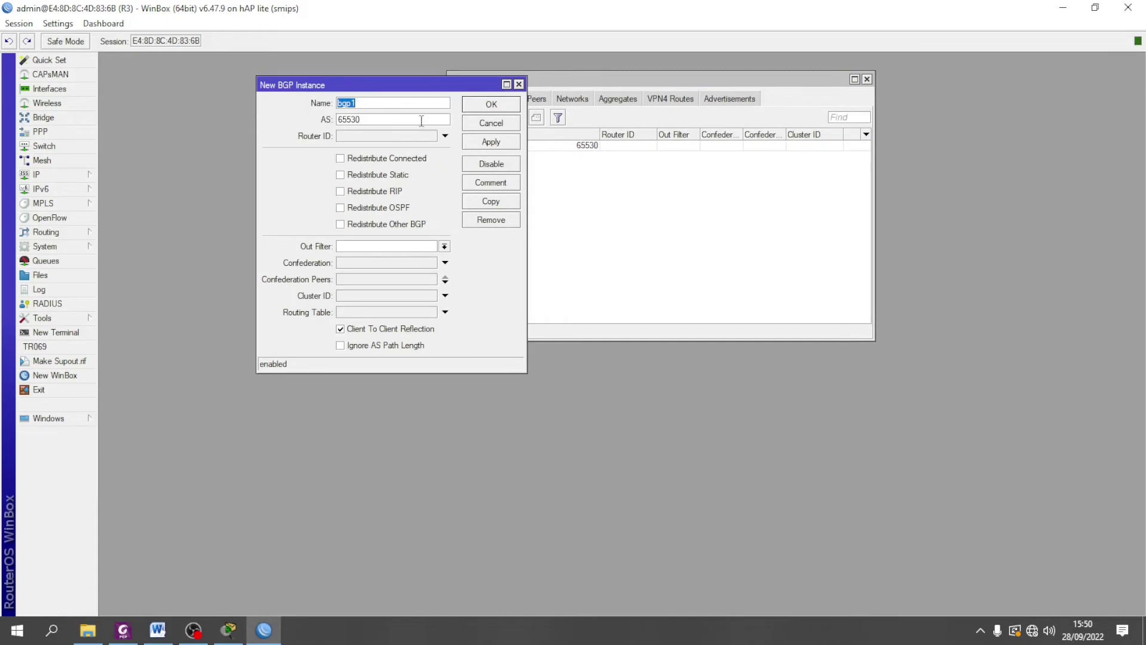
double_click(398, 120)
text(3000)
click(357, 137)
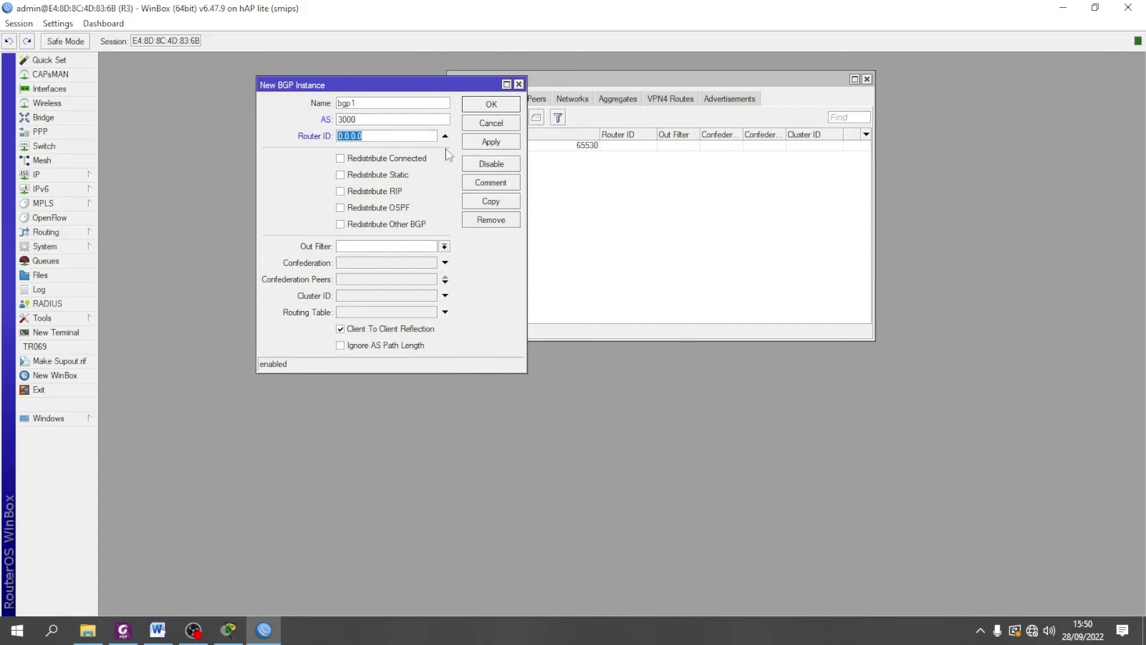
text(3.3.3.3)
click(491, 141)
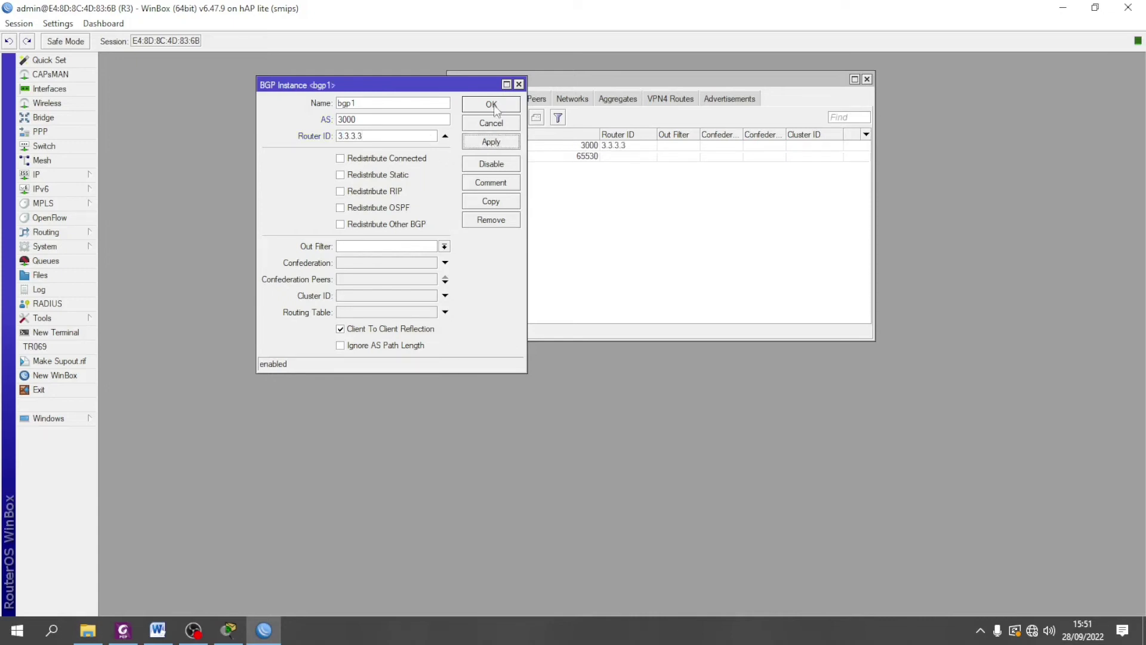
click(490, 104)
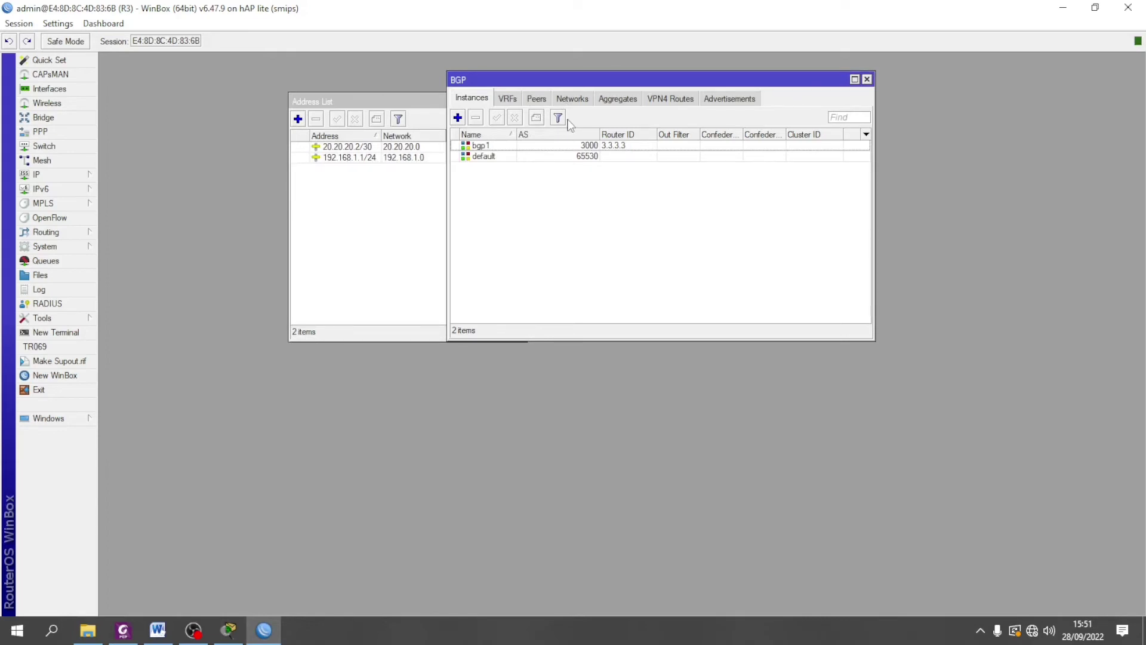
Add the BGP network 20.20.20.0/30 with synchronization turned off.
click(572, 98)
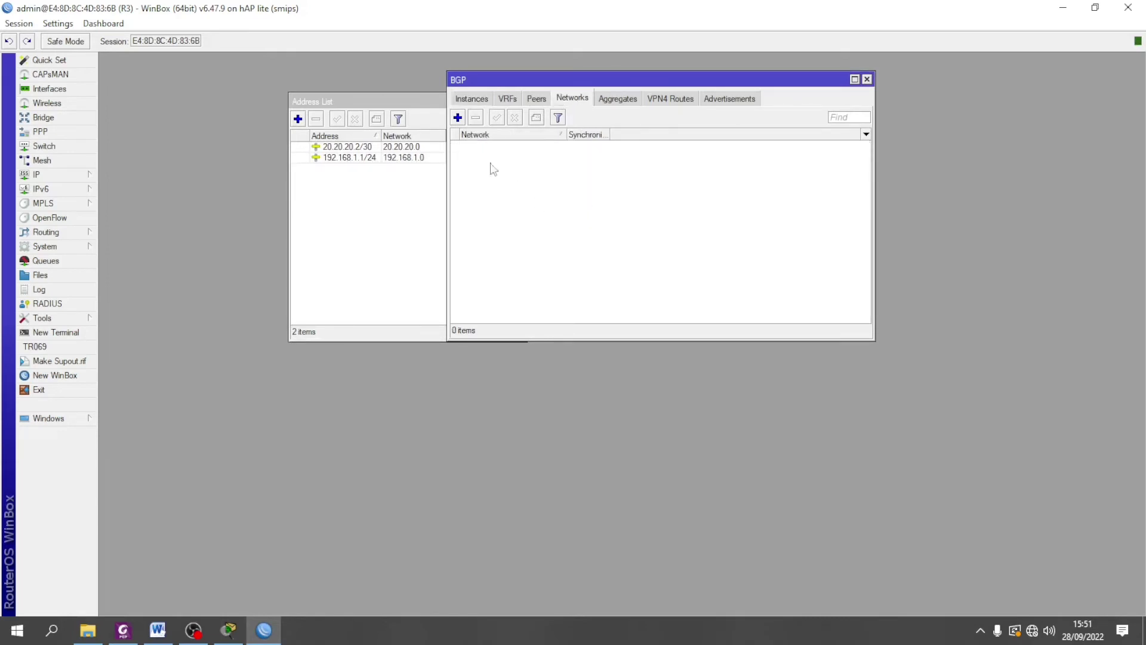
click(458, 118)
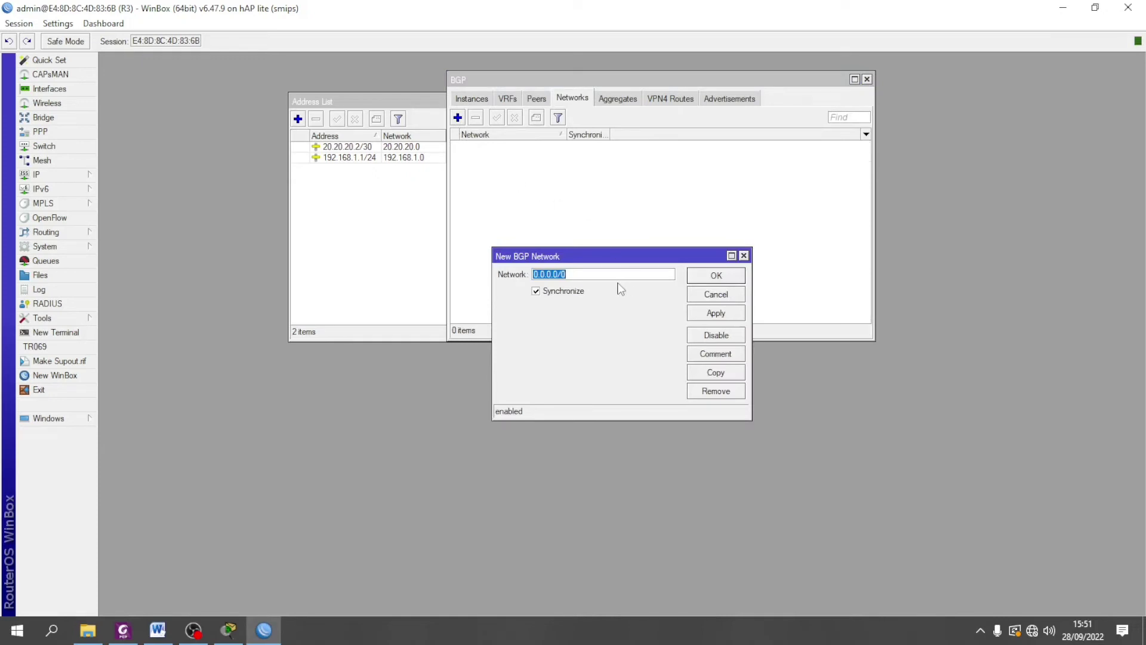
text(2)
key(Tab)
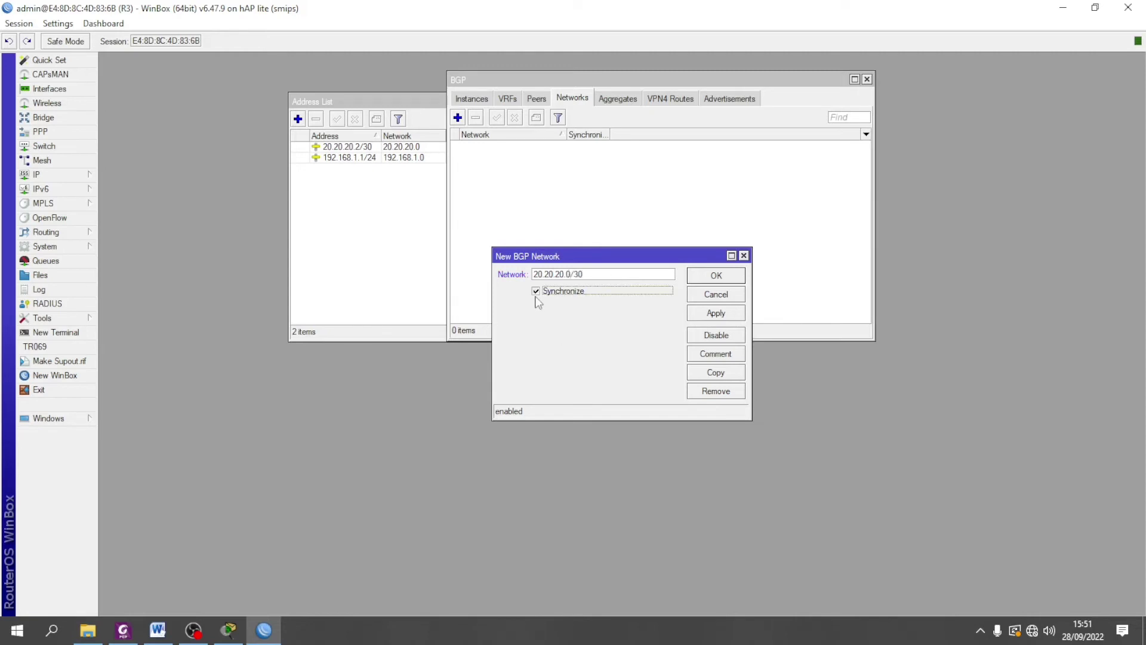
click(736, 312)
click(722, 277)
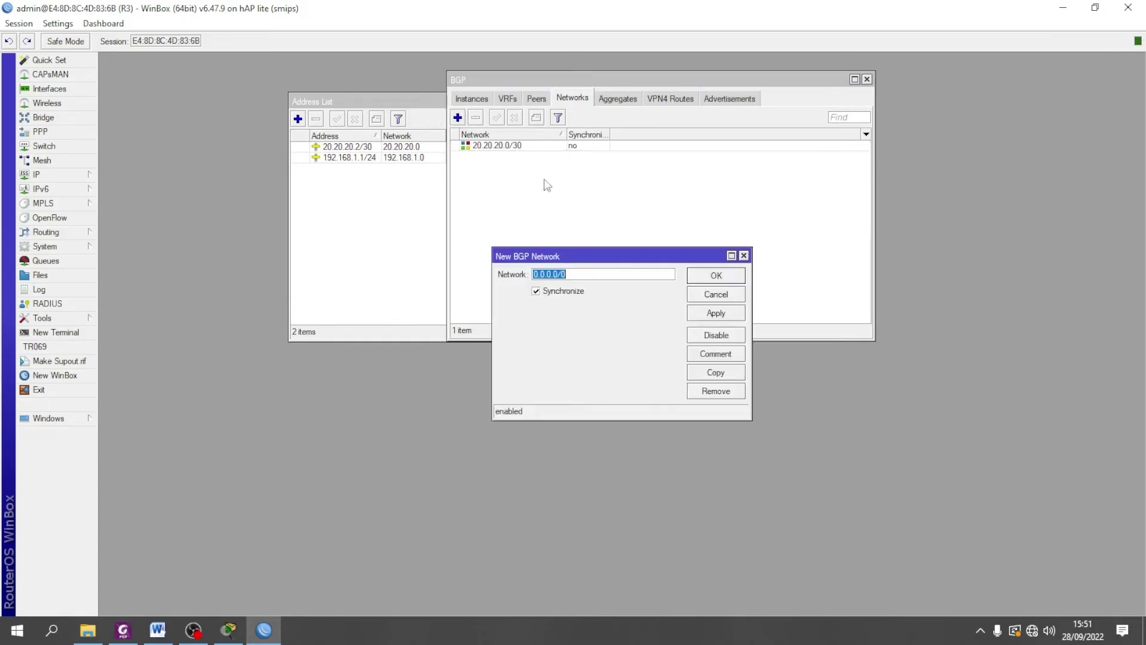
Add the BGP network 192.168.1.0/24 with synchronization turned off.
click(458, 117)
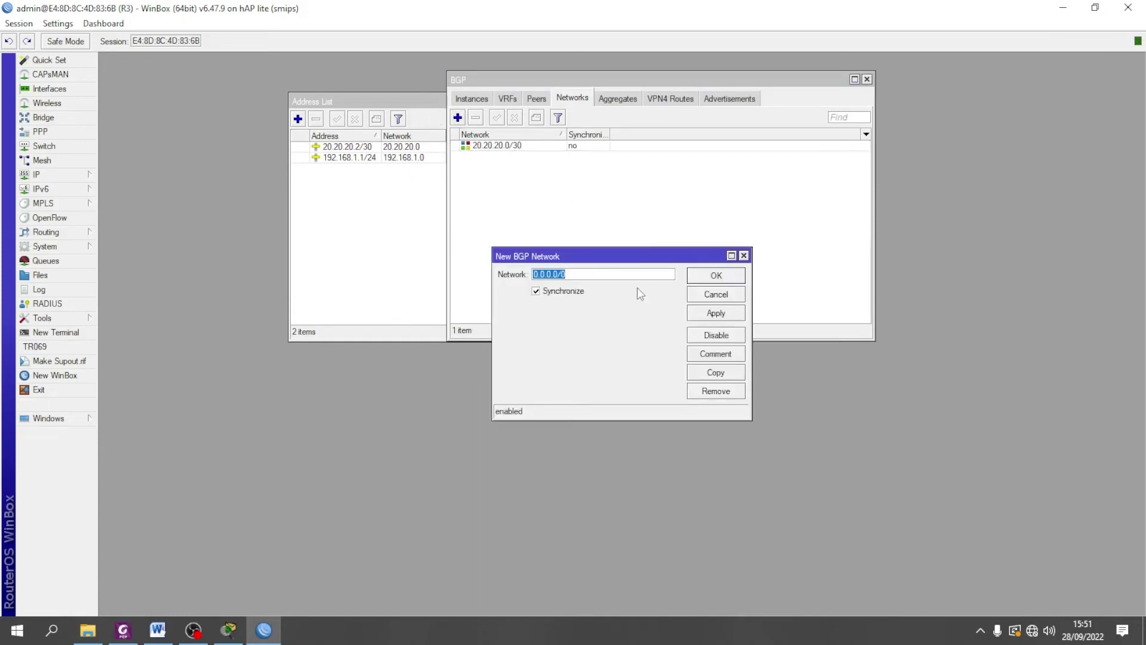
click(535, 291)
click(507, 274)
text(192)
click(720, 313)
click(716, 275)
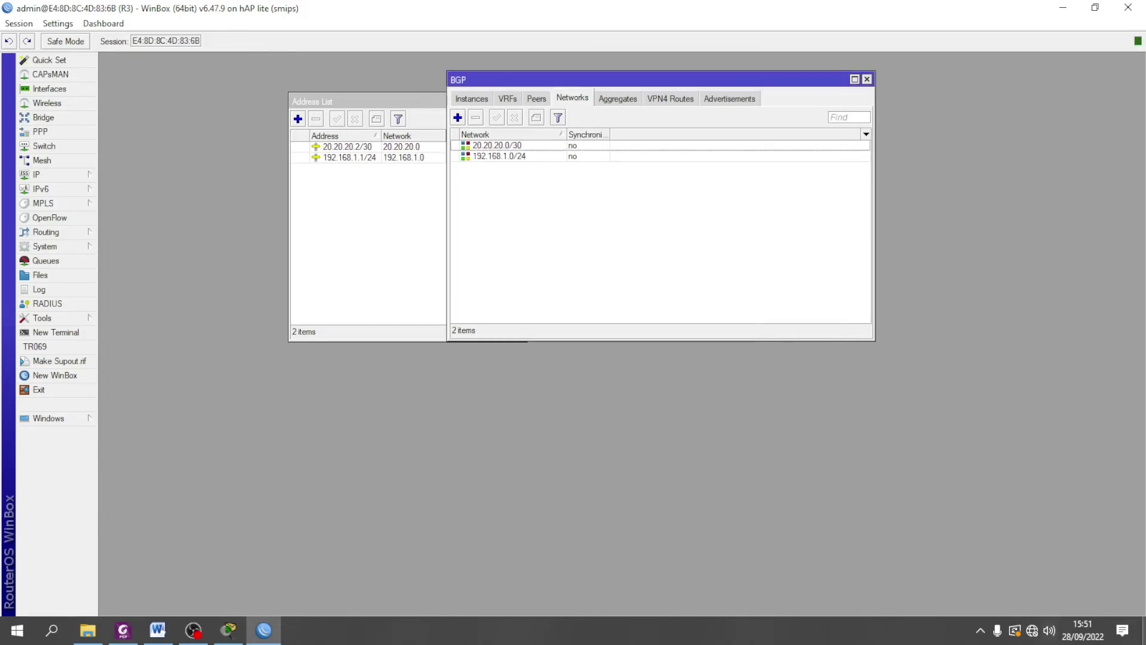
Add the BGP peer peer1 on instance bgp1 with remote address 20.20.20.1 and remote port 2000.
click(536, 98)
click(457, 117)
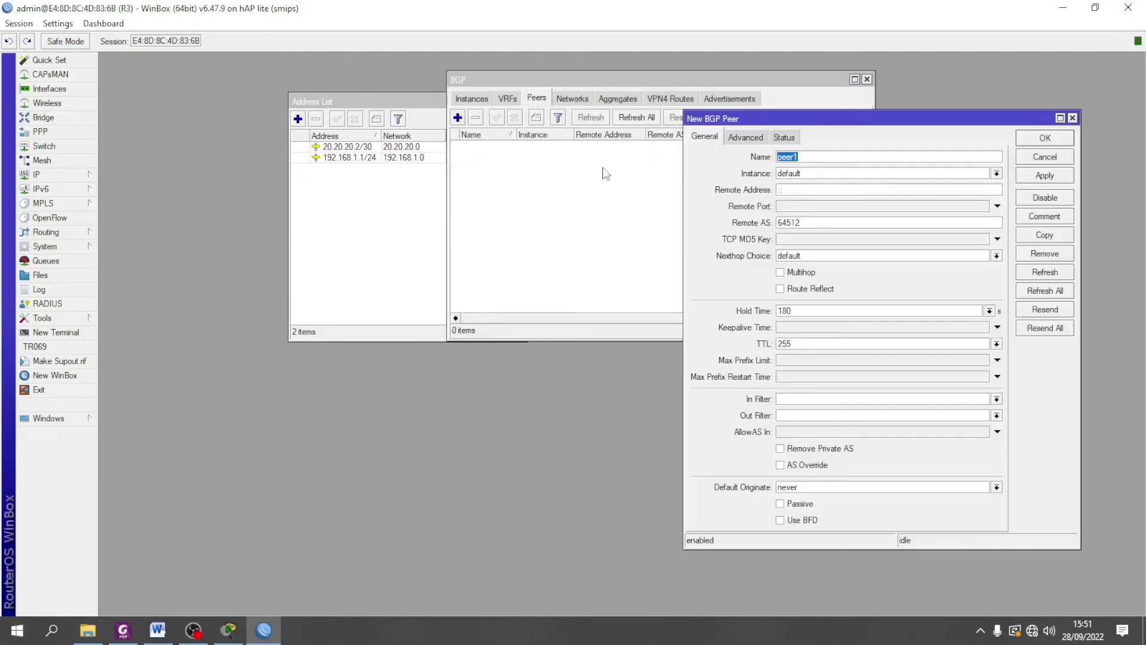
click(997, 174)
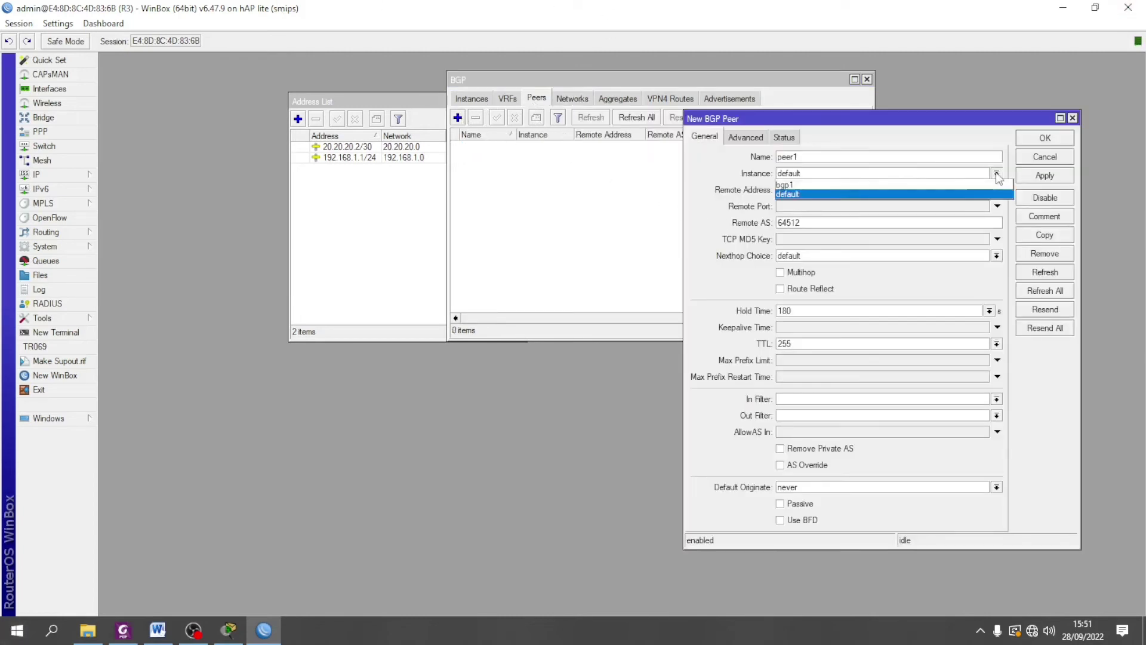
click(931, 185)
click(822, 190)
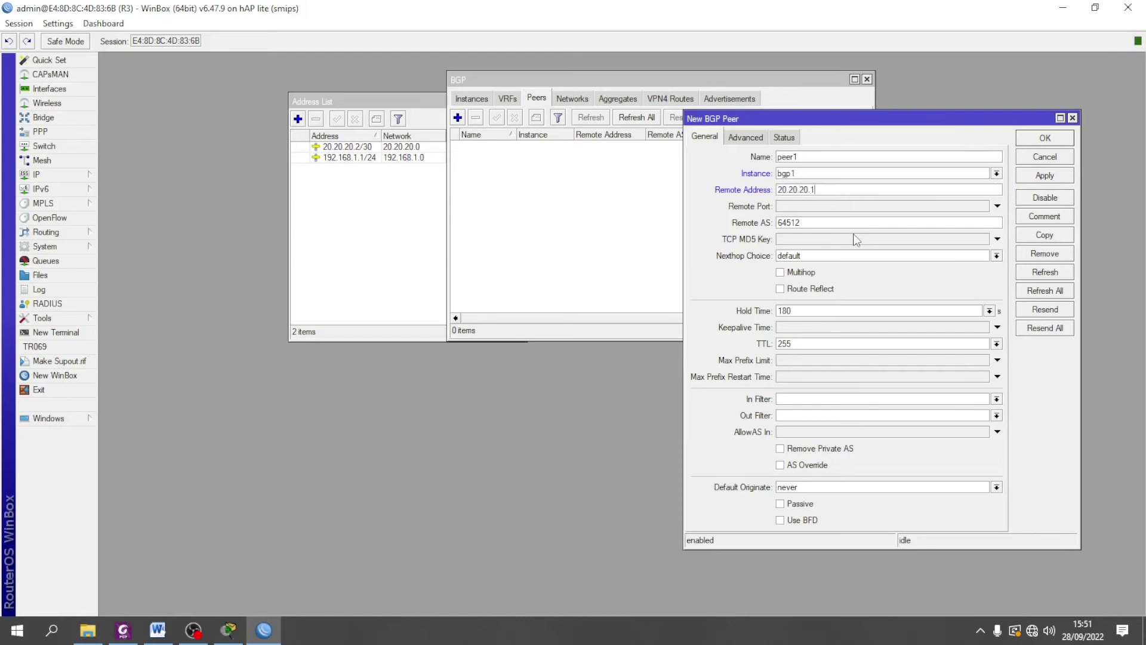
click(815, 207)
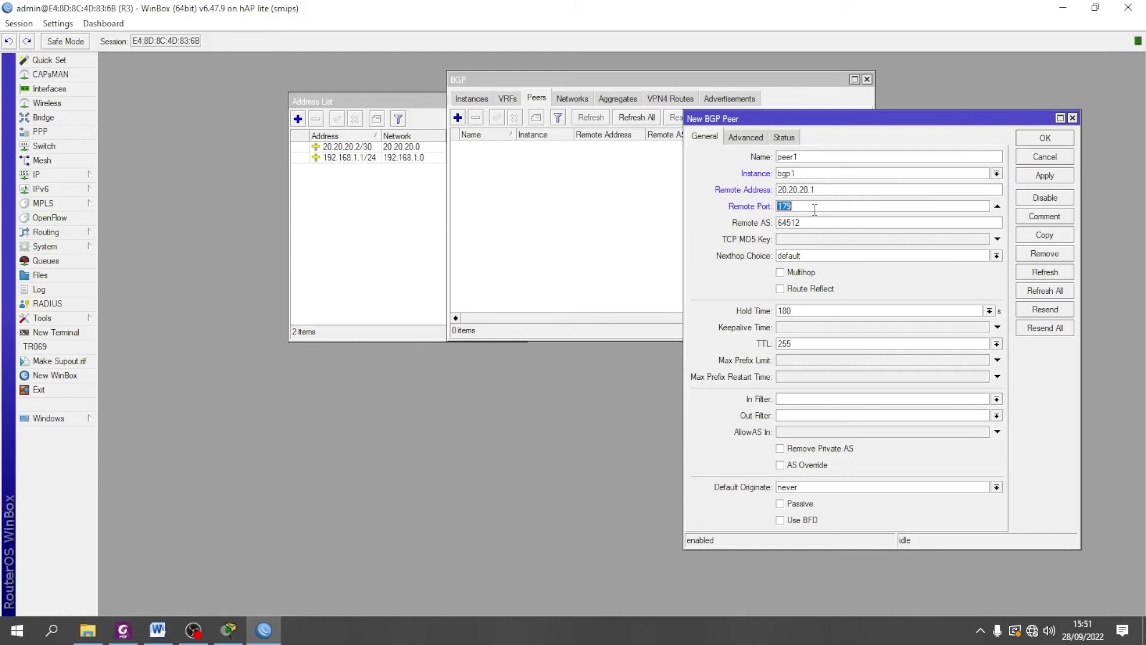
text(2000)
click(1045, 175)
click(1039, 143)
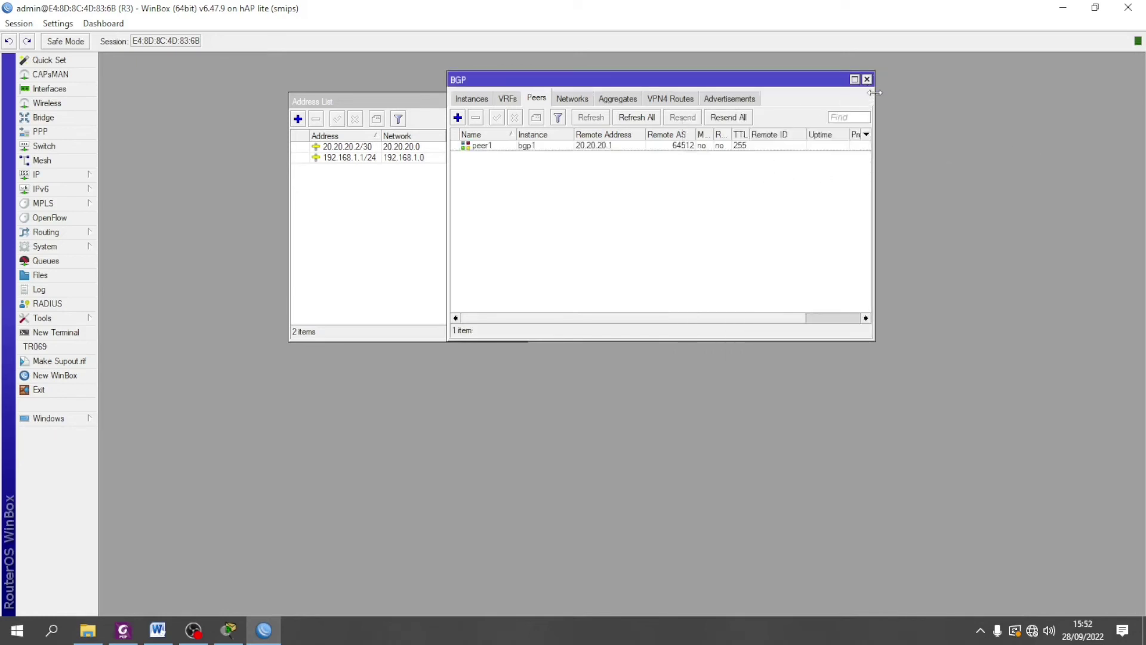
Edit peer1 to clear its remote port and set the remote AS to 2000, and recheck its settings.
drag(876, 93, 996, 95)
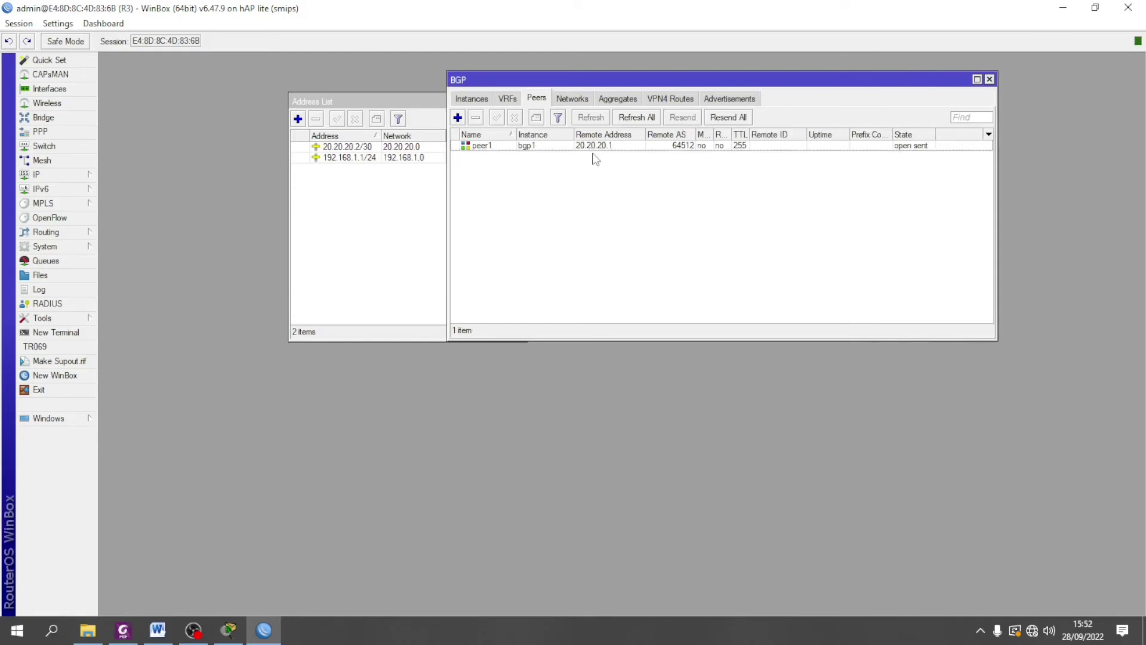
double_click(676, 146)
click(811, 221)
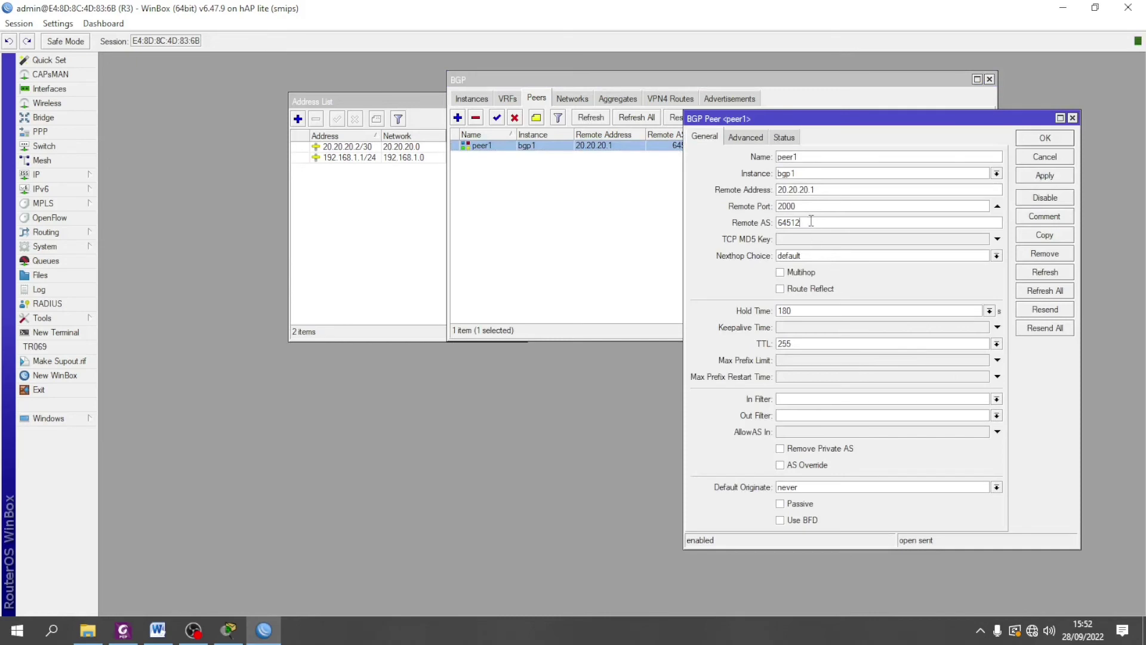
drag(796, 206, 753, 206)
key(BackSpace)
drag(814, 221, 764, 228)
text(2000)
click(1042, 178)
click(1044, 138)
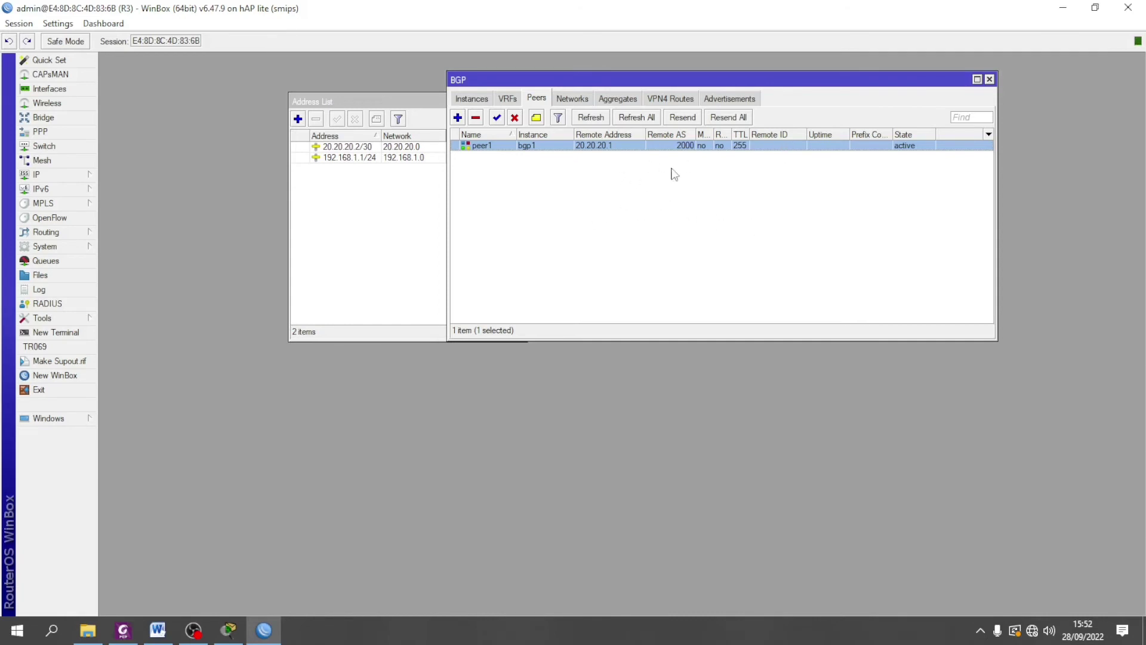
double_click(540, 149)
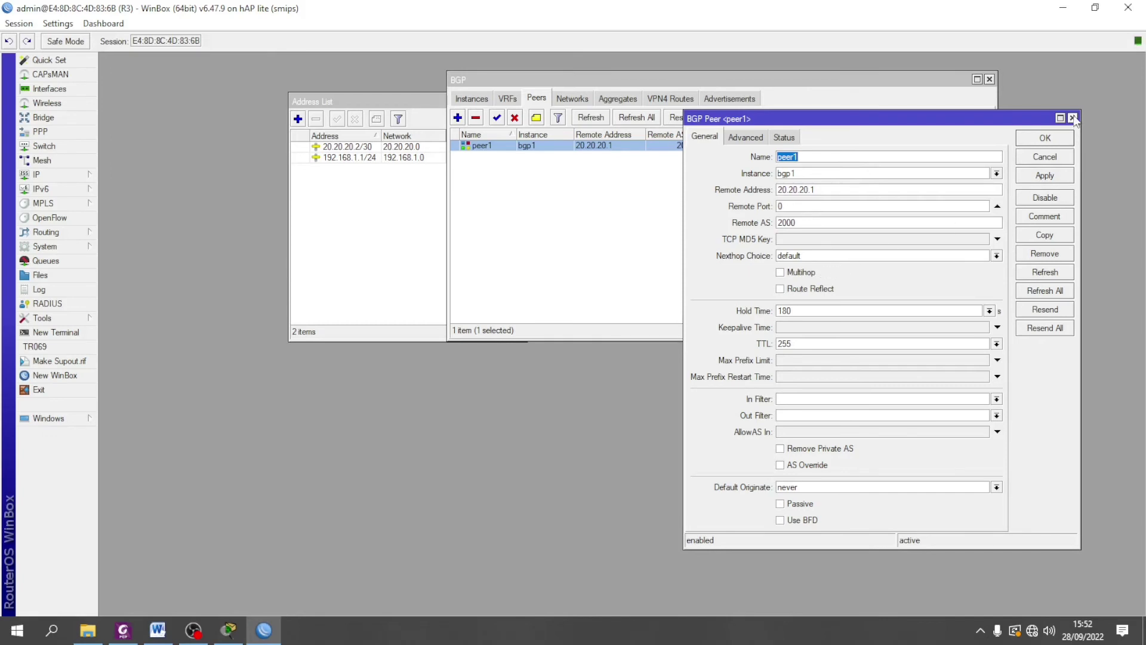
click(1072, 118)
Disable the default BGP instance, check the settings of bgp1 and close the BGP window.
click(467, 100)
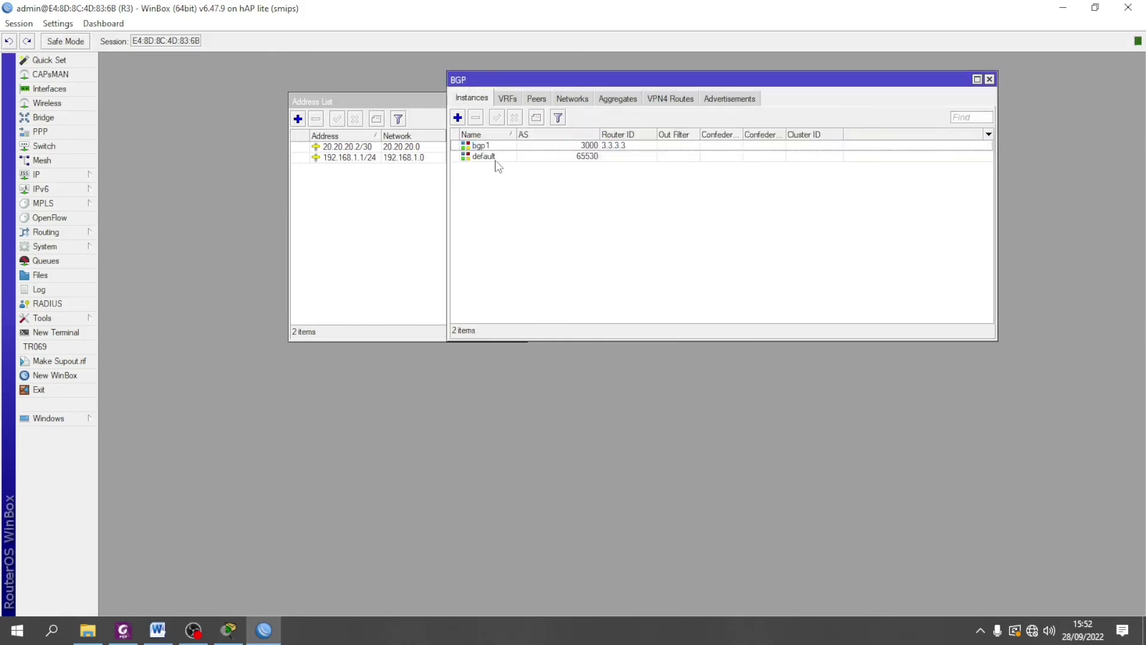
click(495, 158)
click(515, 118)
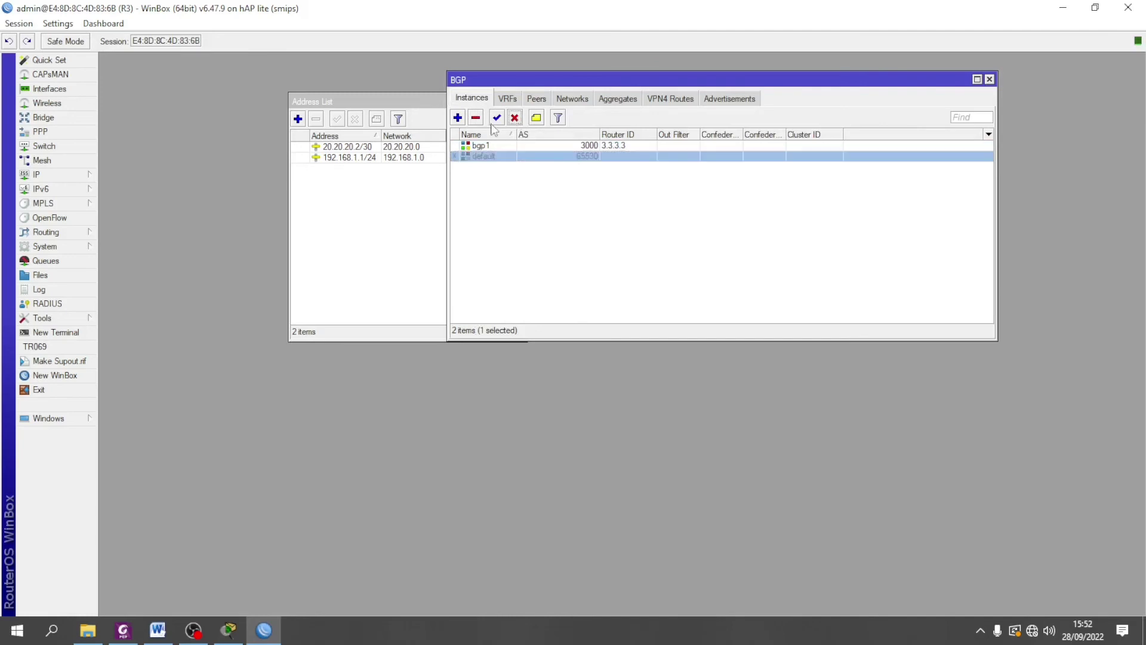
double_click(484, 145)
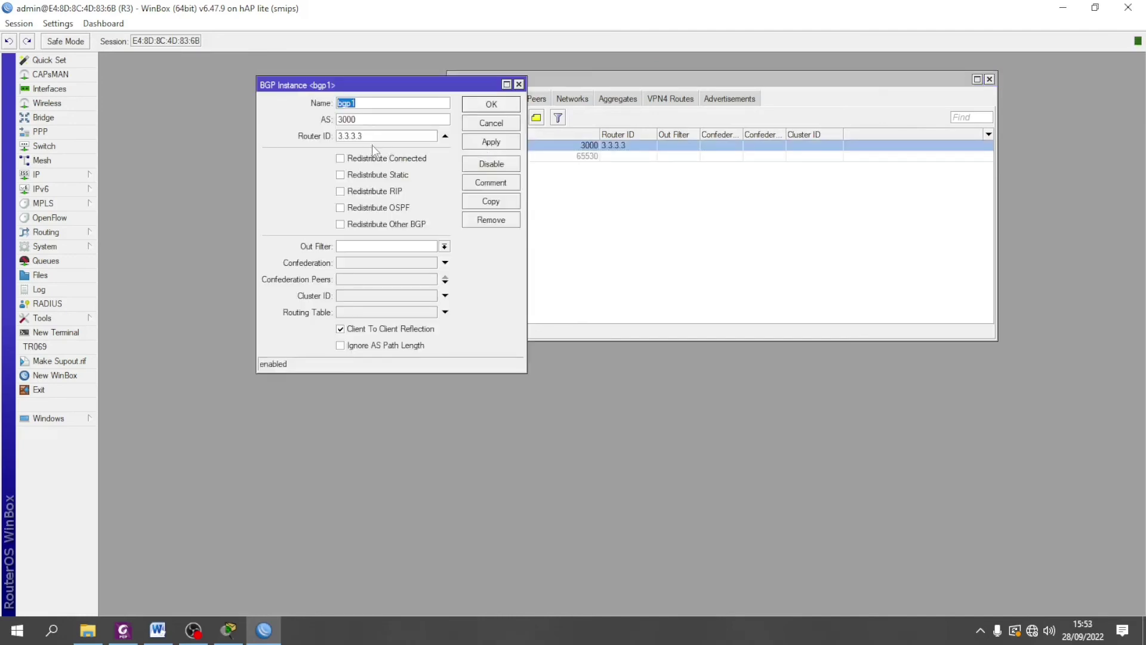
click(519, 84)
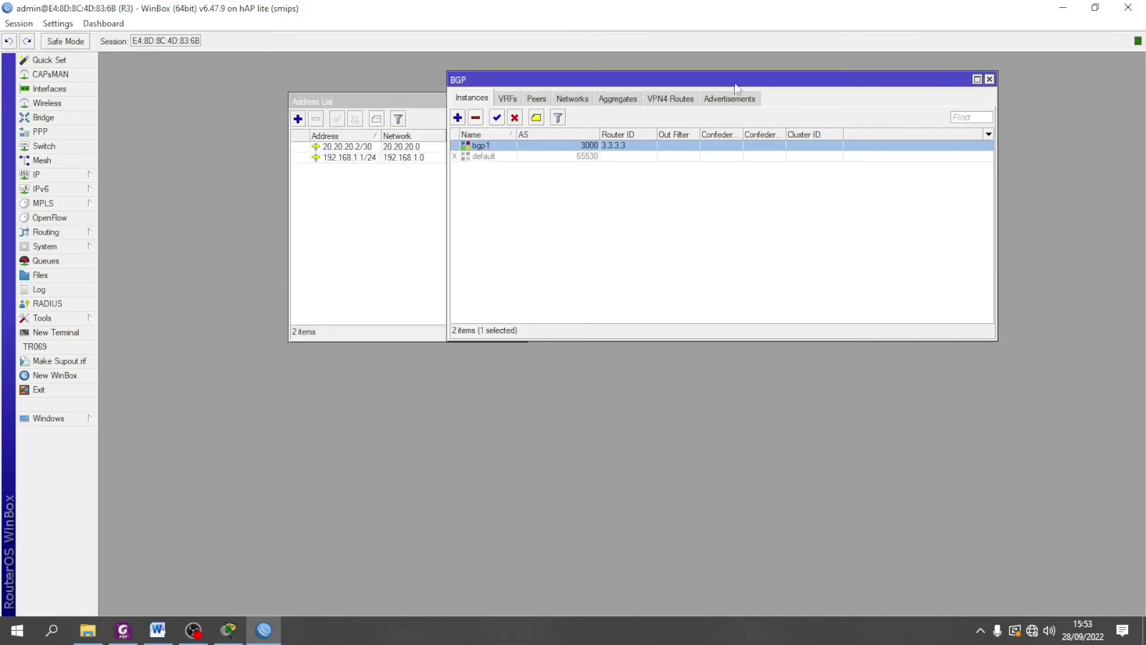
click(989, 79)
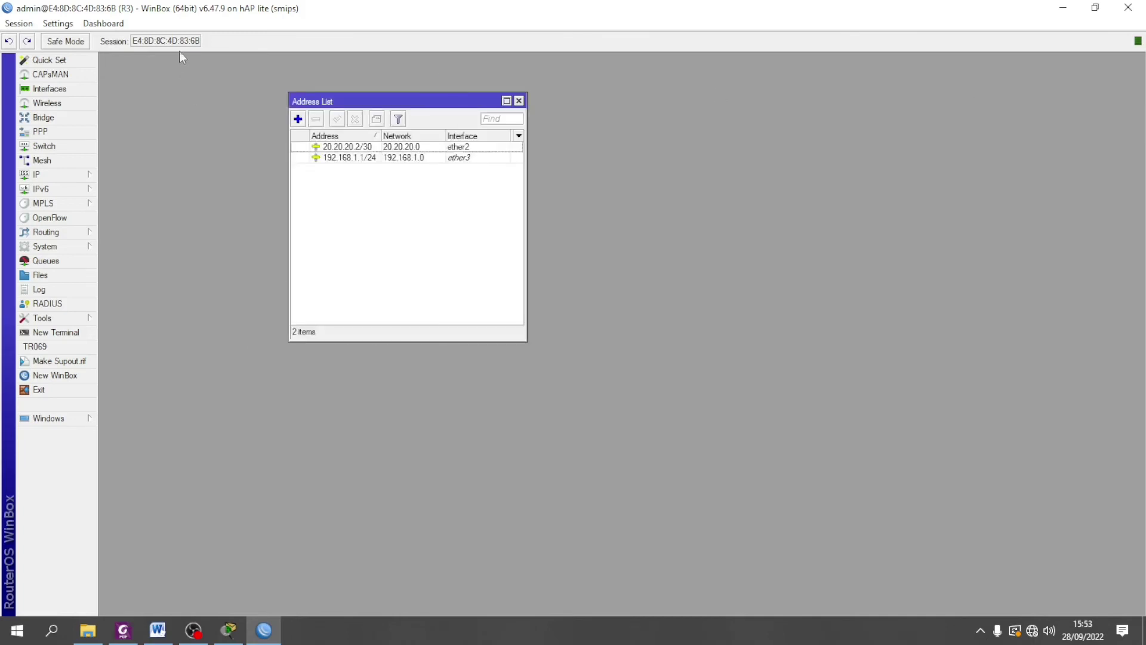
Close the R3 session, restart WinBox and connect to neighbor R2 as admin.
click(1128, 7)
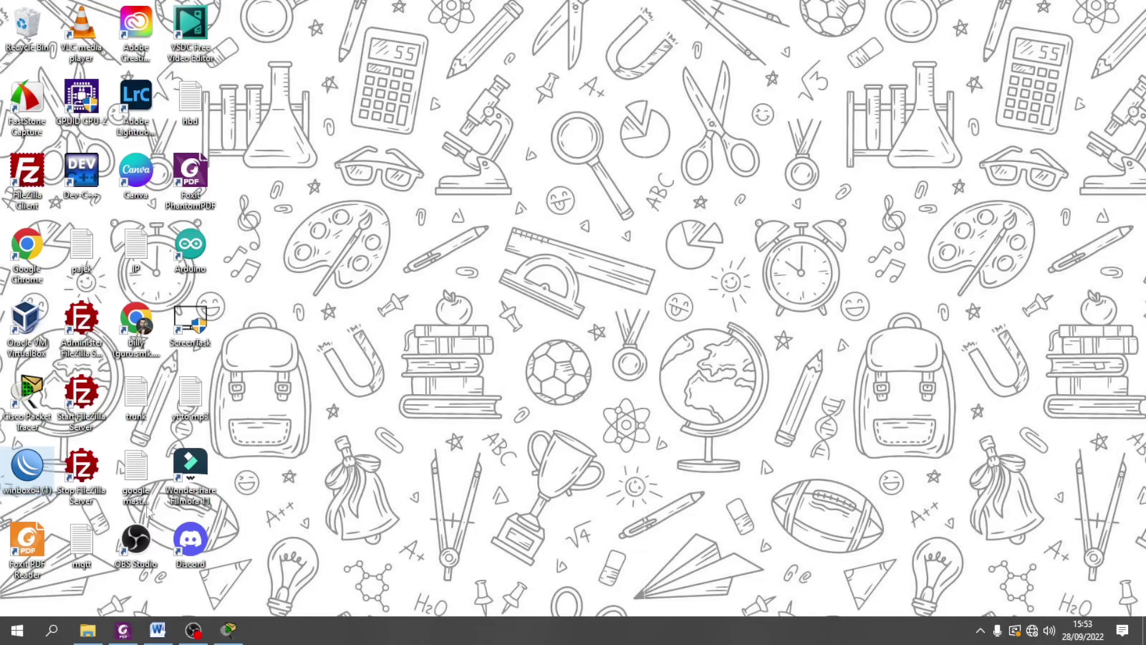
double_click(26, 475)
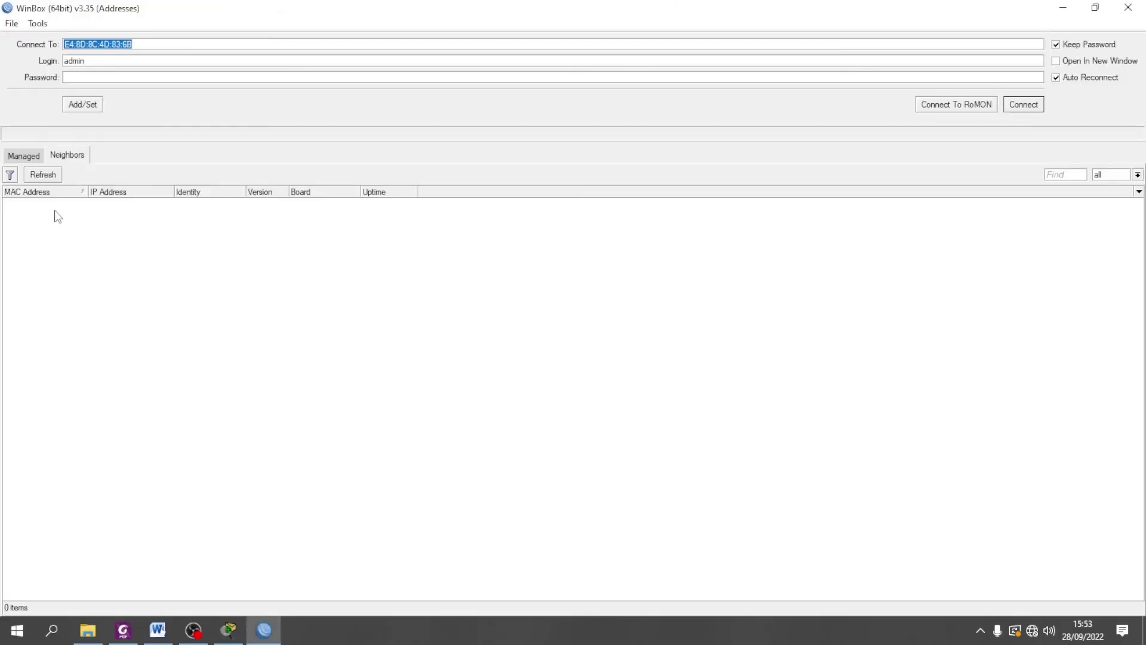
click(33, 203)
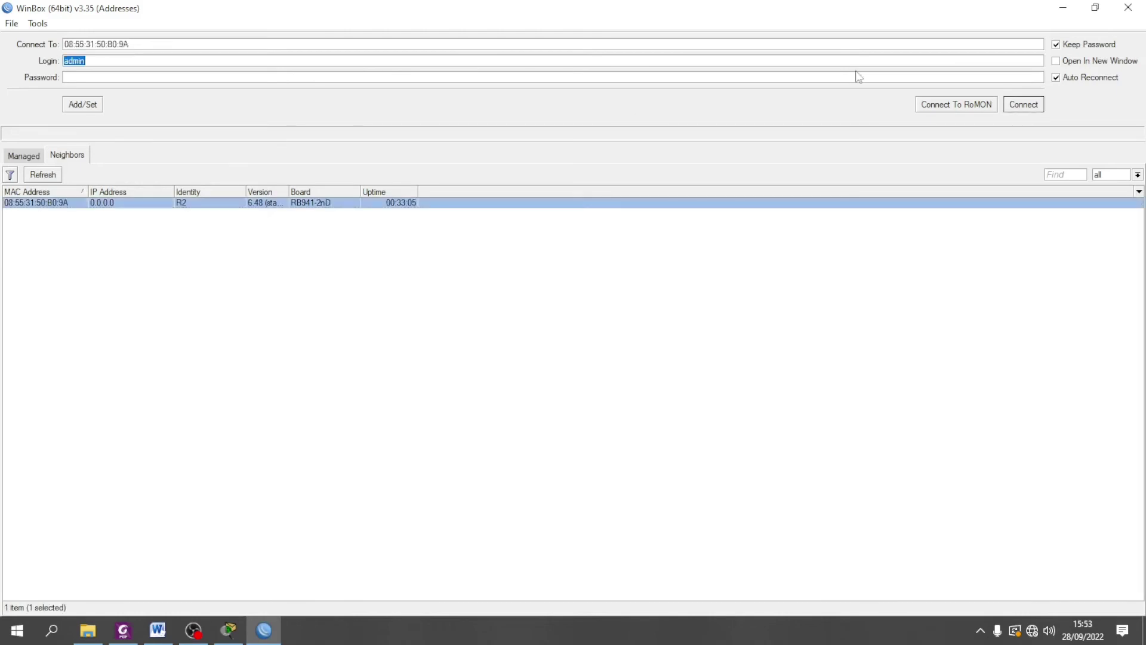
click(1021, 105)
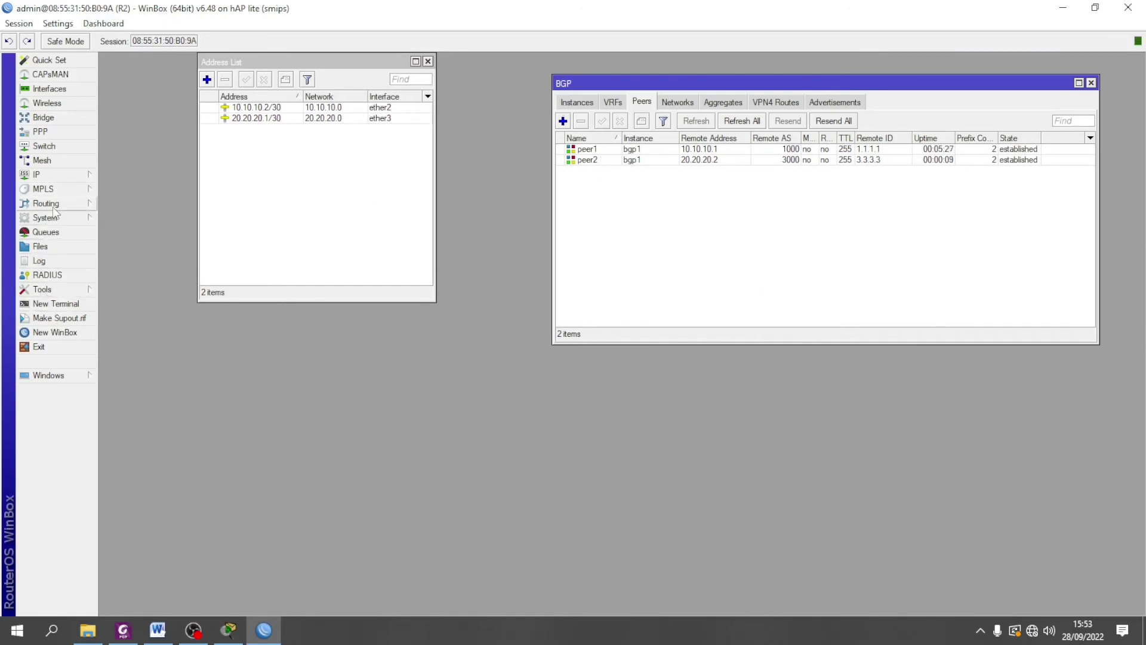
Open R2's IP route list, examine the routes learned through BGP and close the list.
click(51, 175)
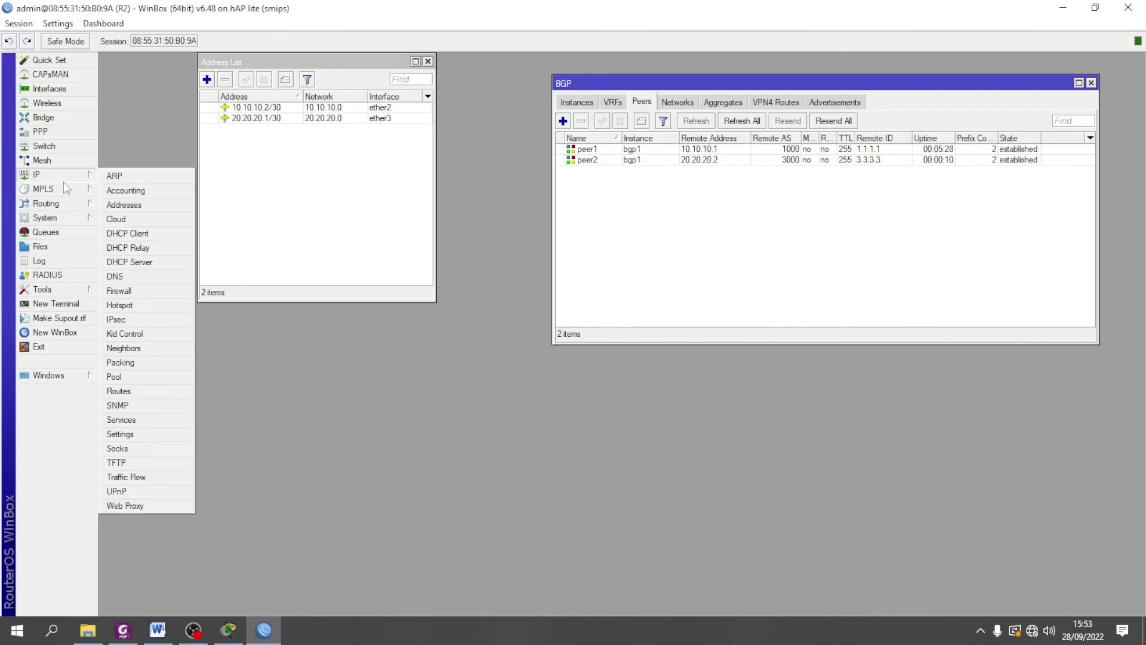
click(146, 395)
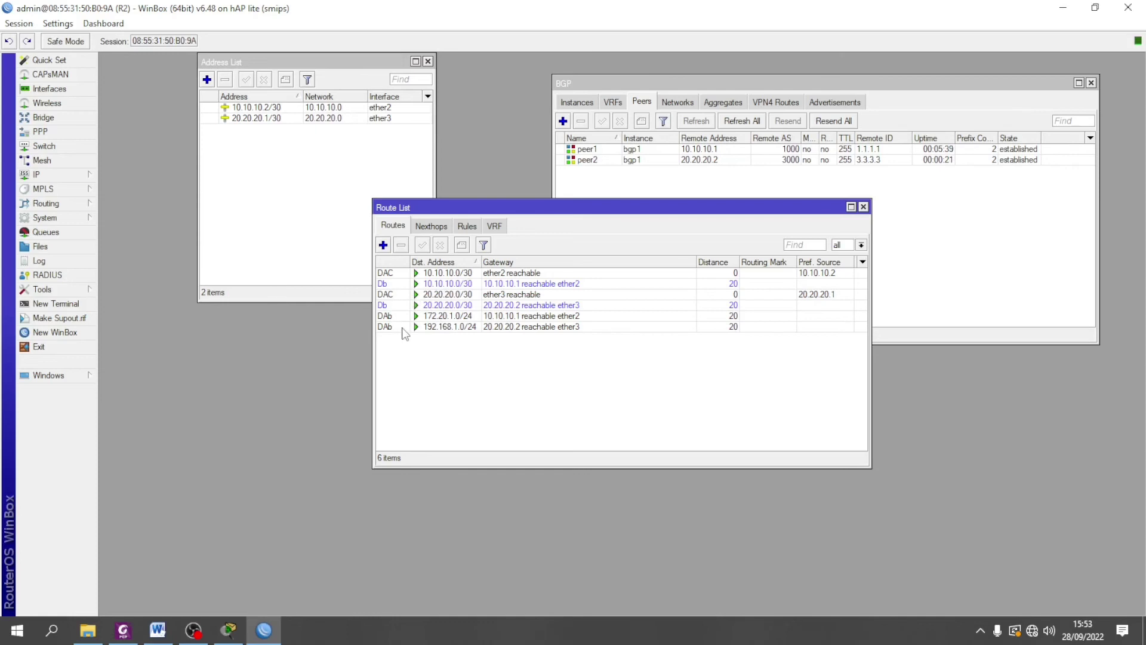
mouse_move(403, 333)
mouse_move(403, 301)
click(863, 206)
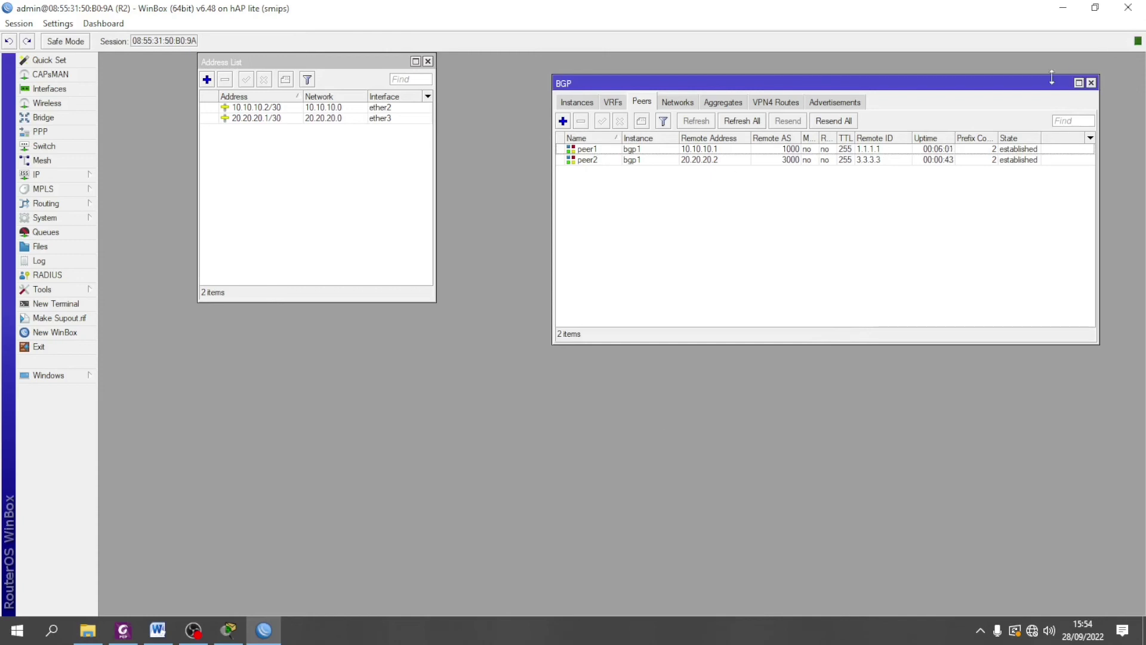
Switch to the Windows network connections and check the Ethernet adapter's IPv4 address, gateway and DHCP server details.
click(1063, 13)
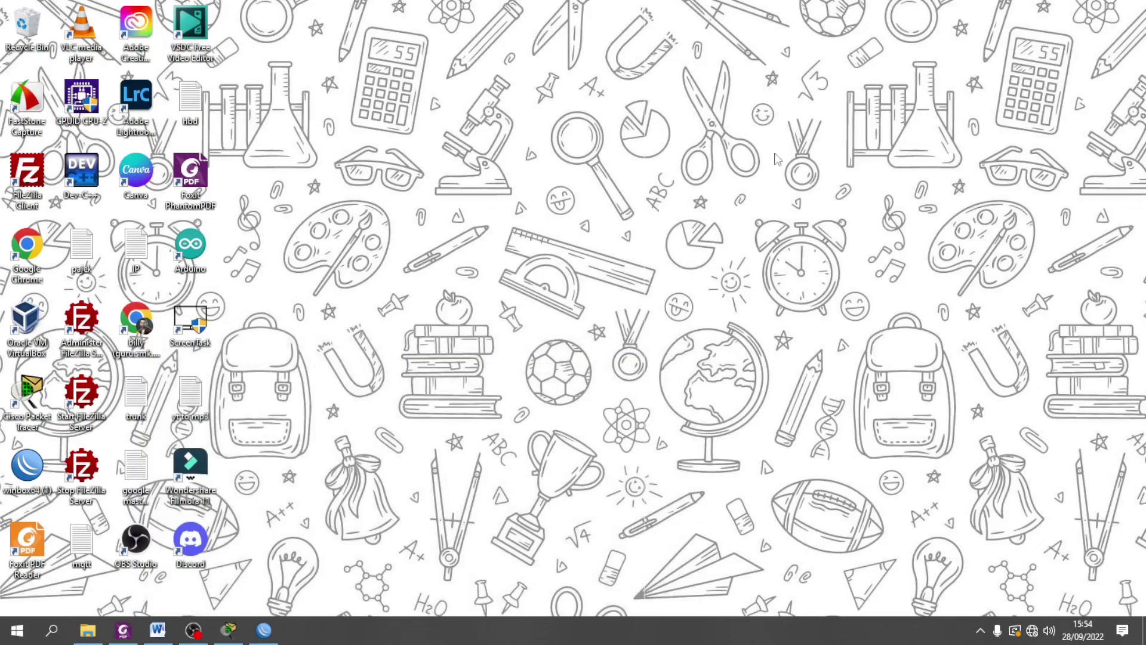
click(264, 630)
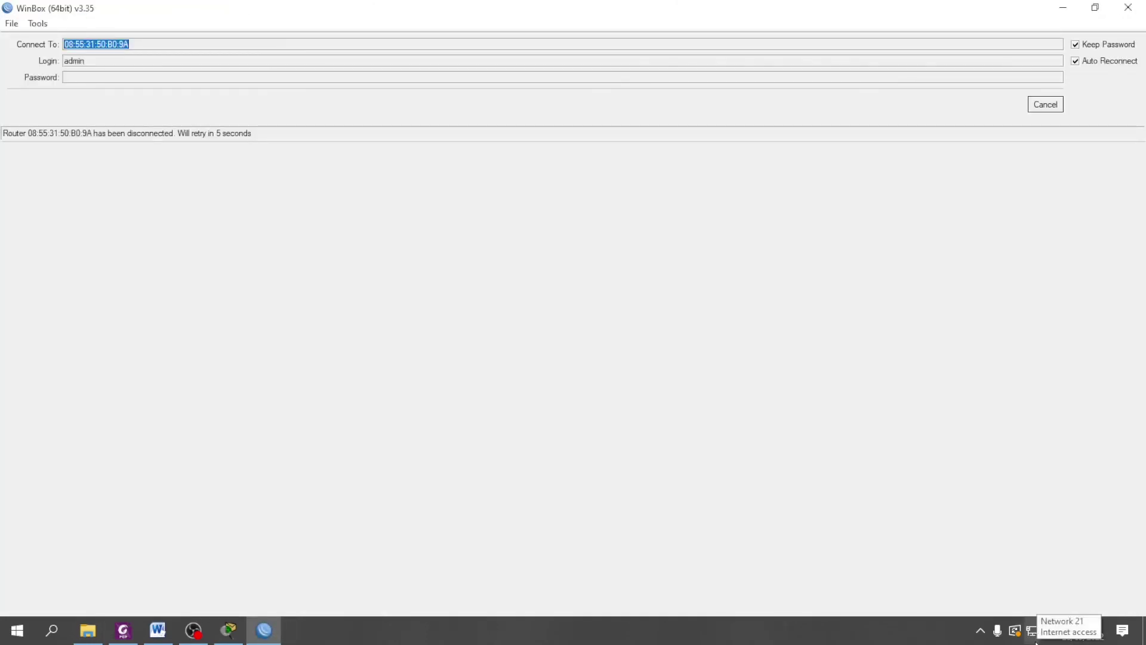
click(1033, 634)
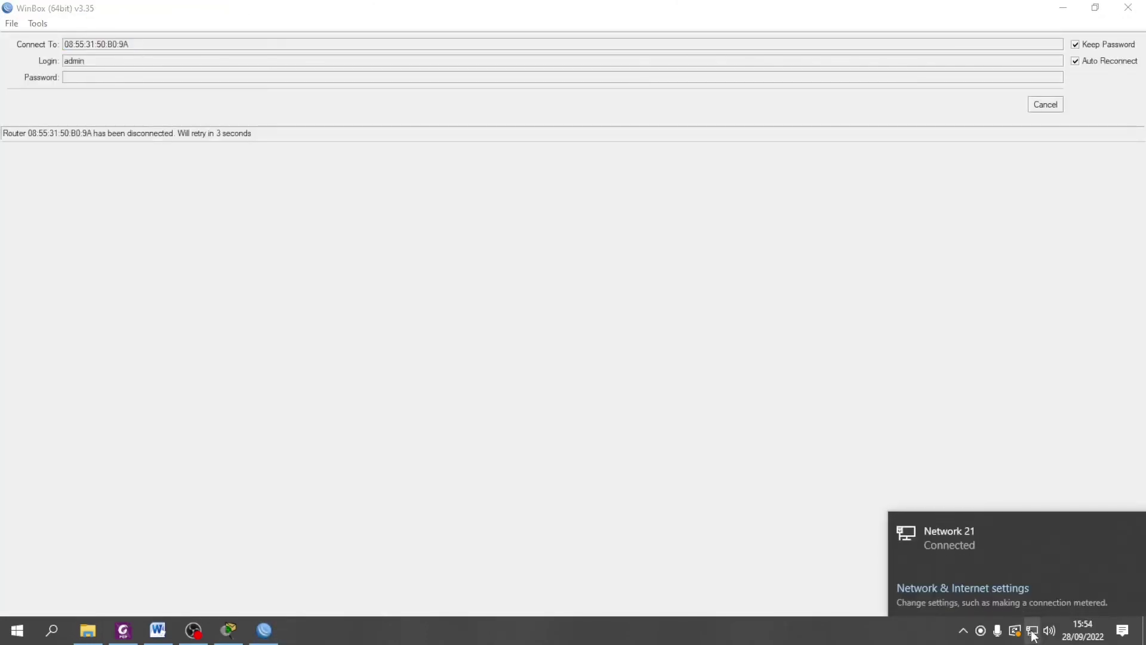
click(962, 548)
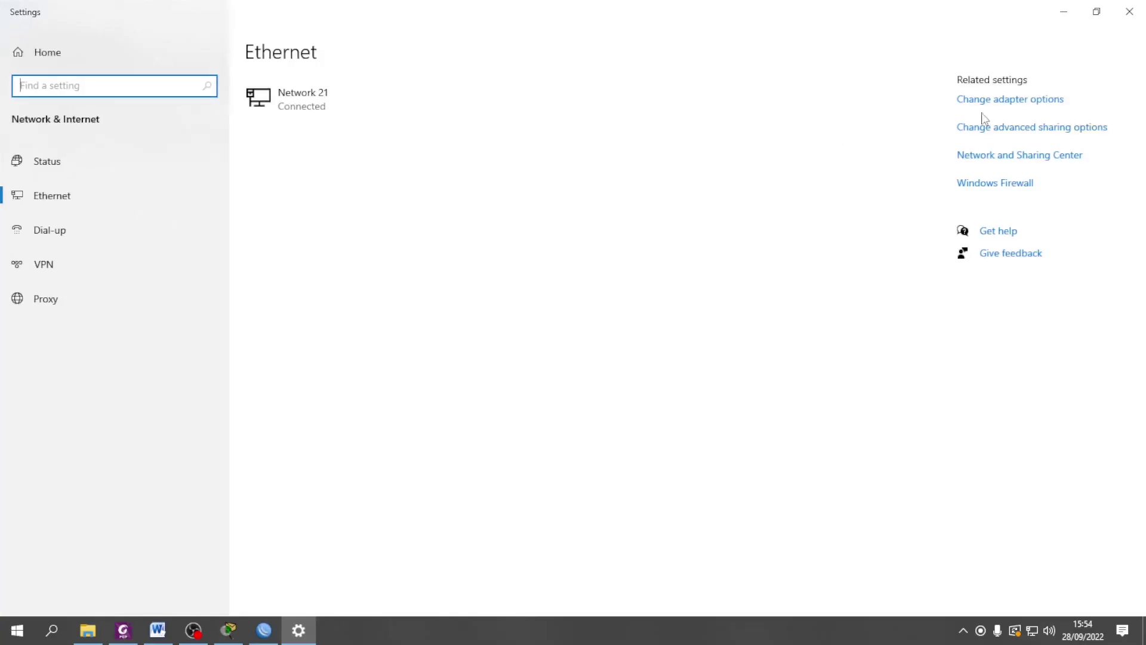
click(1001, 105)
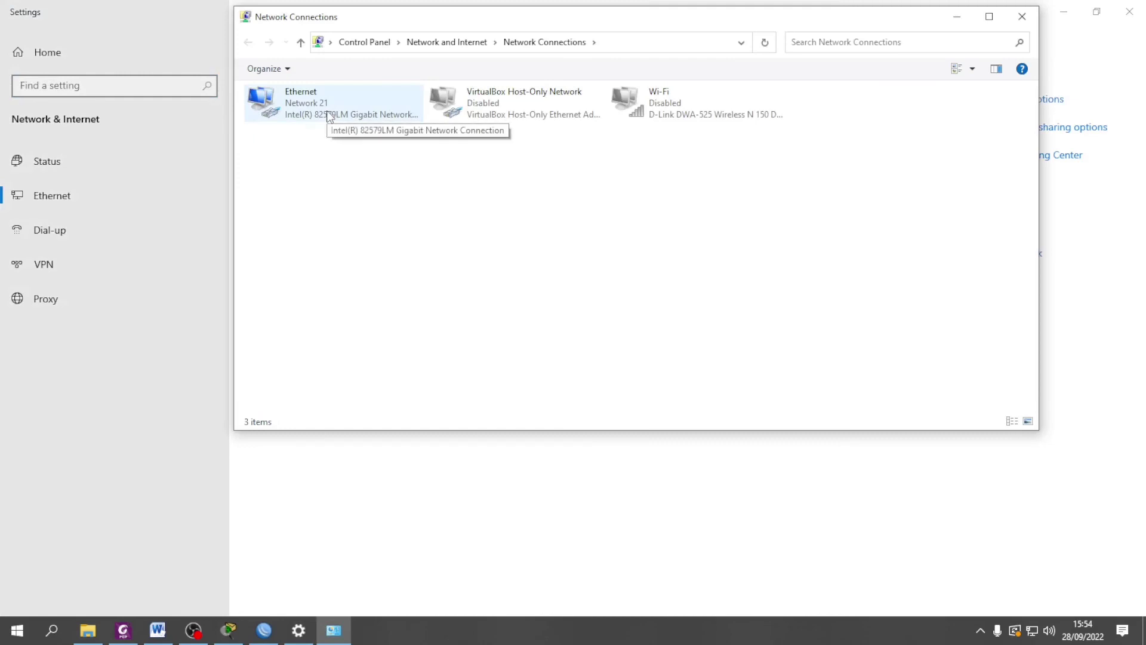
right_click(328, 115)
click(363, 137)
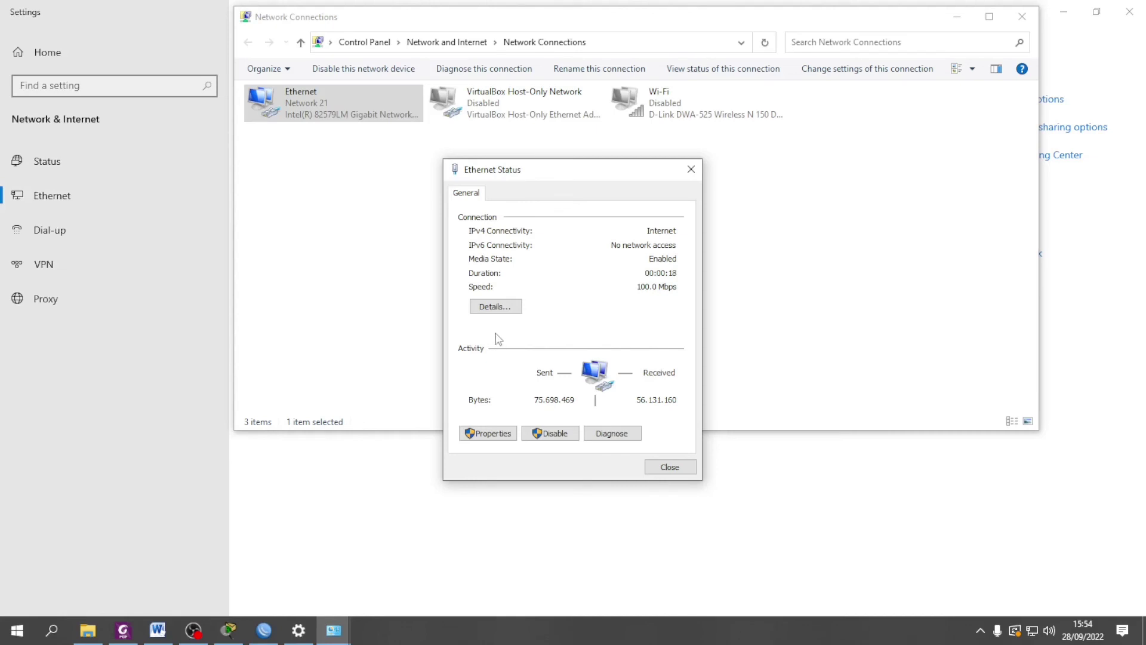
click(500, 310)
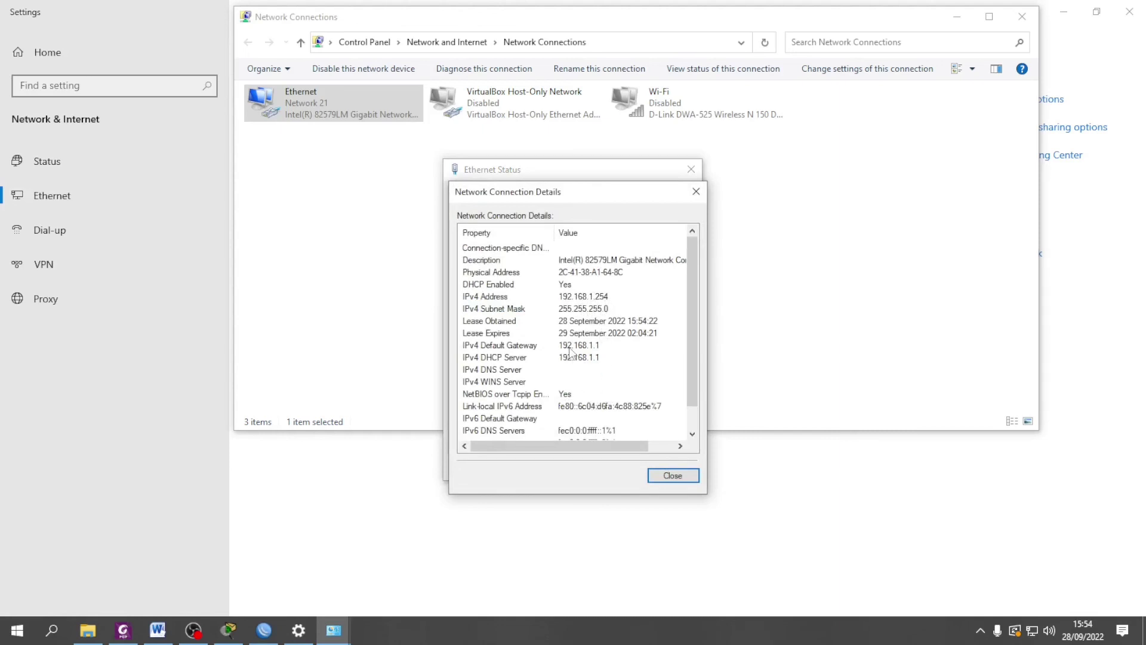
click(673, 476)
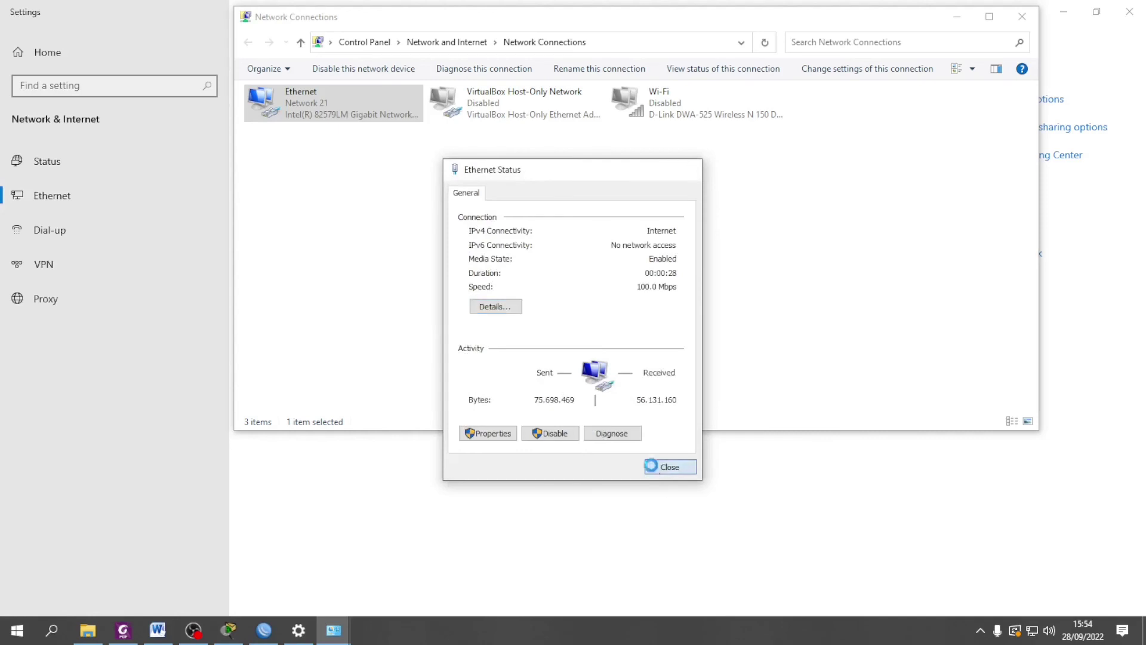
Close the Ethernet status, Settings and WinBox windows and minimize the Network Connections window.
click(669, 468)
click(957, 17)
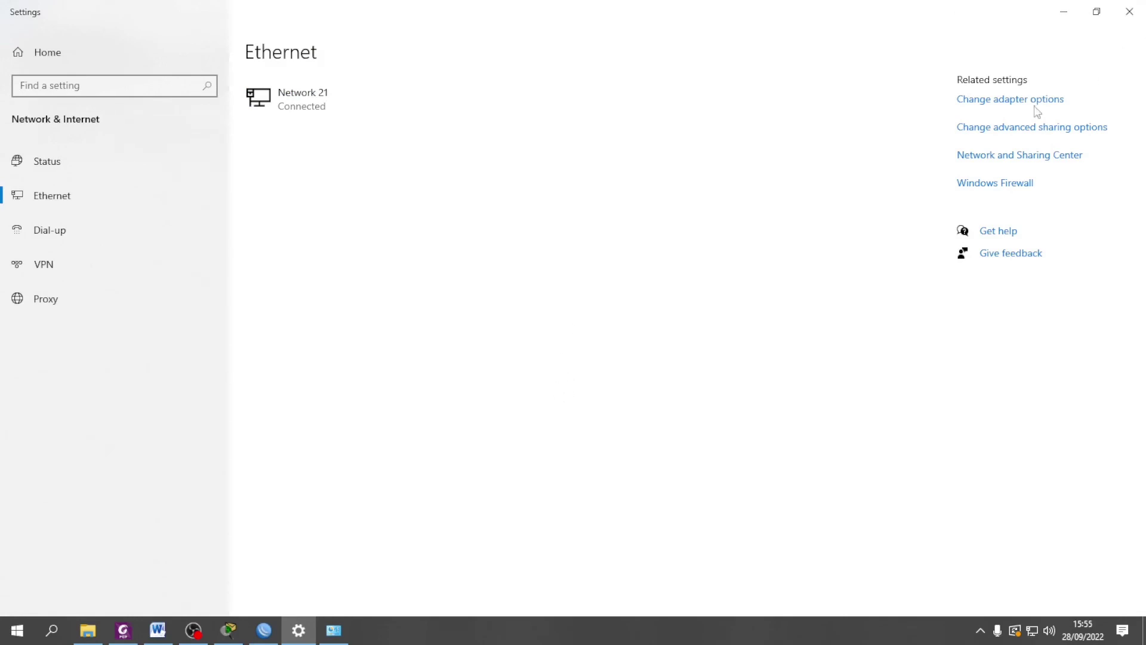
click(1130, 12)
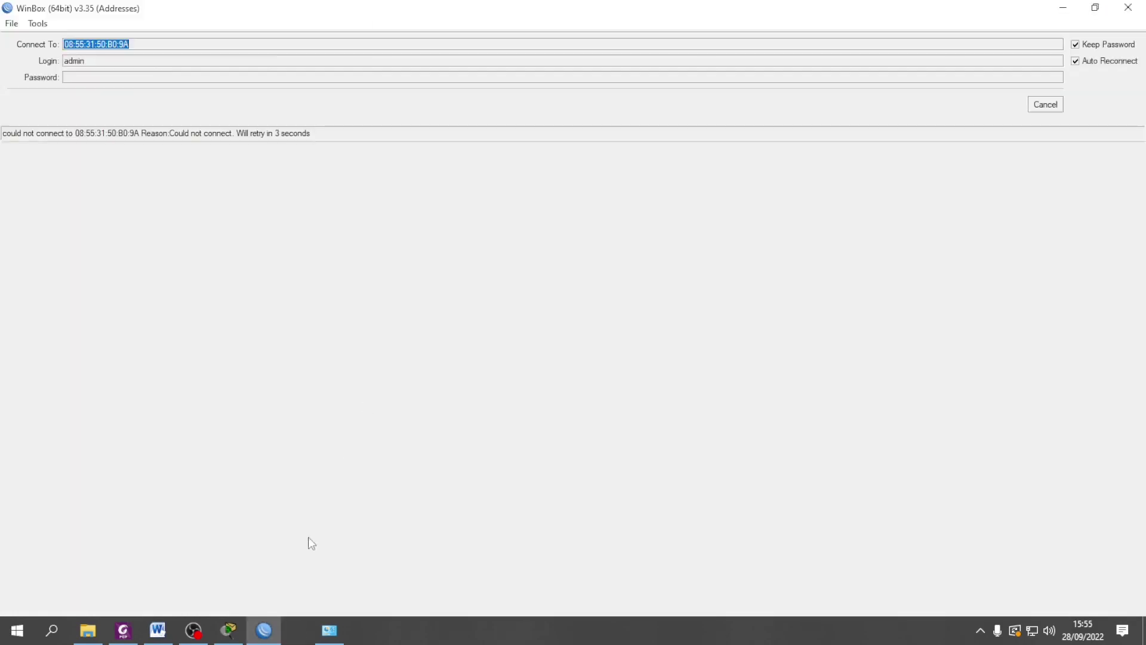
click(1125, 8)
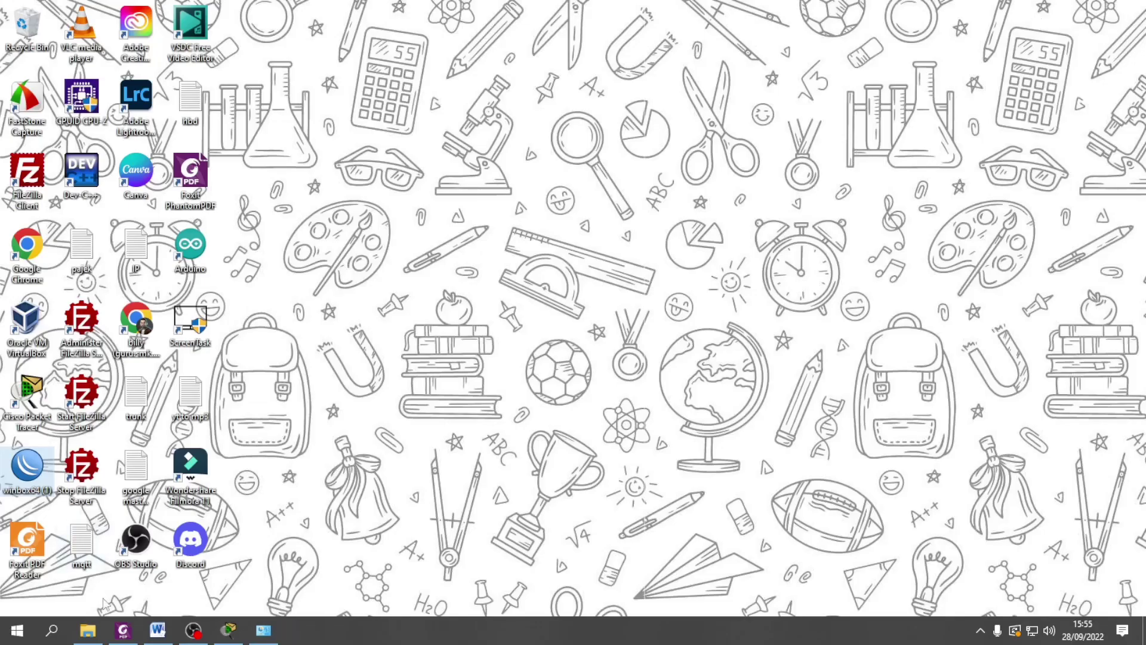
click(192, 630)
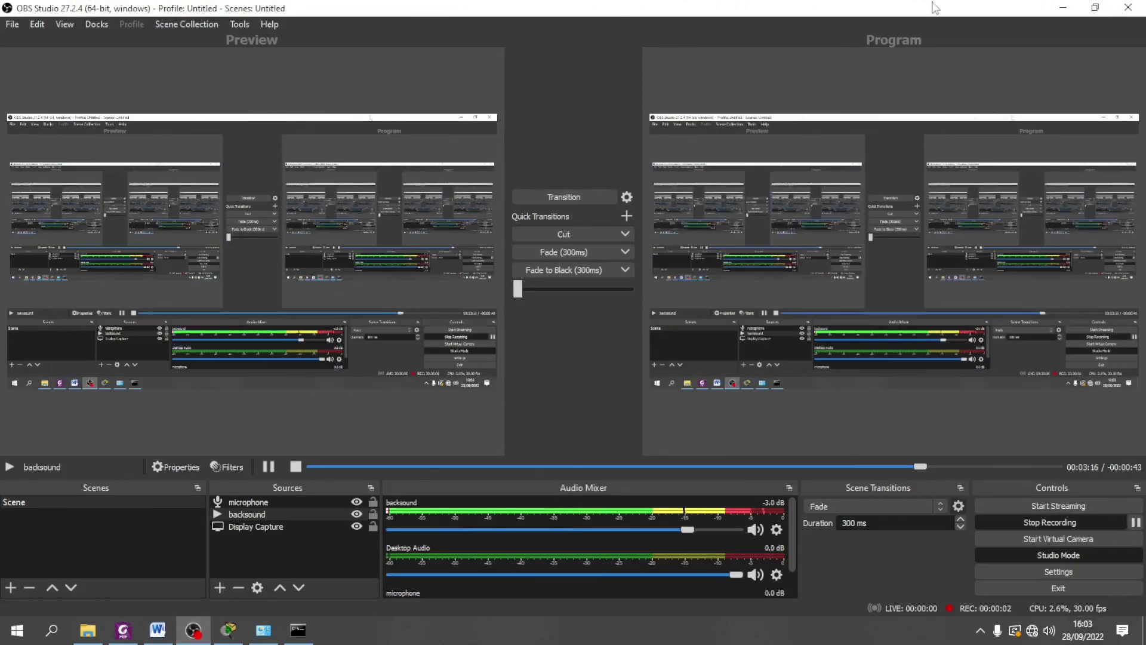
click(1063, 9)
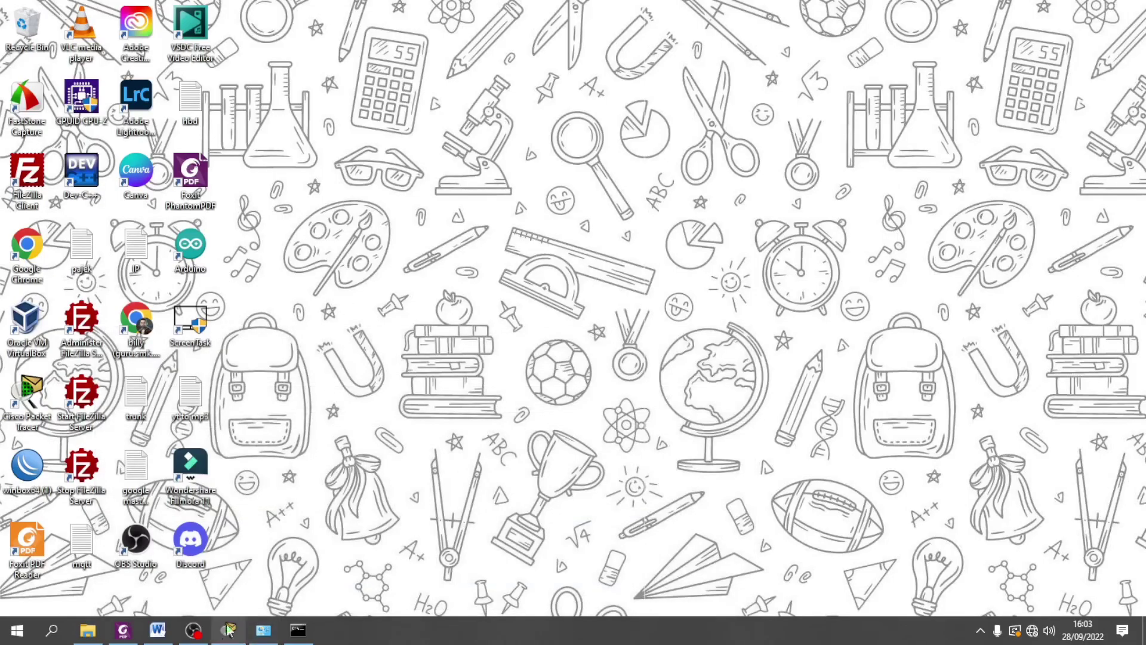
Switch to the Command Prompt, maximize it and run ipconfig to check the client's IP configuration.
click(298, 632)
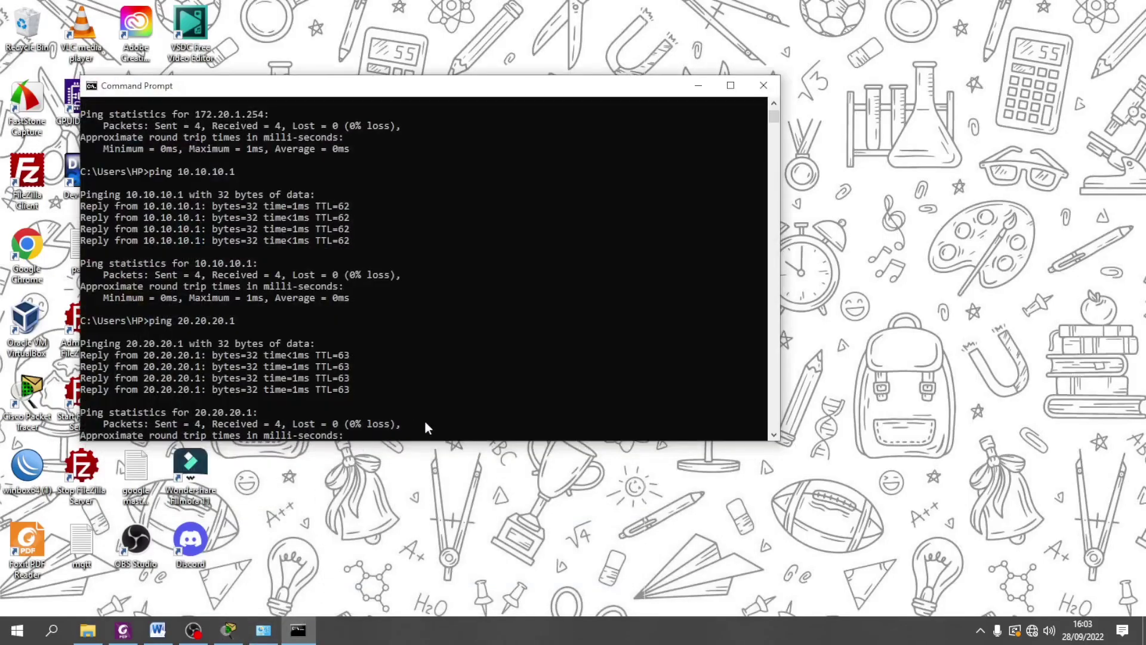
click(730, 85)
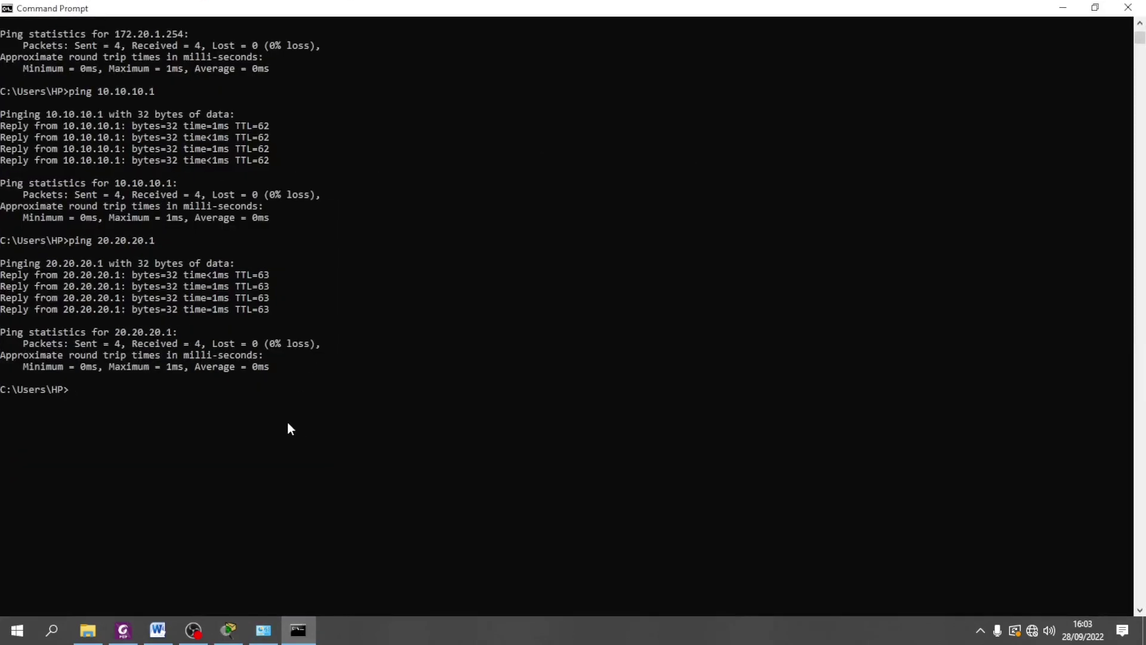
key(Up)
key(Up)
key(Up)
key(Up)
key(Return)
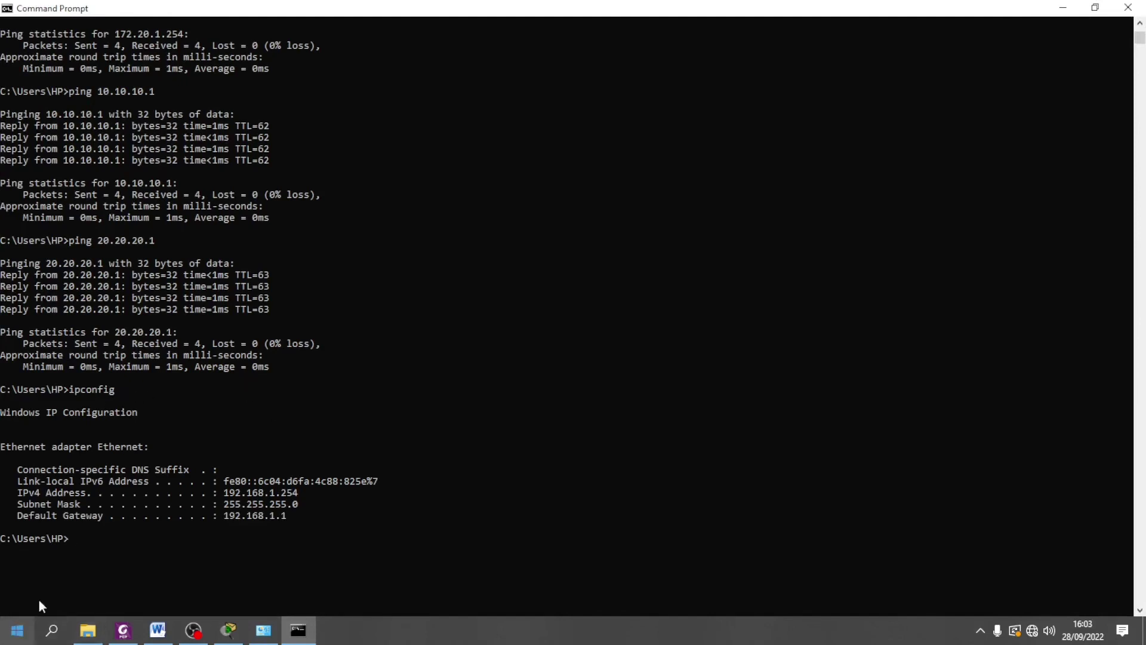
scroll(201, 552, down, 1)
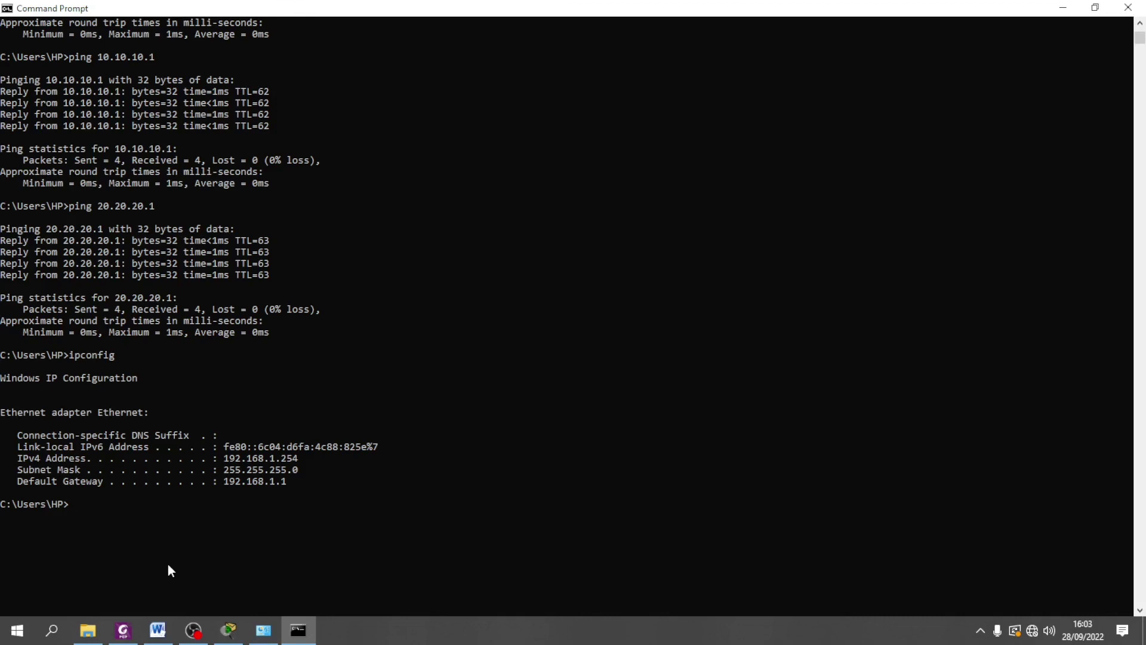
Ping 172.20.1.254 from the client to test connectivity to the remote host.
text(IPCO0NFIG)
key(Up)
key(Up)
key(Up)
key(Up)
key(Return)
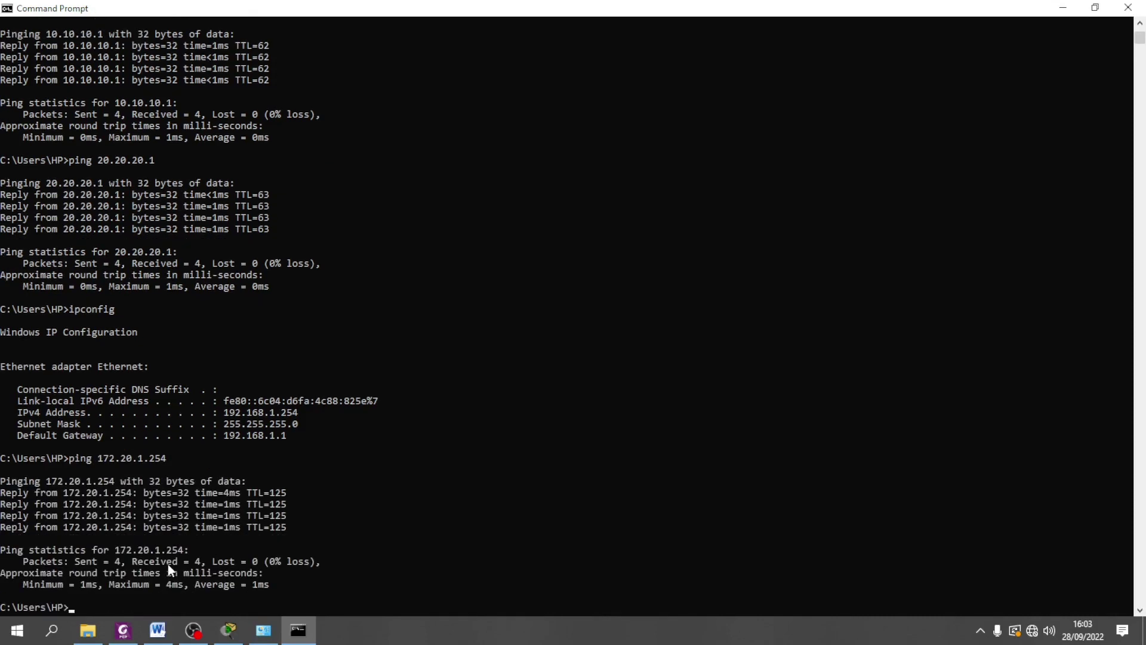
Ping 10.10.10.1 from the client to test whether that router address is reachable.
key(Up)
key(Up)
key(Up)
key(Down)
key(Down)
key(Page_Up)
key(Return)
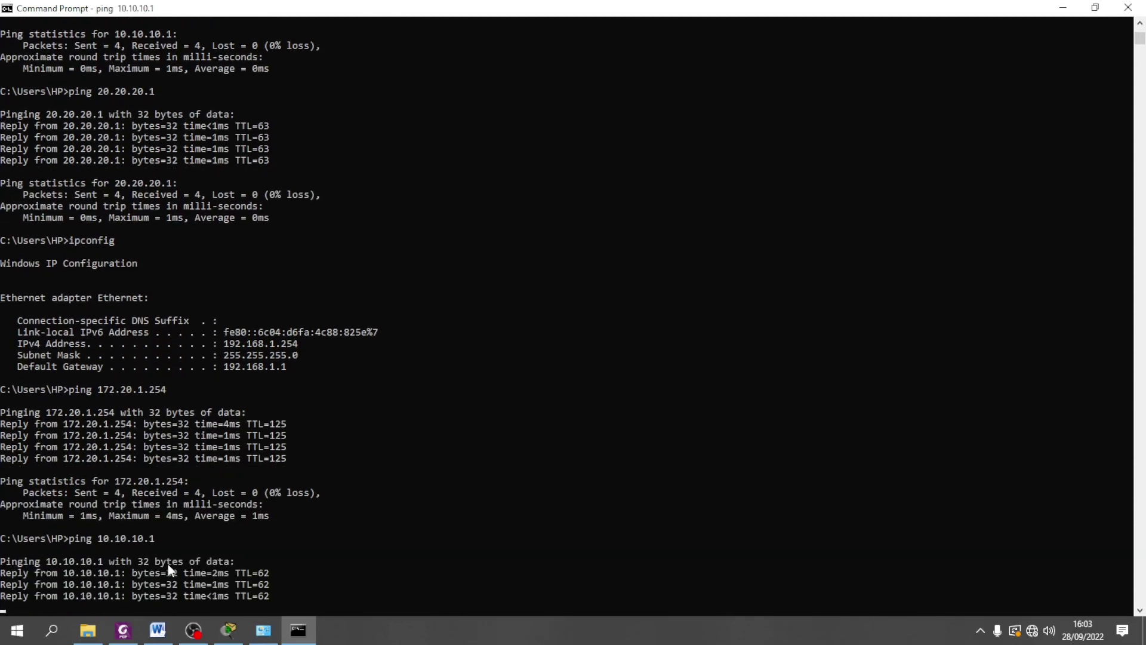
Ping 20.20.20.1 from the client to test whether that router address is reachable.
key(Up)
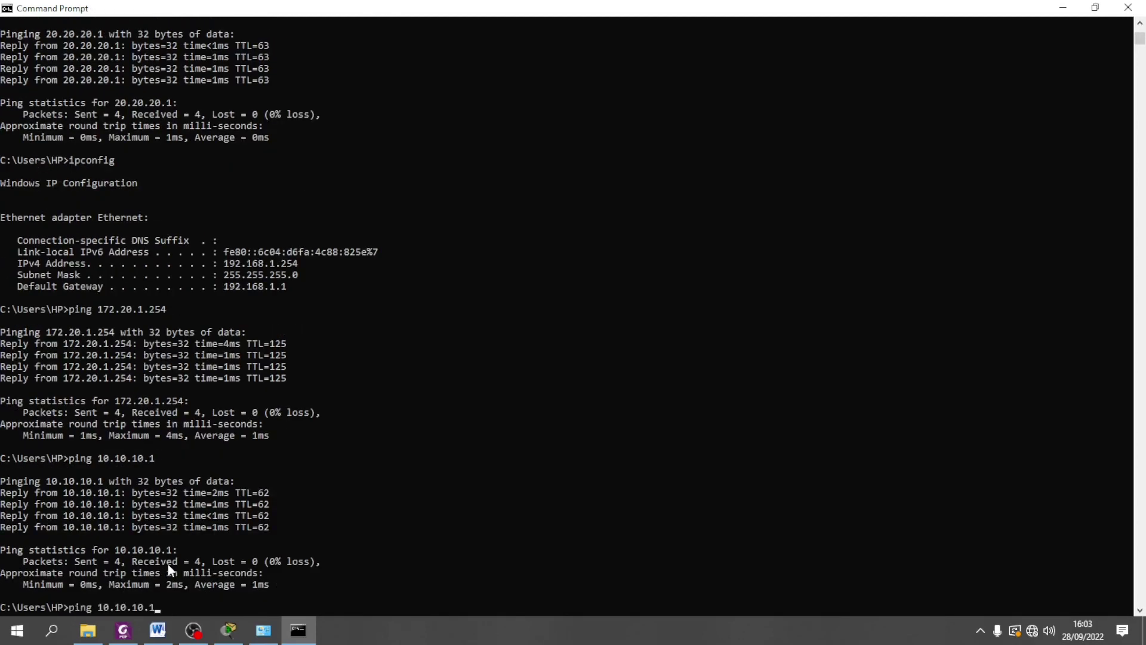
key(Up)
key(Up)
key(Up)
key(Down)
key(Down)
key(Down)
key(Return)
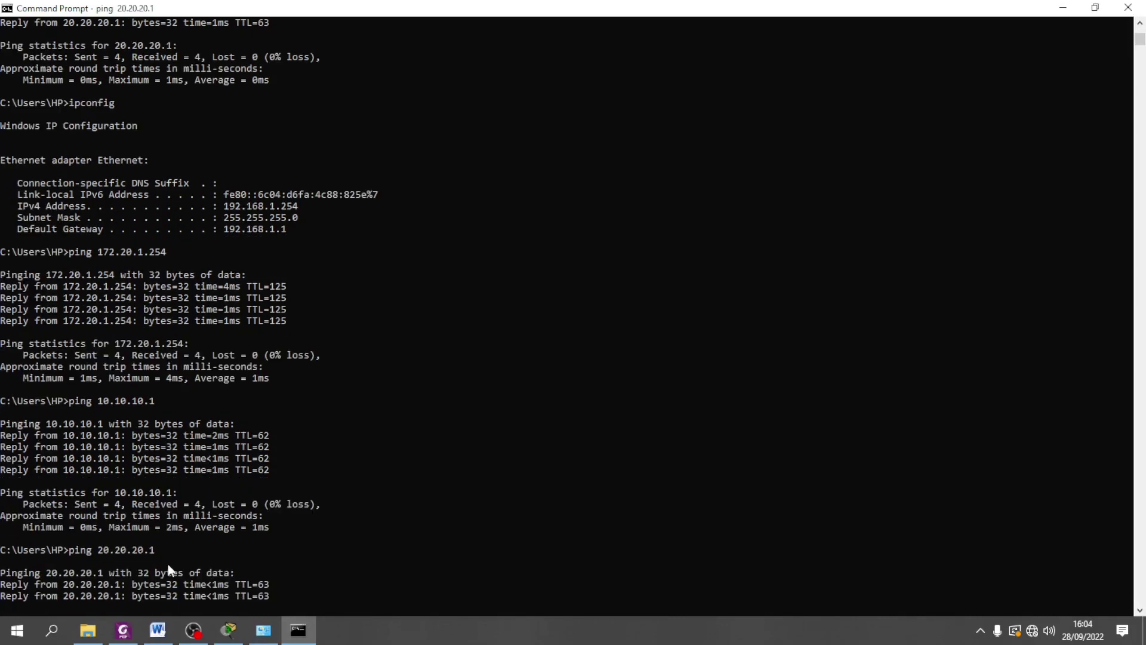